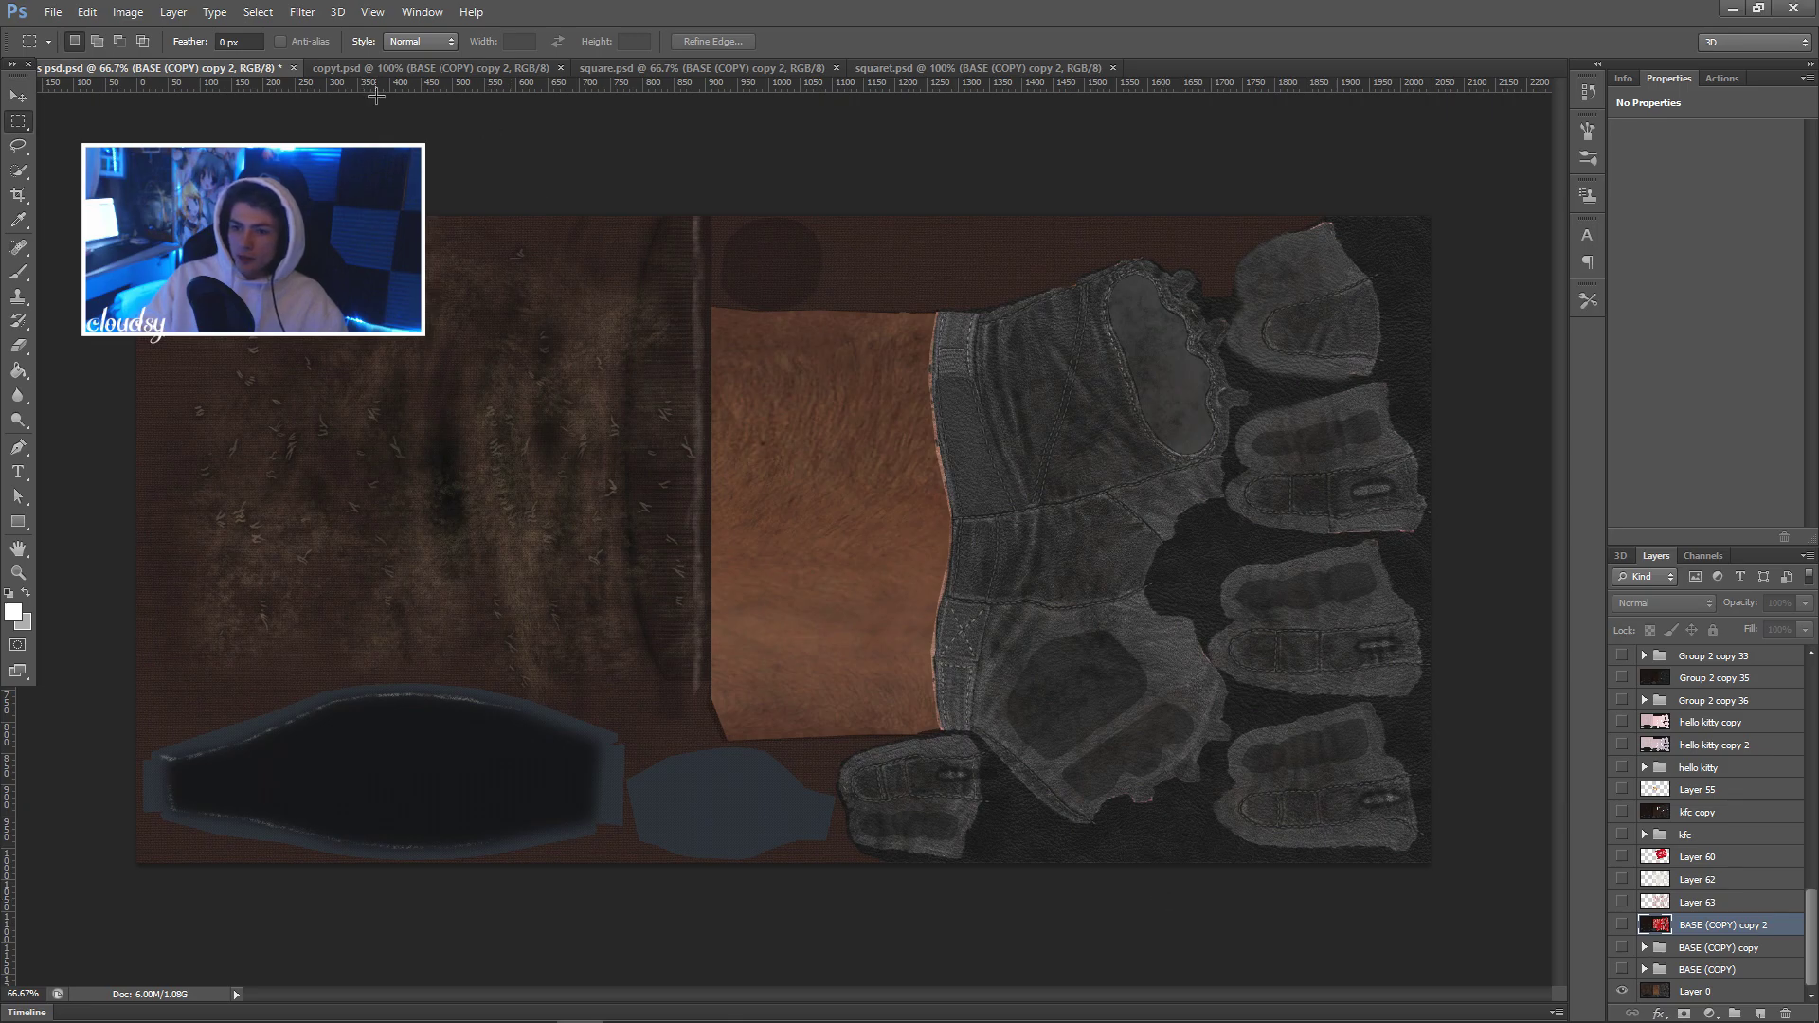
# Look through the open copyt.psd, square.psd and squaret.psd documents, ending back at the main glove texture document.
pyautogui.click(347, 70)
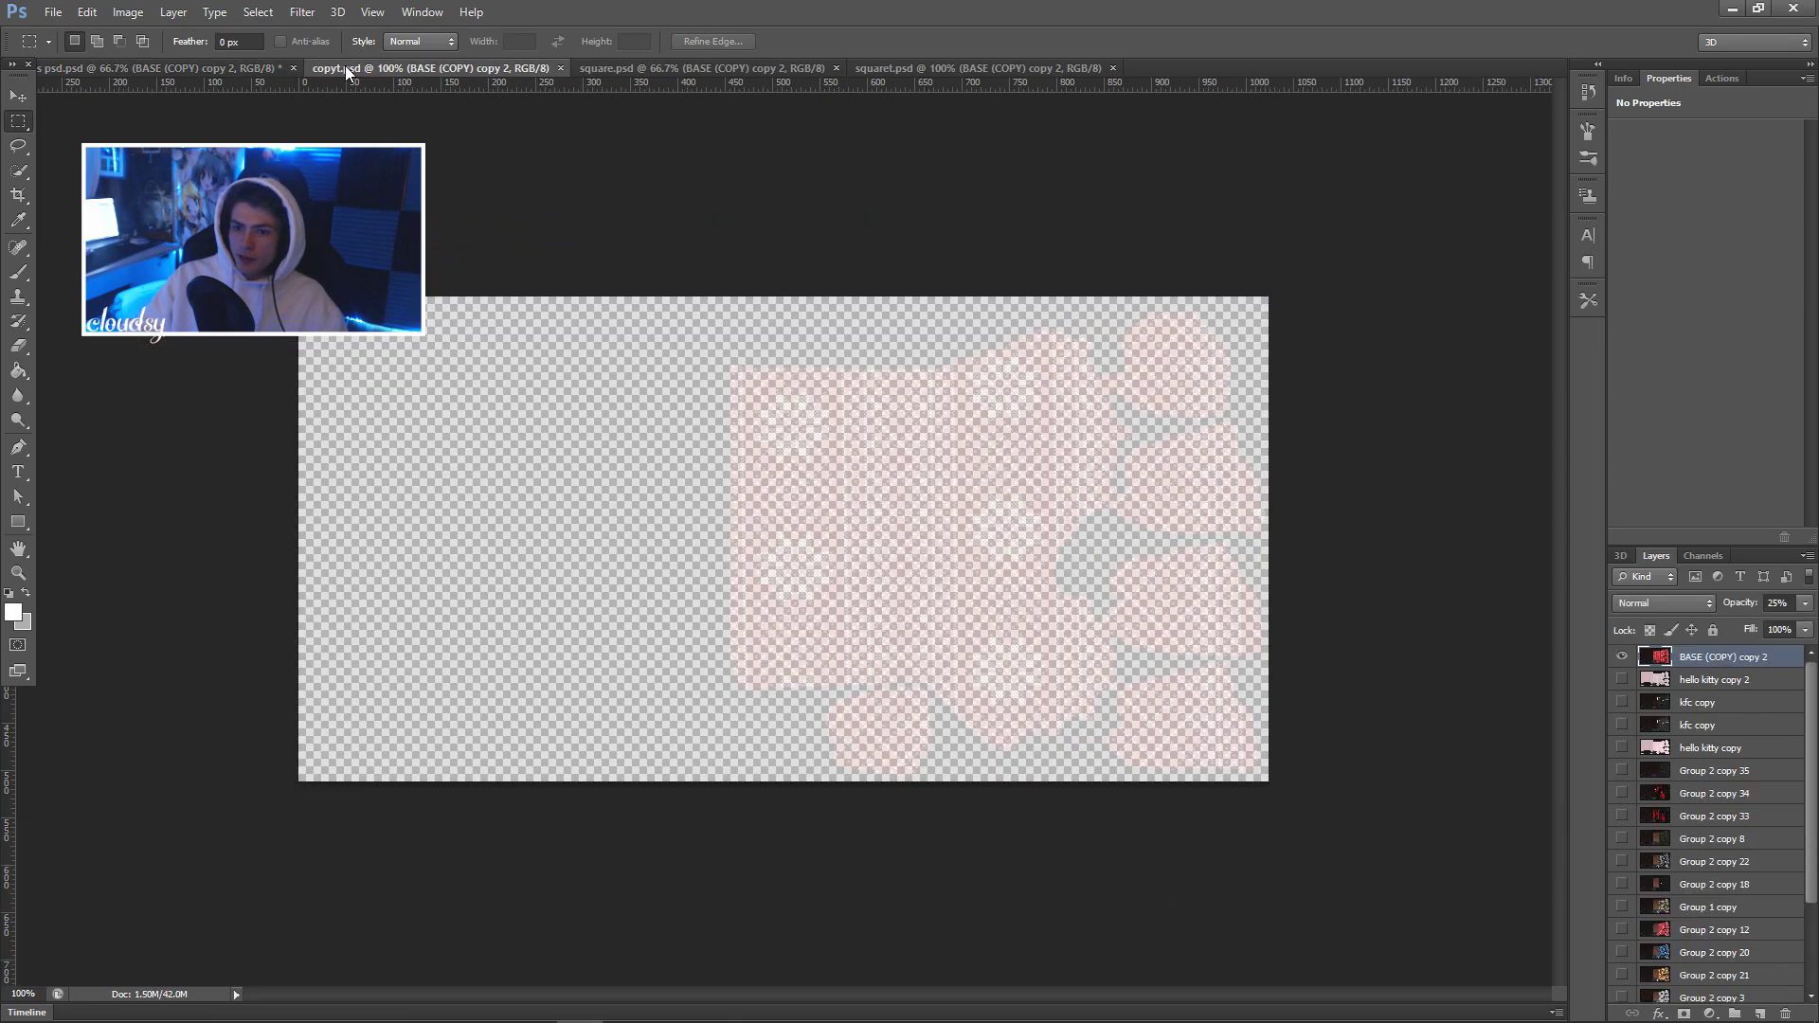
pyautogui.click(616, 69)
pyautogui.click(891, 68)
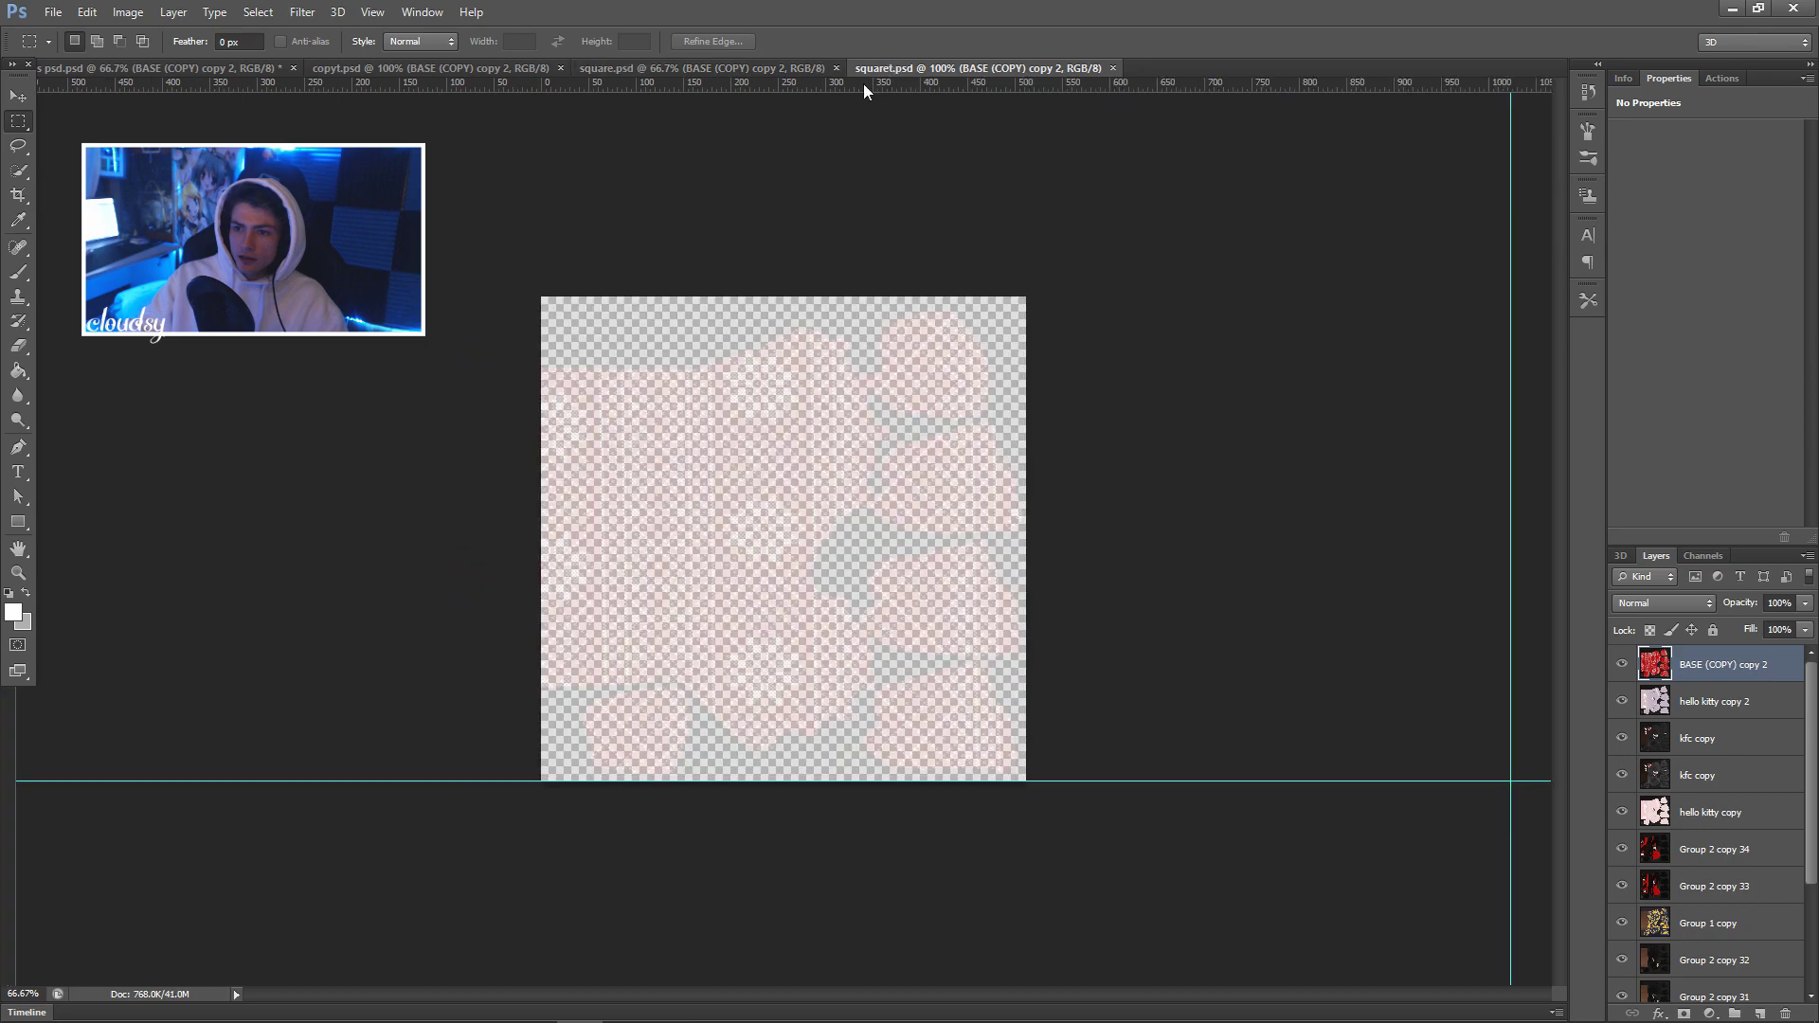
pyautogui.click(149, 64)
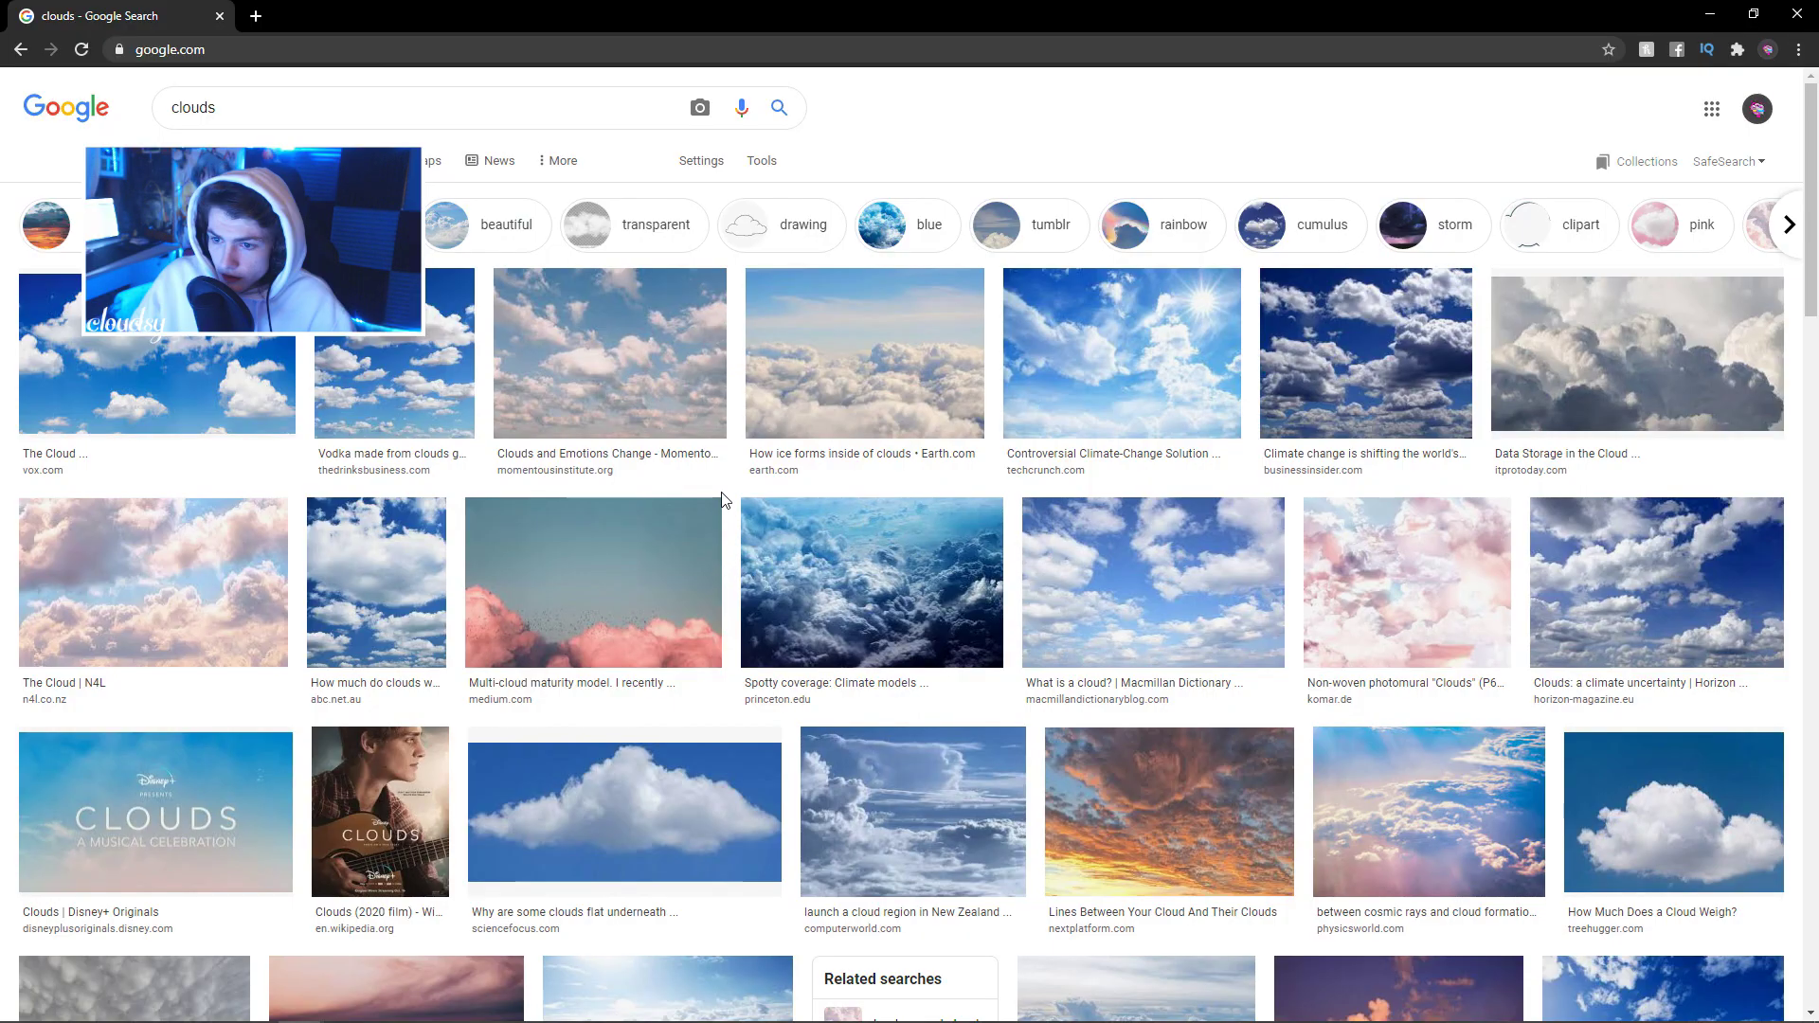
# Copy the picture of pink clouds under a teal sky from the image results, and switch back to Photoshop.
pyautogui.click(654, 581)
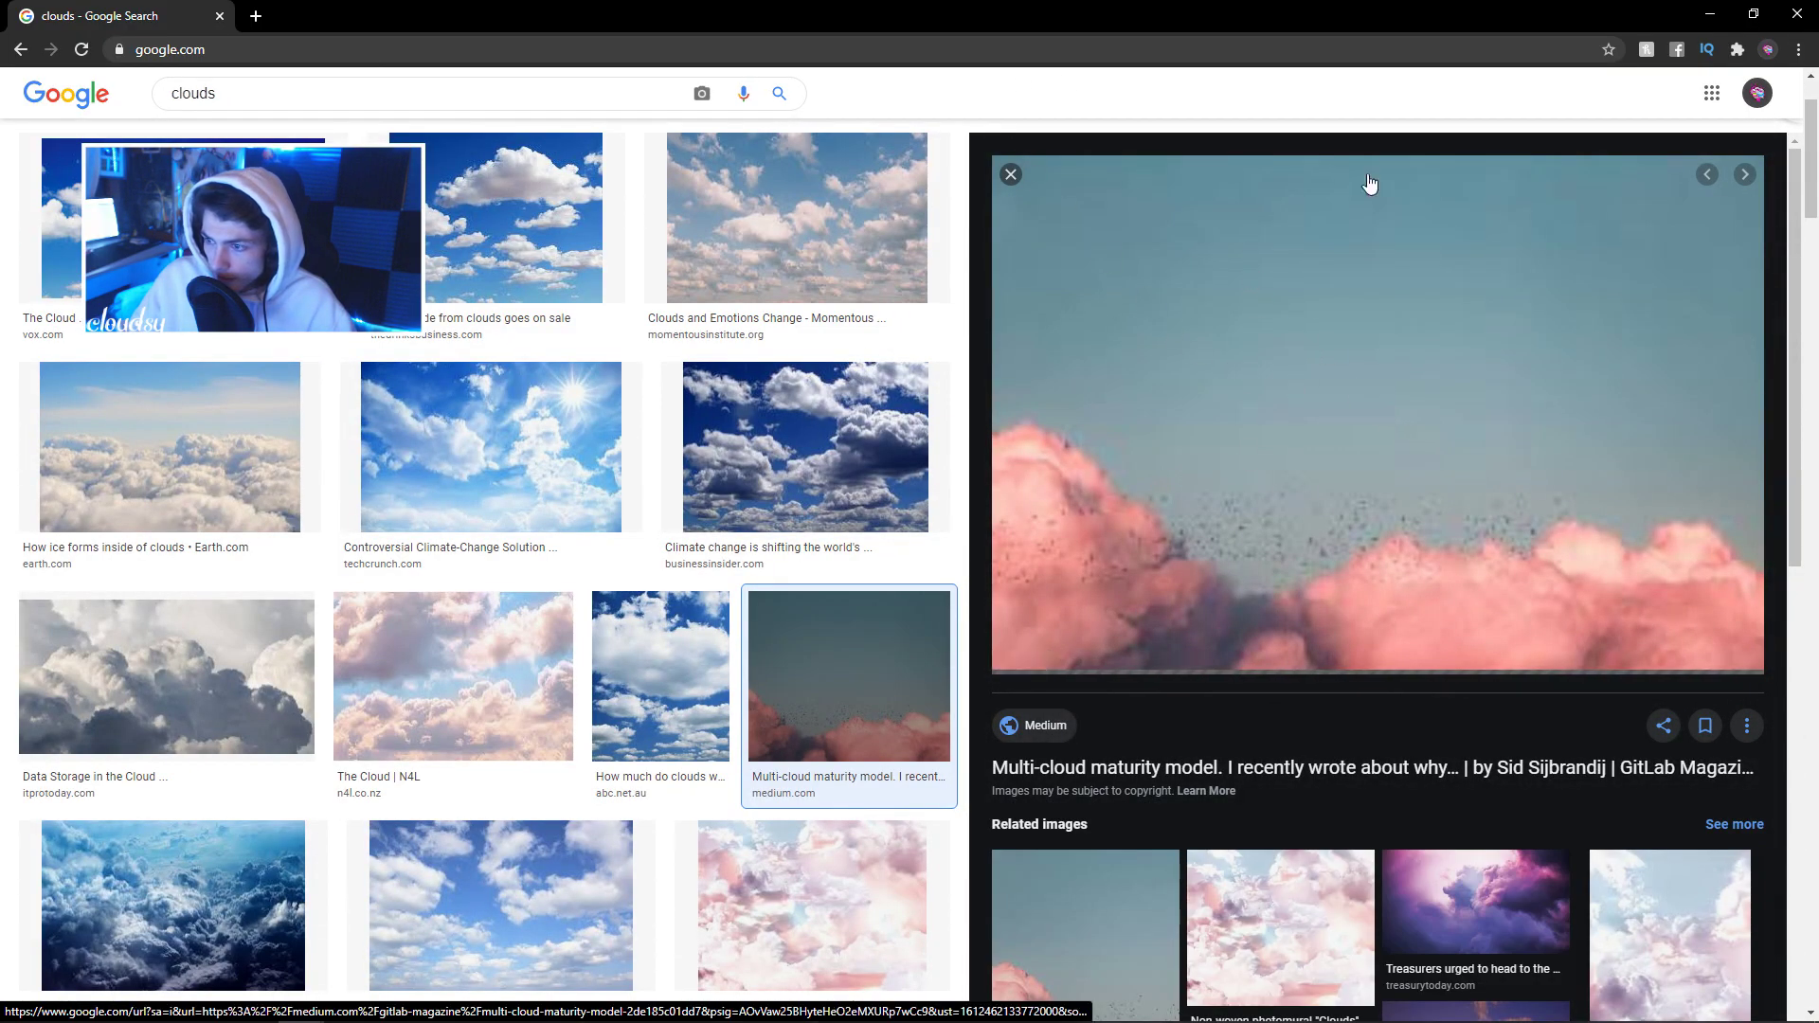
pyautogui.rightClick(1382, 300)
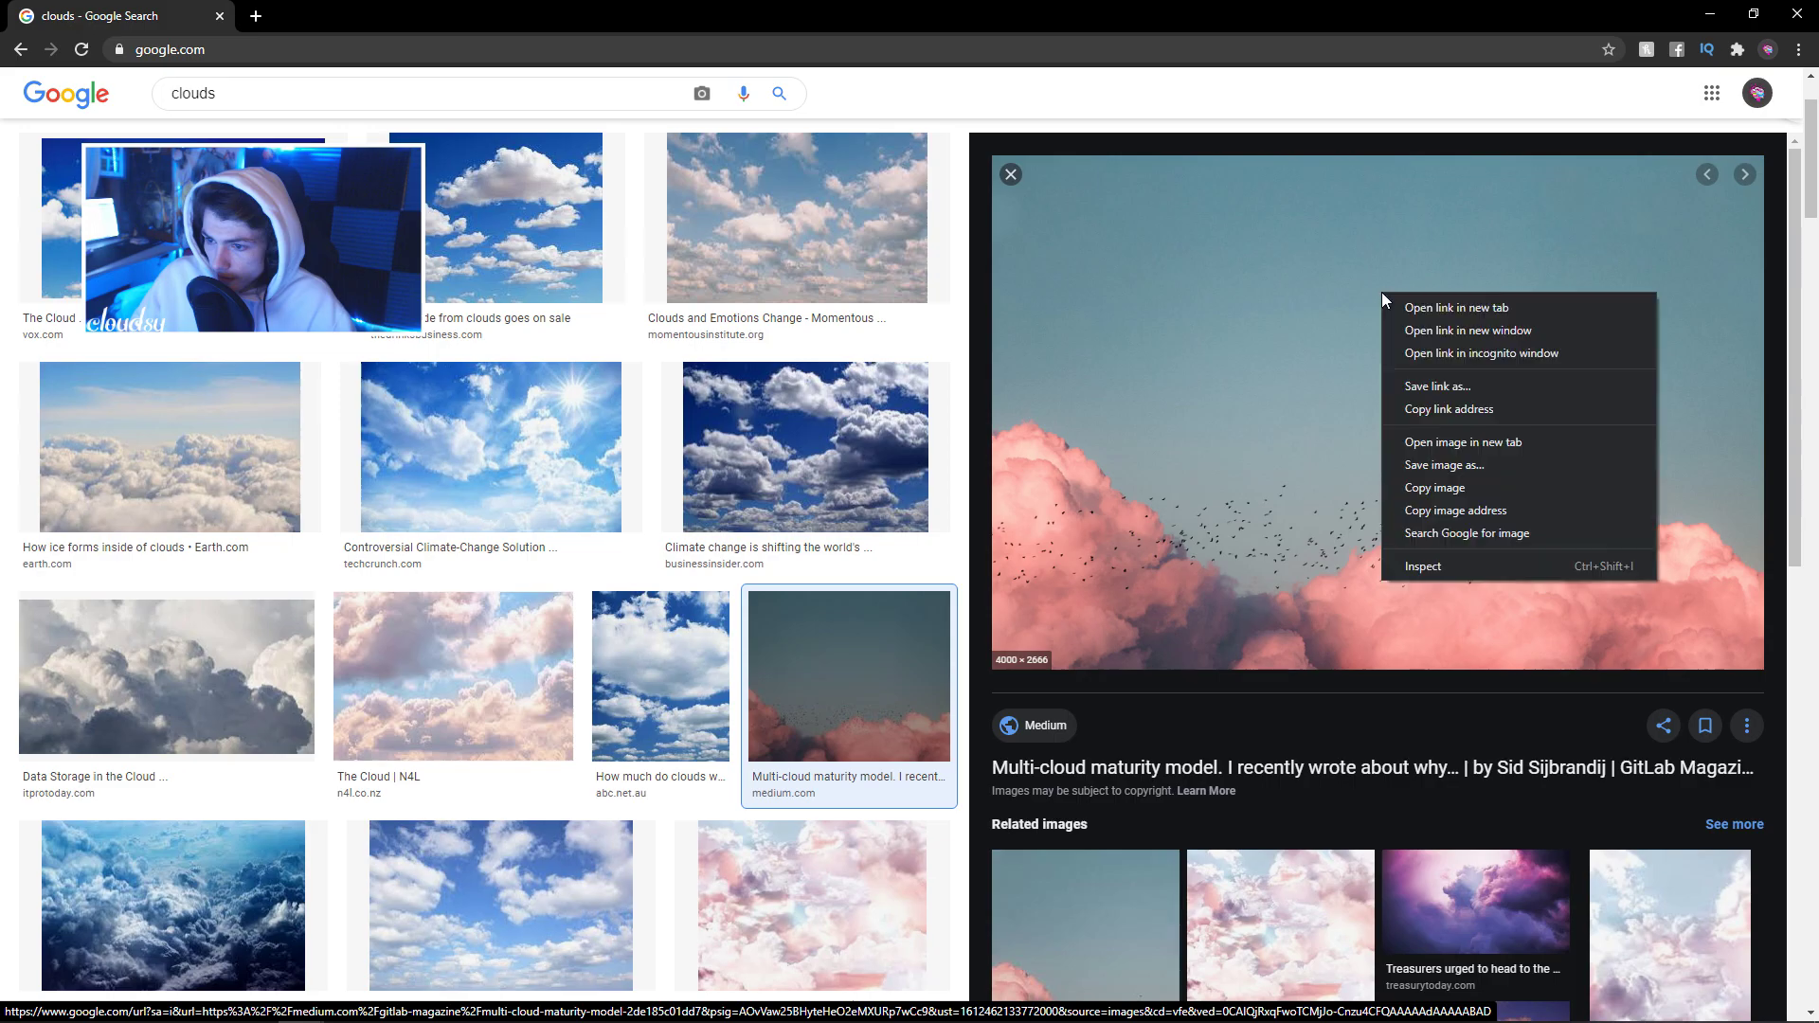
pyautogui.click(1435, 488)
pyautogui.hotkey('alt', 'Tab')
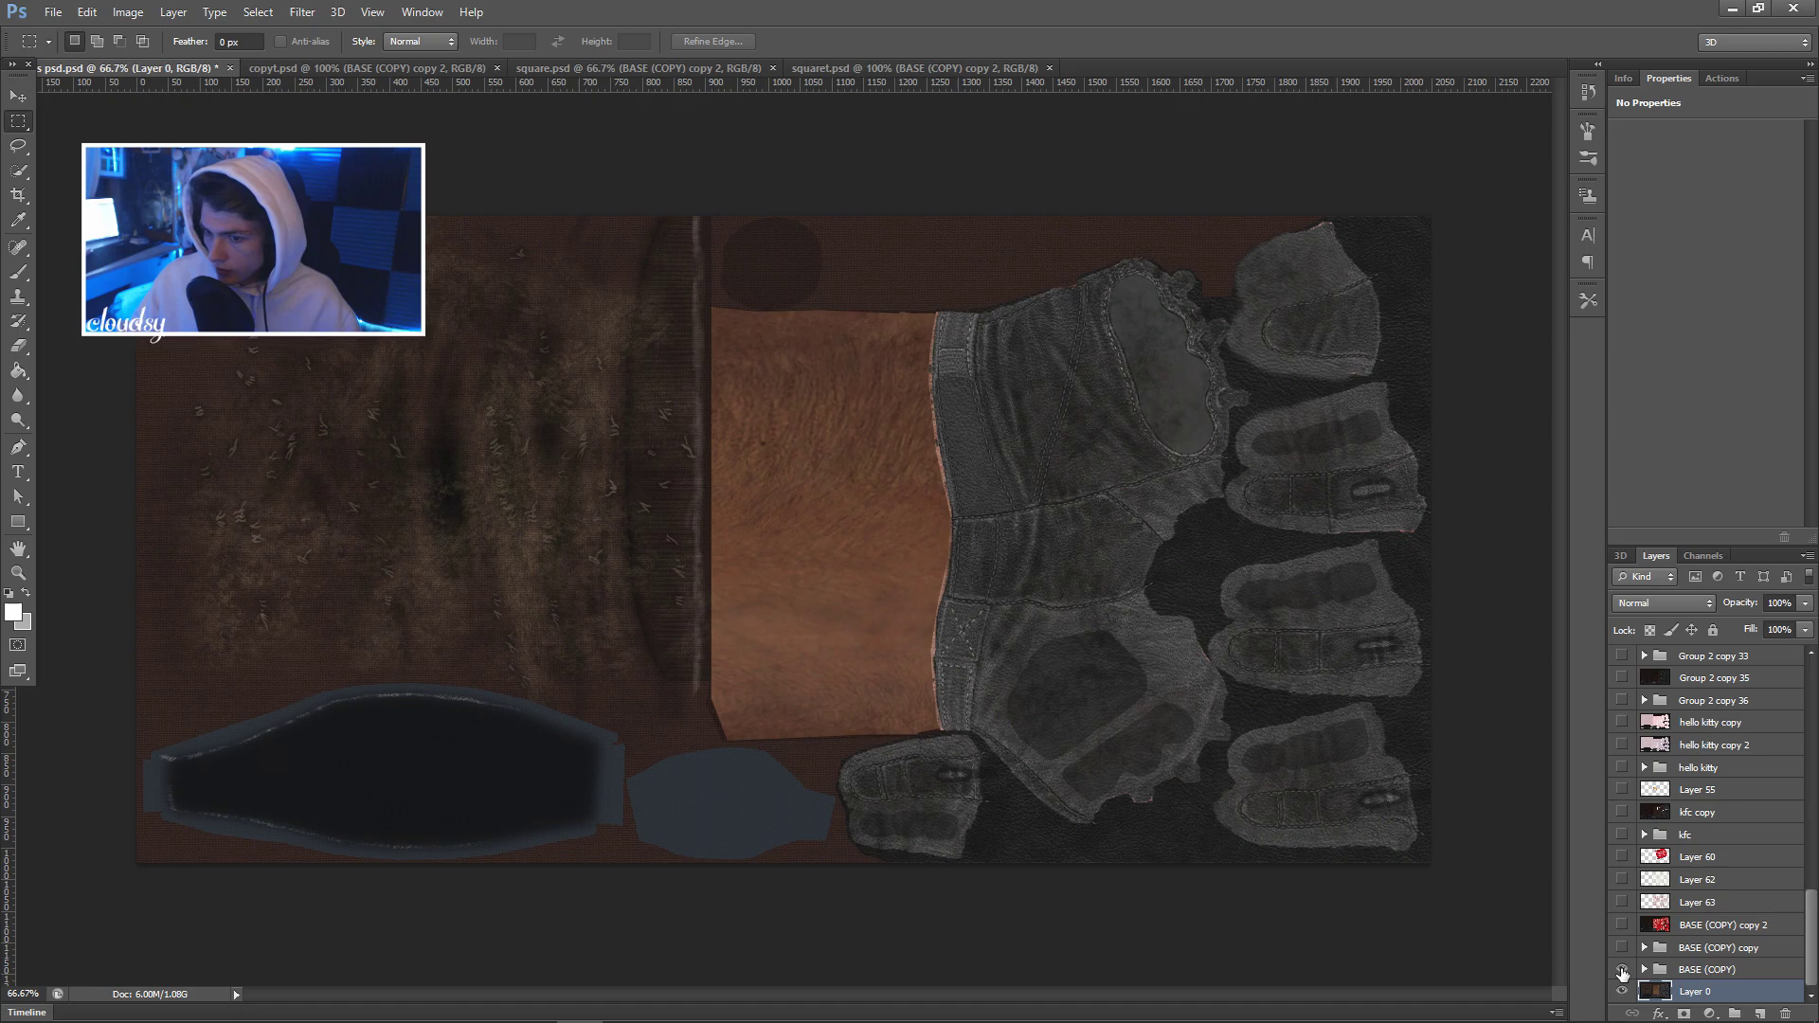
# Show the BASE (COPY) group, duplicate it and rename the duplicate cloudglove.
pyautogui.click(1622, 969)
pyautogui.click(1704, 972)
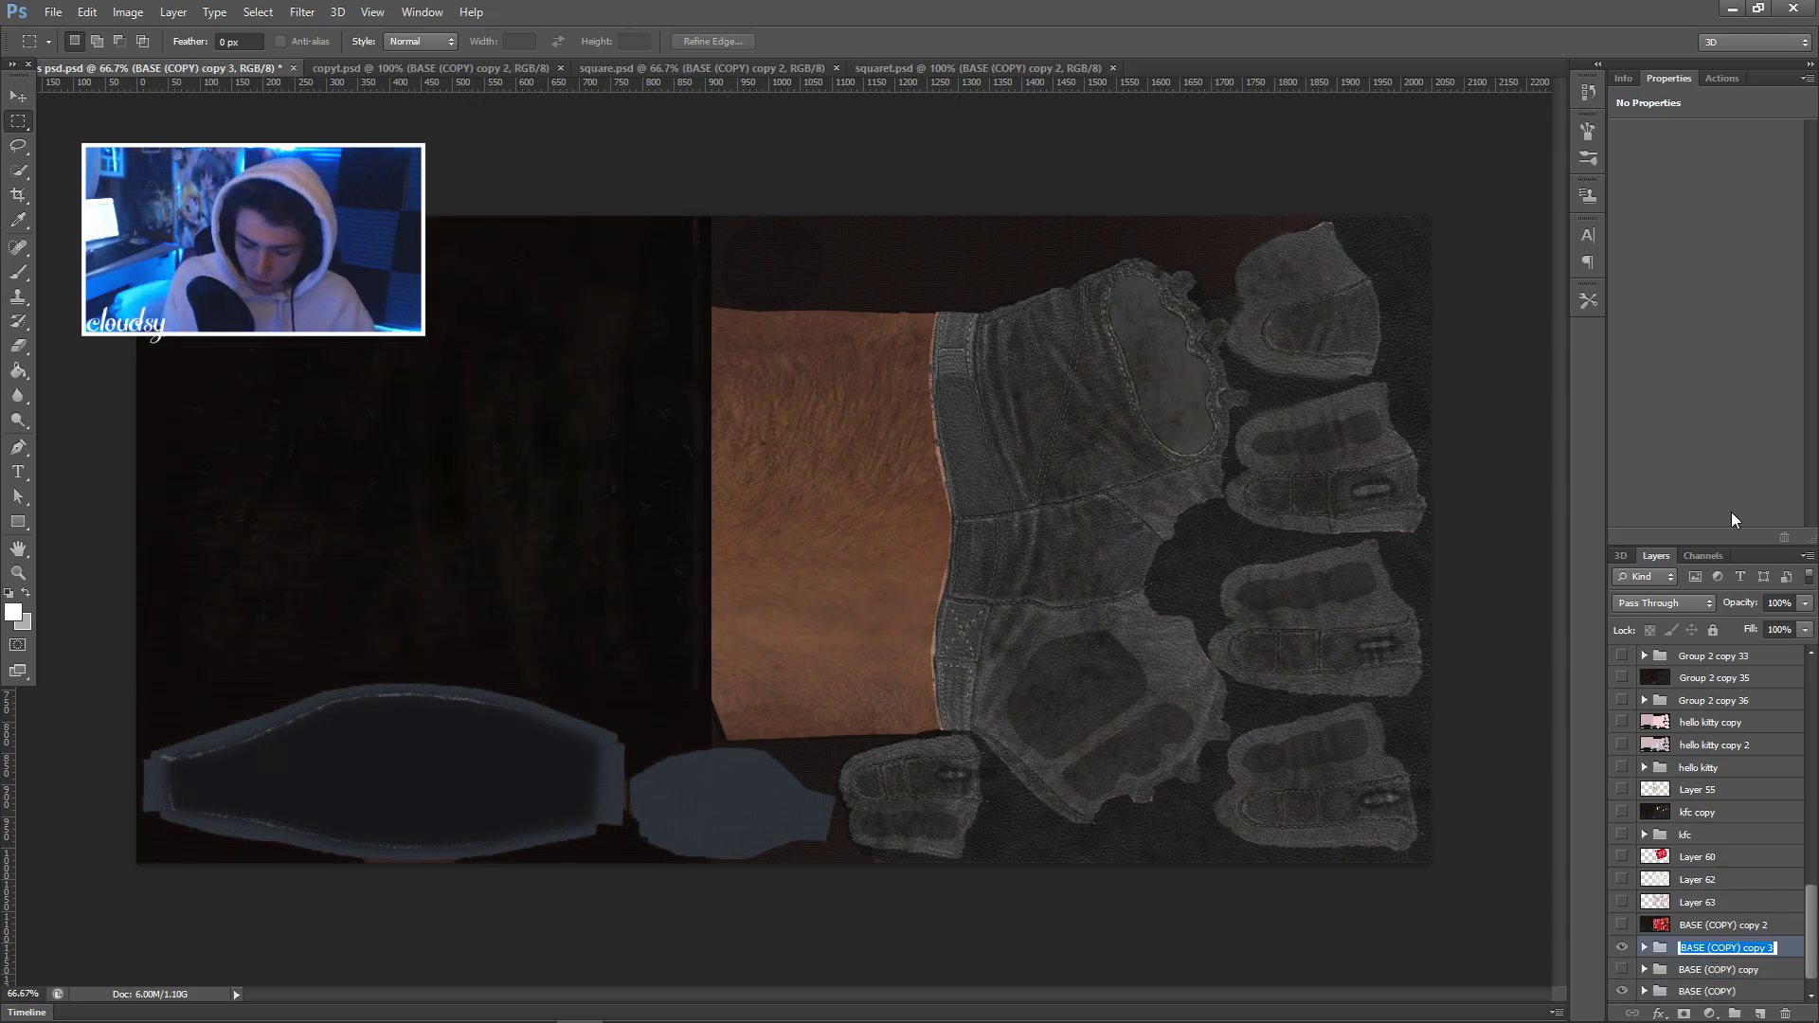
pyautogui.write('cloudglo')
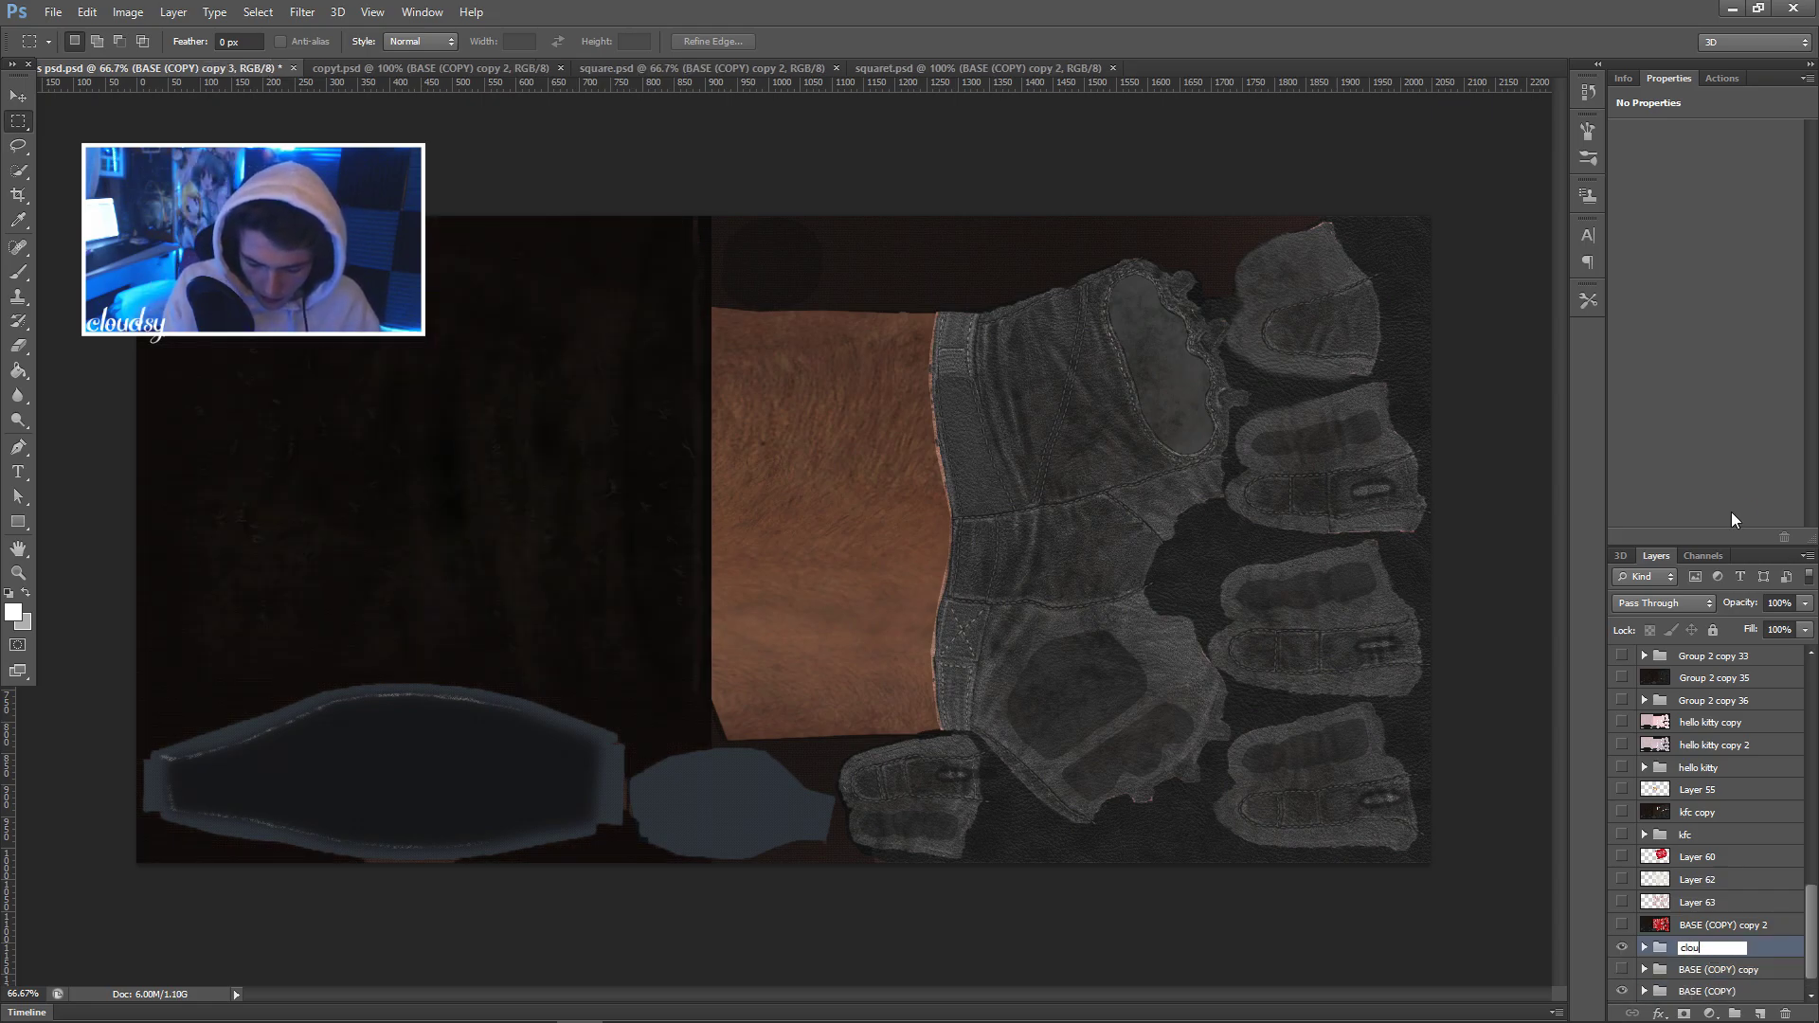
pyautogui.write('ve')
# Paste the clouds picture scaled down over the glove area, and place its layer inside the cloudglove group below Layer 4 copy.
pyautogui.moveTo(452, 421); pyautogui.dragTo(798, 655)
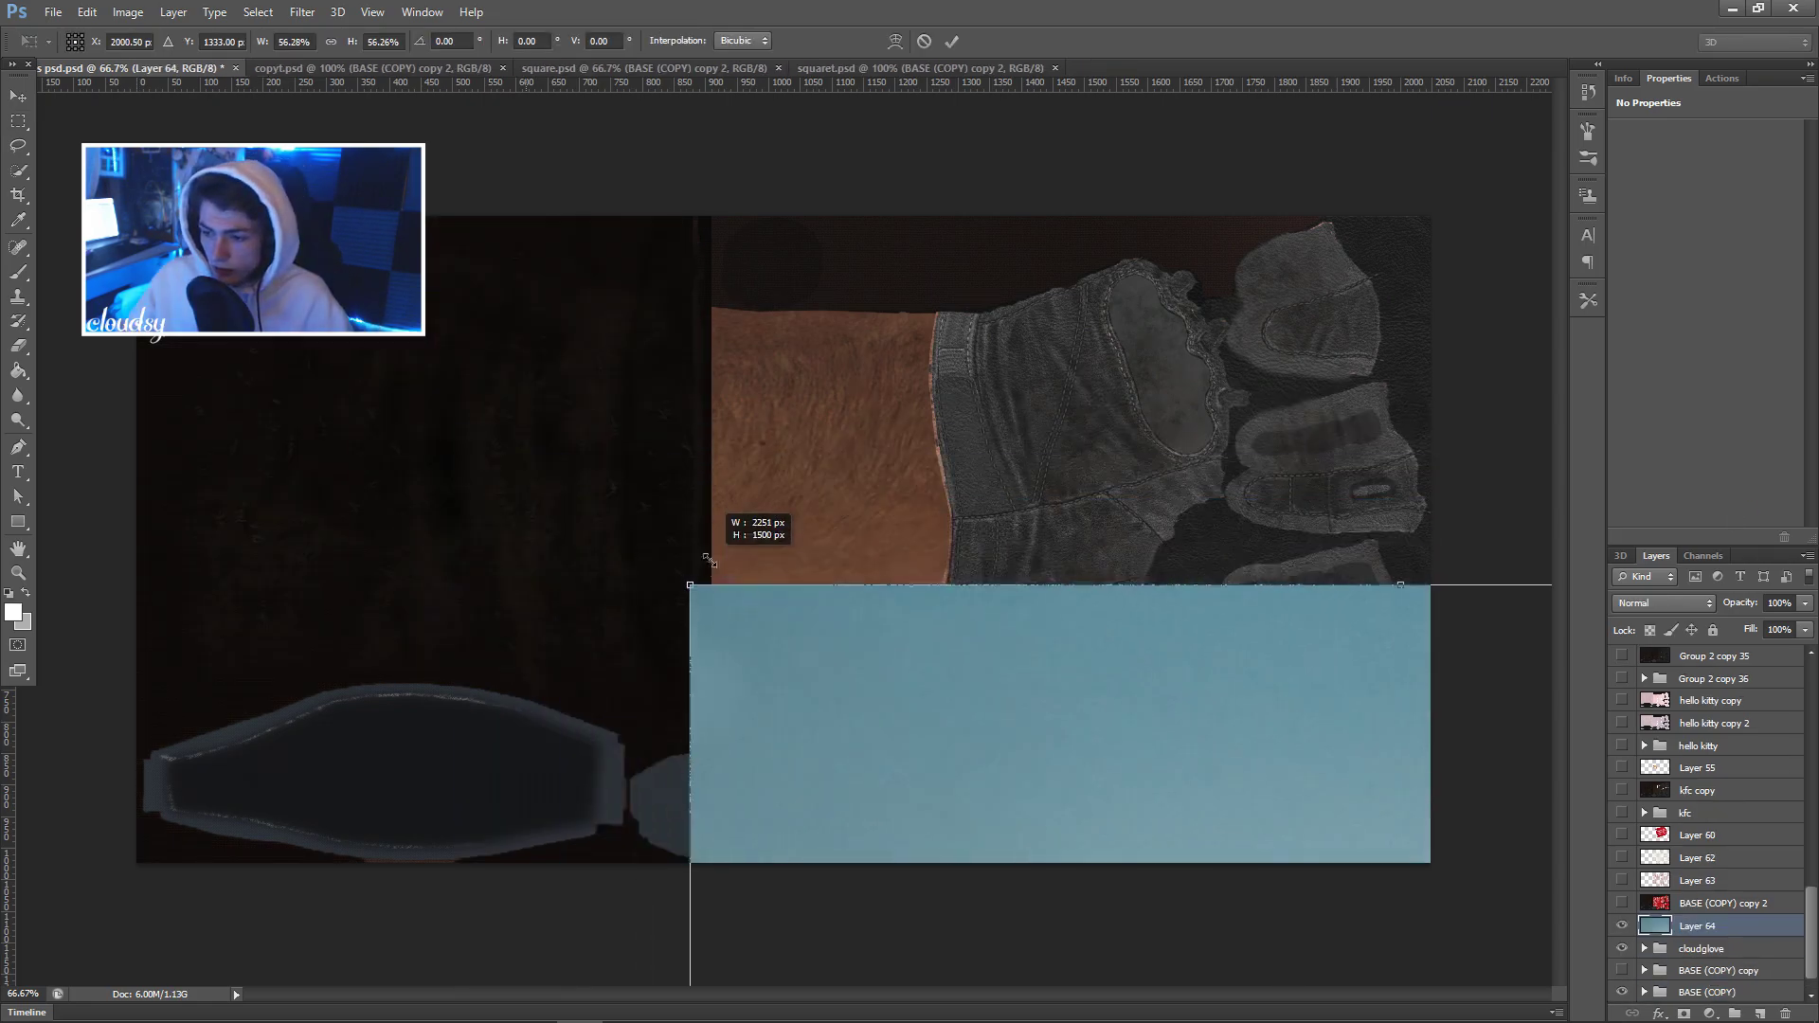
pyautogui.moveTo(1004, 830); pyautogui.dragTo(368, 263)
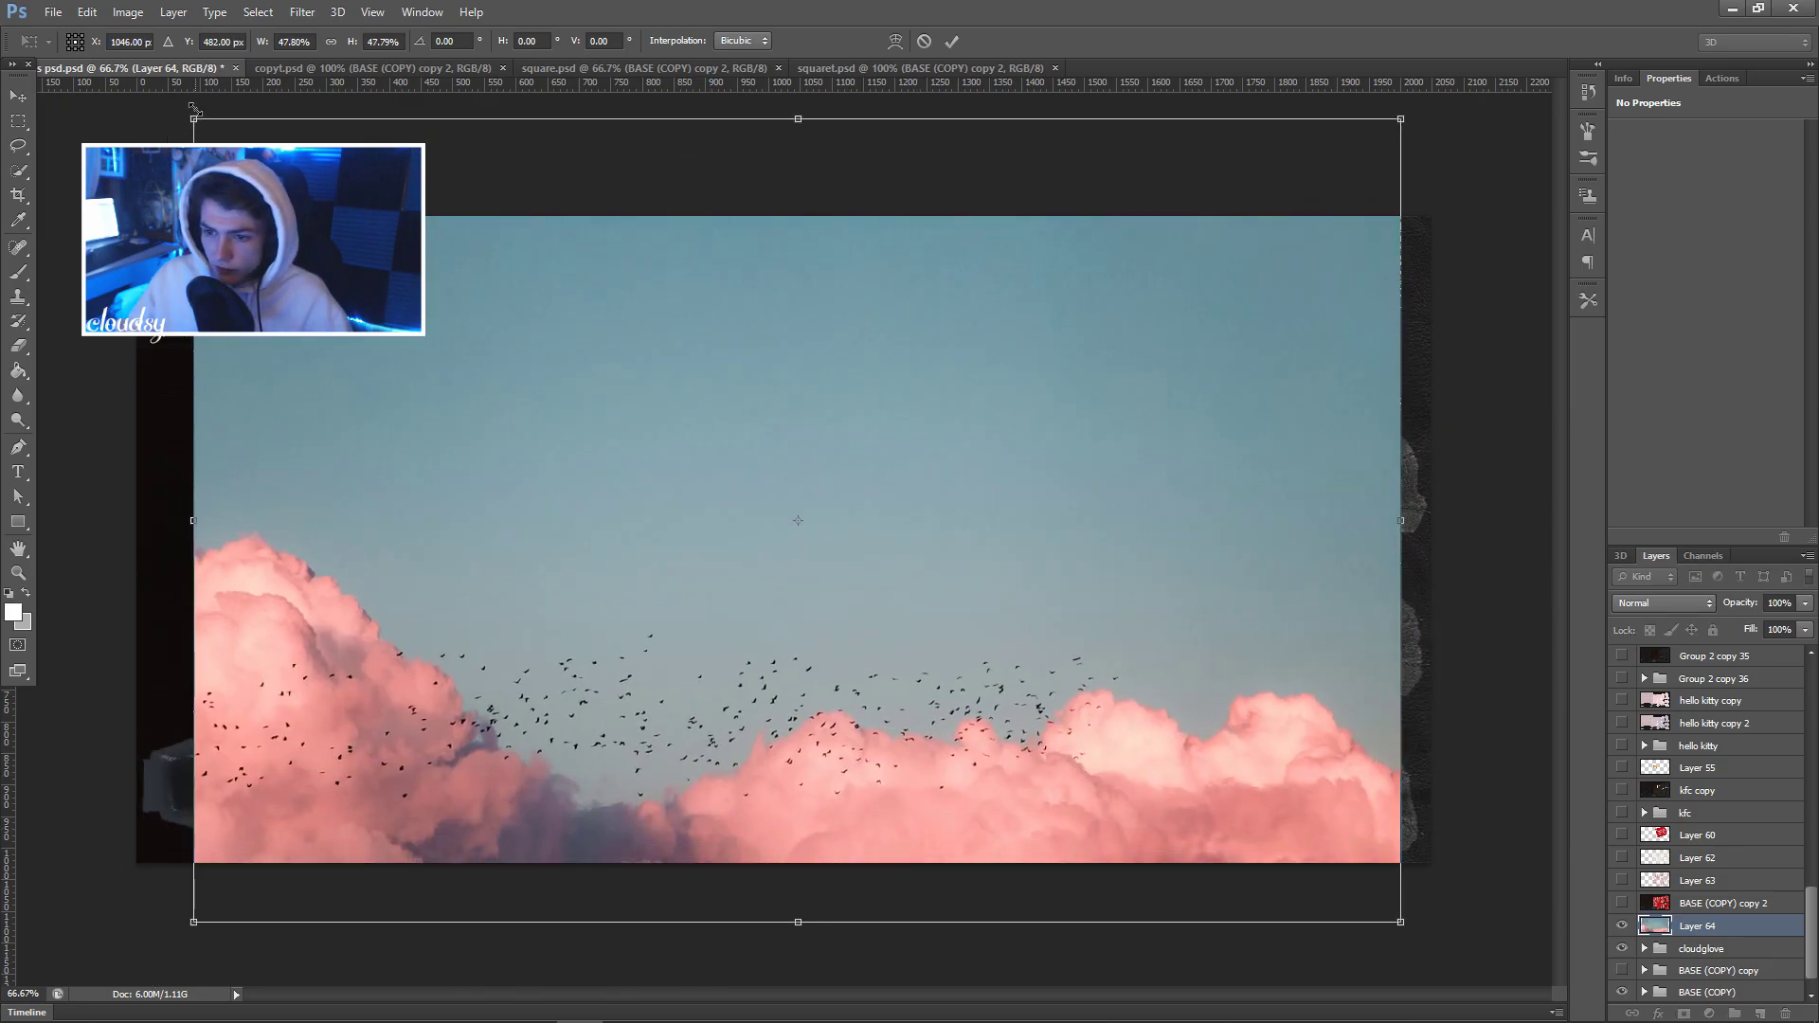
pyautogui.moveTo(191, 122); pyautogui.dragTo(398, 256)
pyautogui.moveTo(777, 442); pyautogui.dragTo(1009, 521)
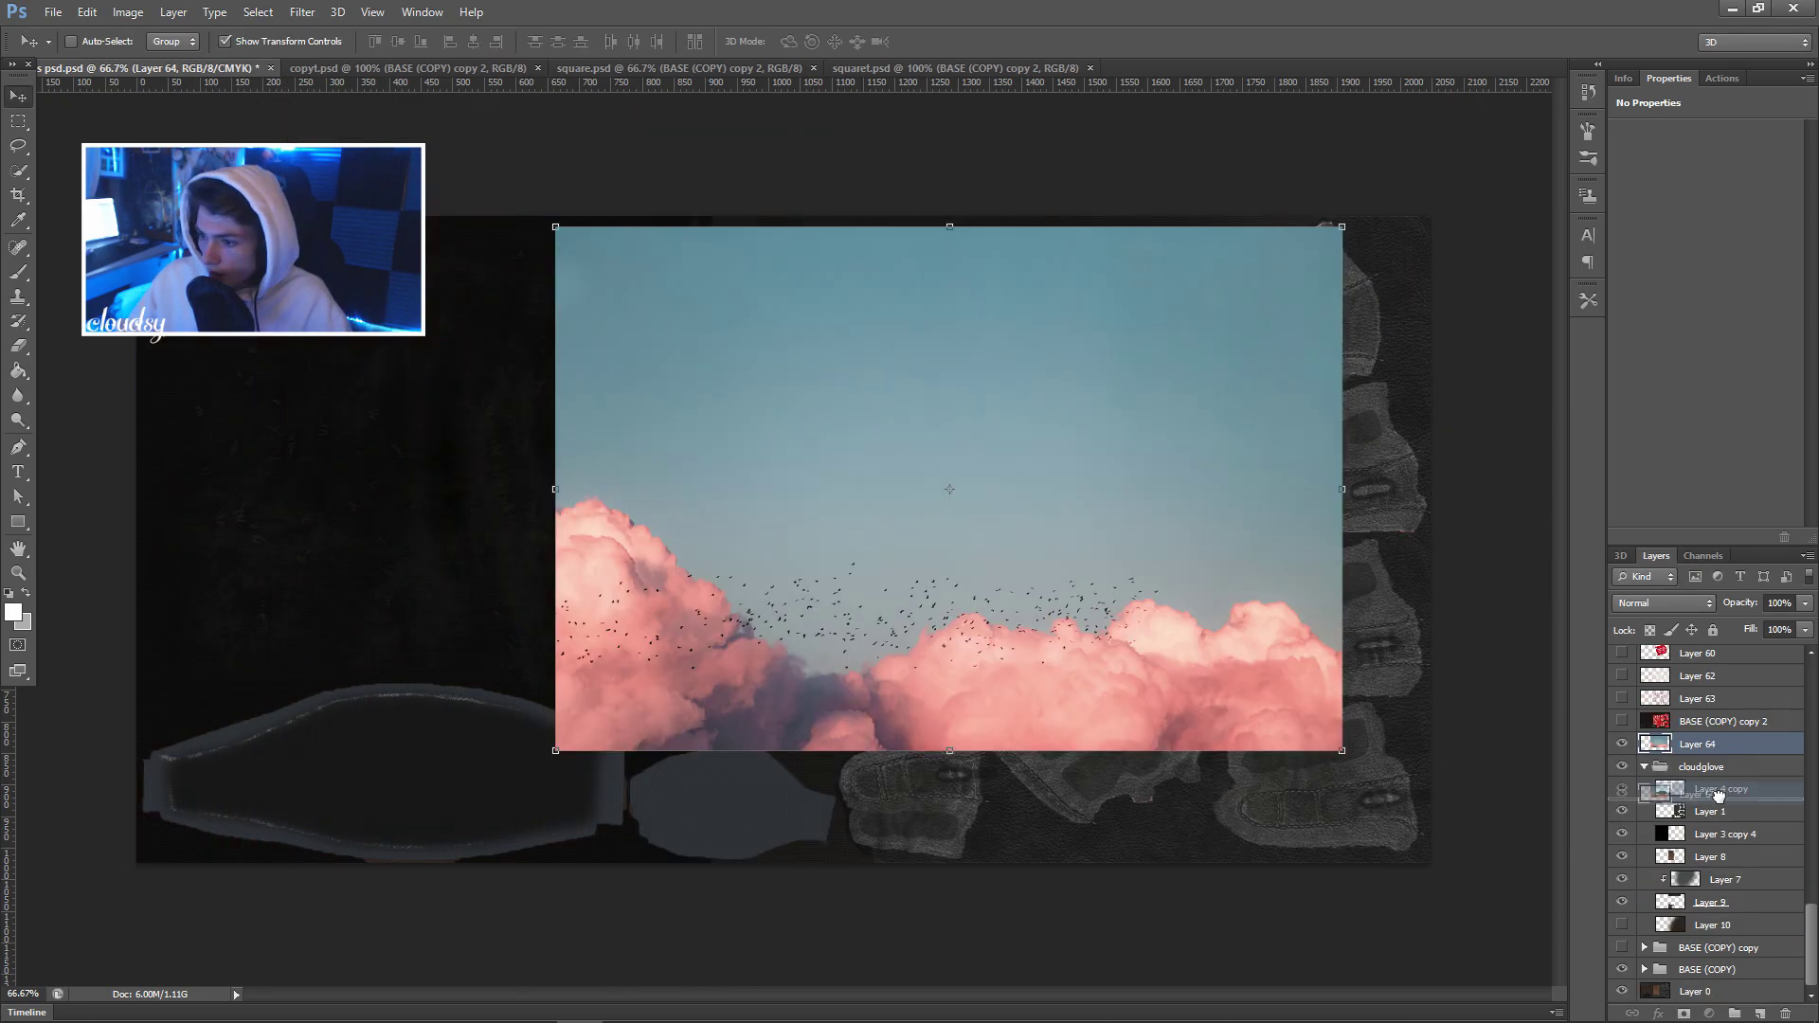
pyautogui.moveTo(1718, 796); pyautogui.dragTo(1718, 799)
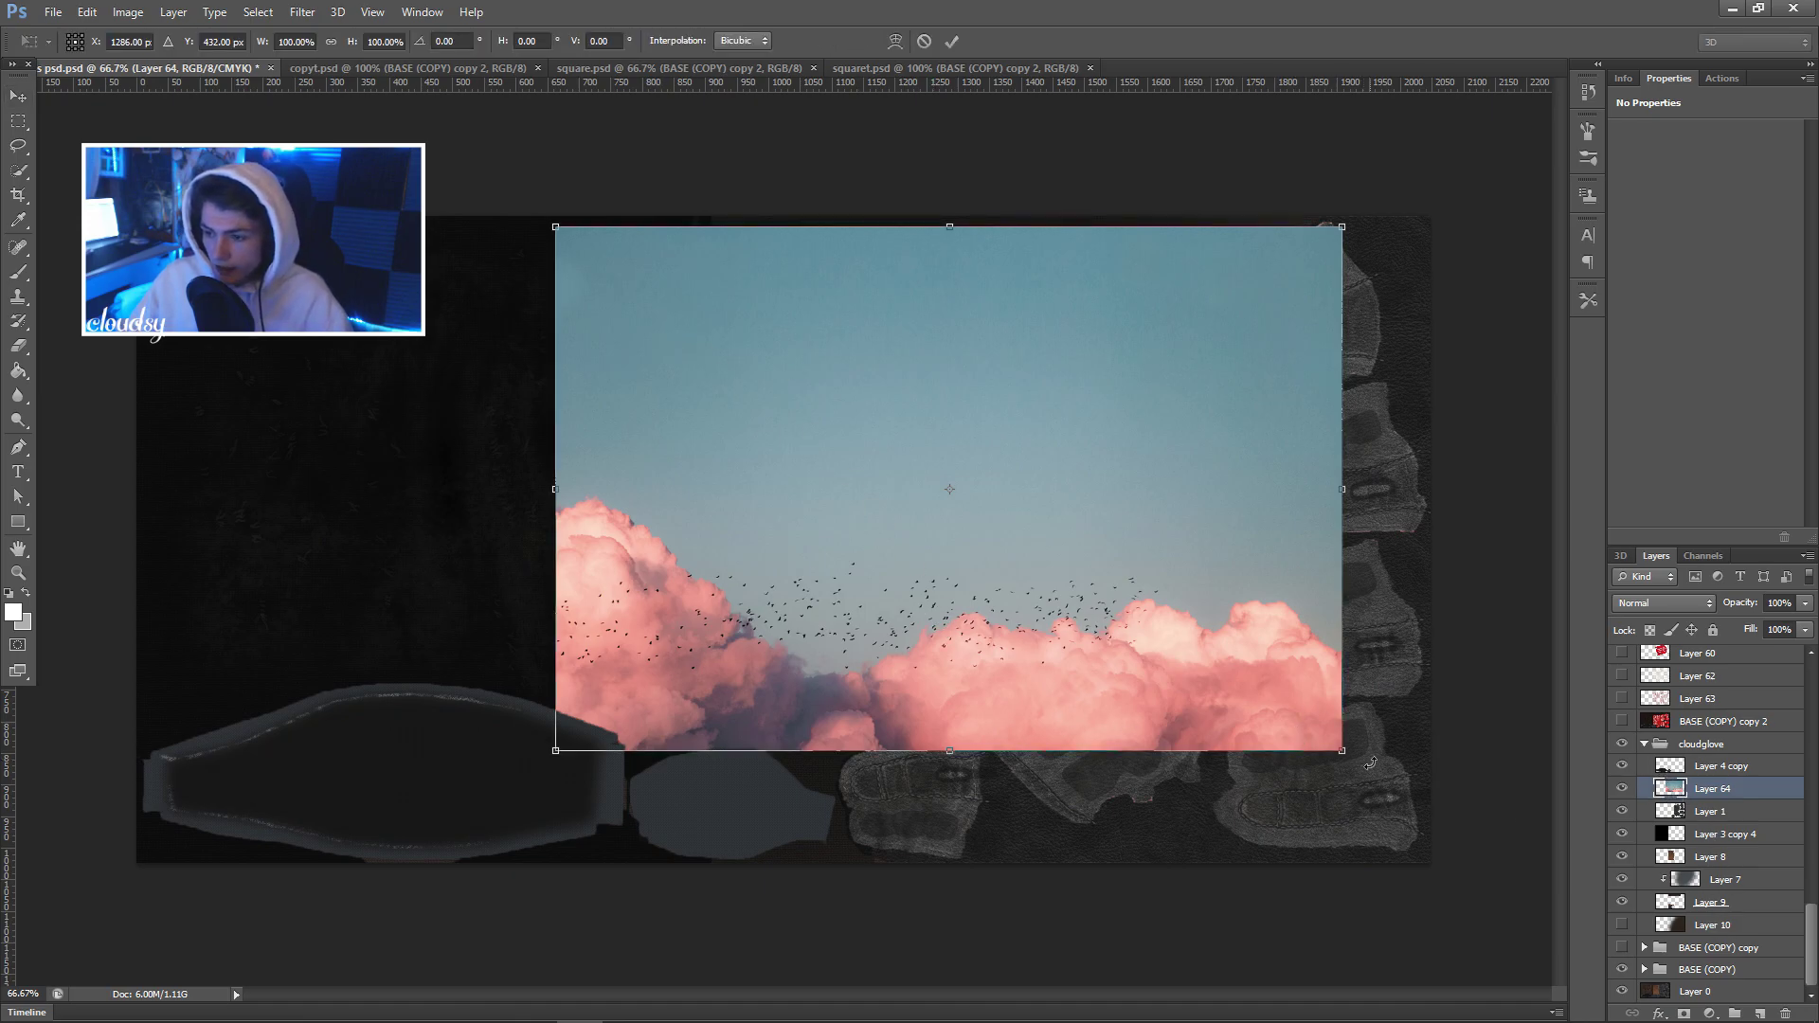
# Rotate the clouds picture 90° clockwise and move it over the glove pieces.
pyautogui.moveTo(1369, 763); pyautogui.dragTo(1369, 759)
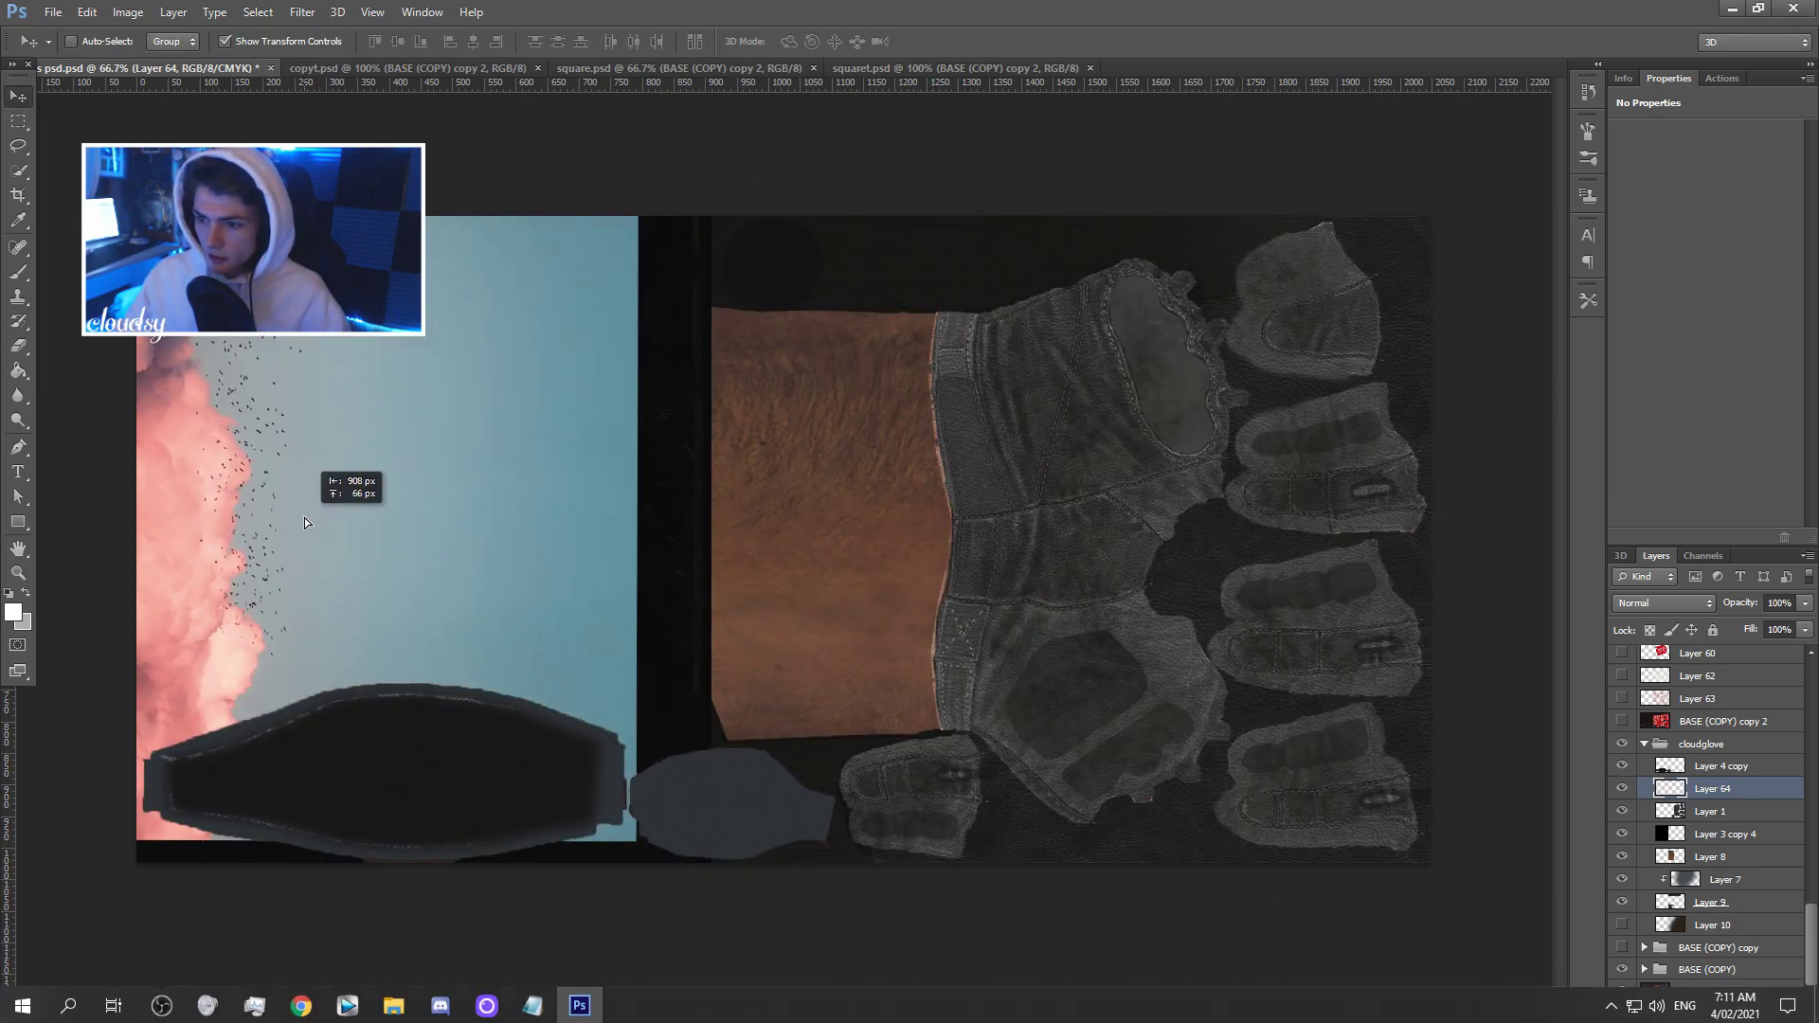
pyautogui.moveTo(337, 455); pyautogui.dragTo(341, 457)
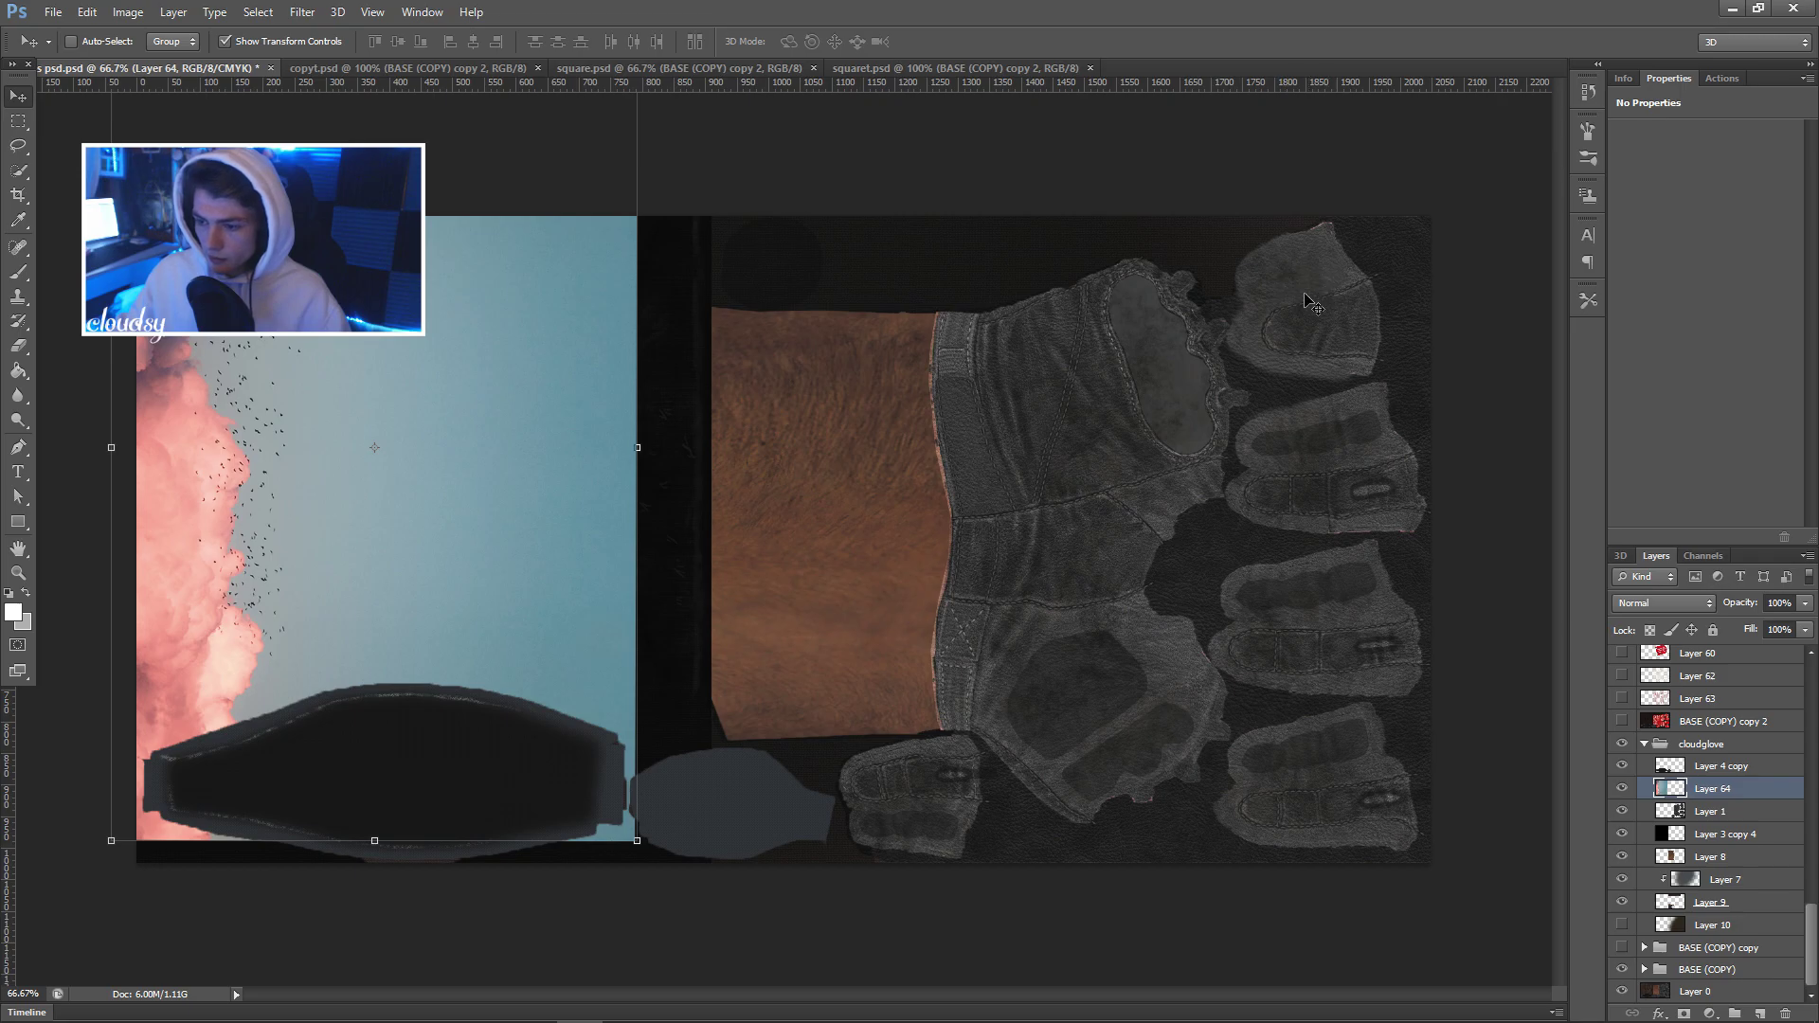
pyautogui.moveTo(400, 367); pyautogui.dragTo(1146, 451)
# Clip the clouds picture to Layer 1 and adjust its placement on the glove, covering the thumb piece with matching sky blue.
pyautogui.rightClick(1673, 789)
pyautogui.click(1654, 299)
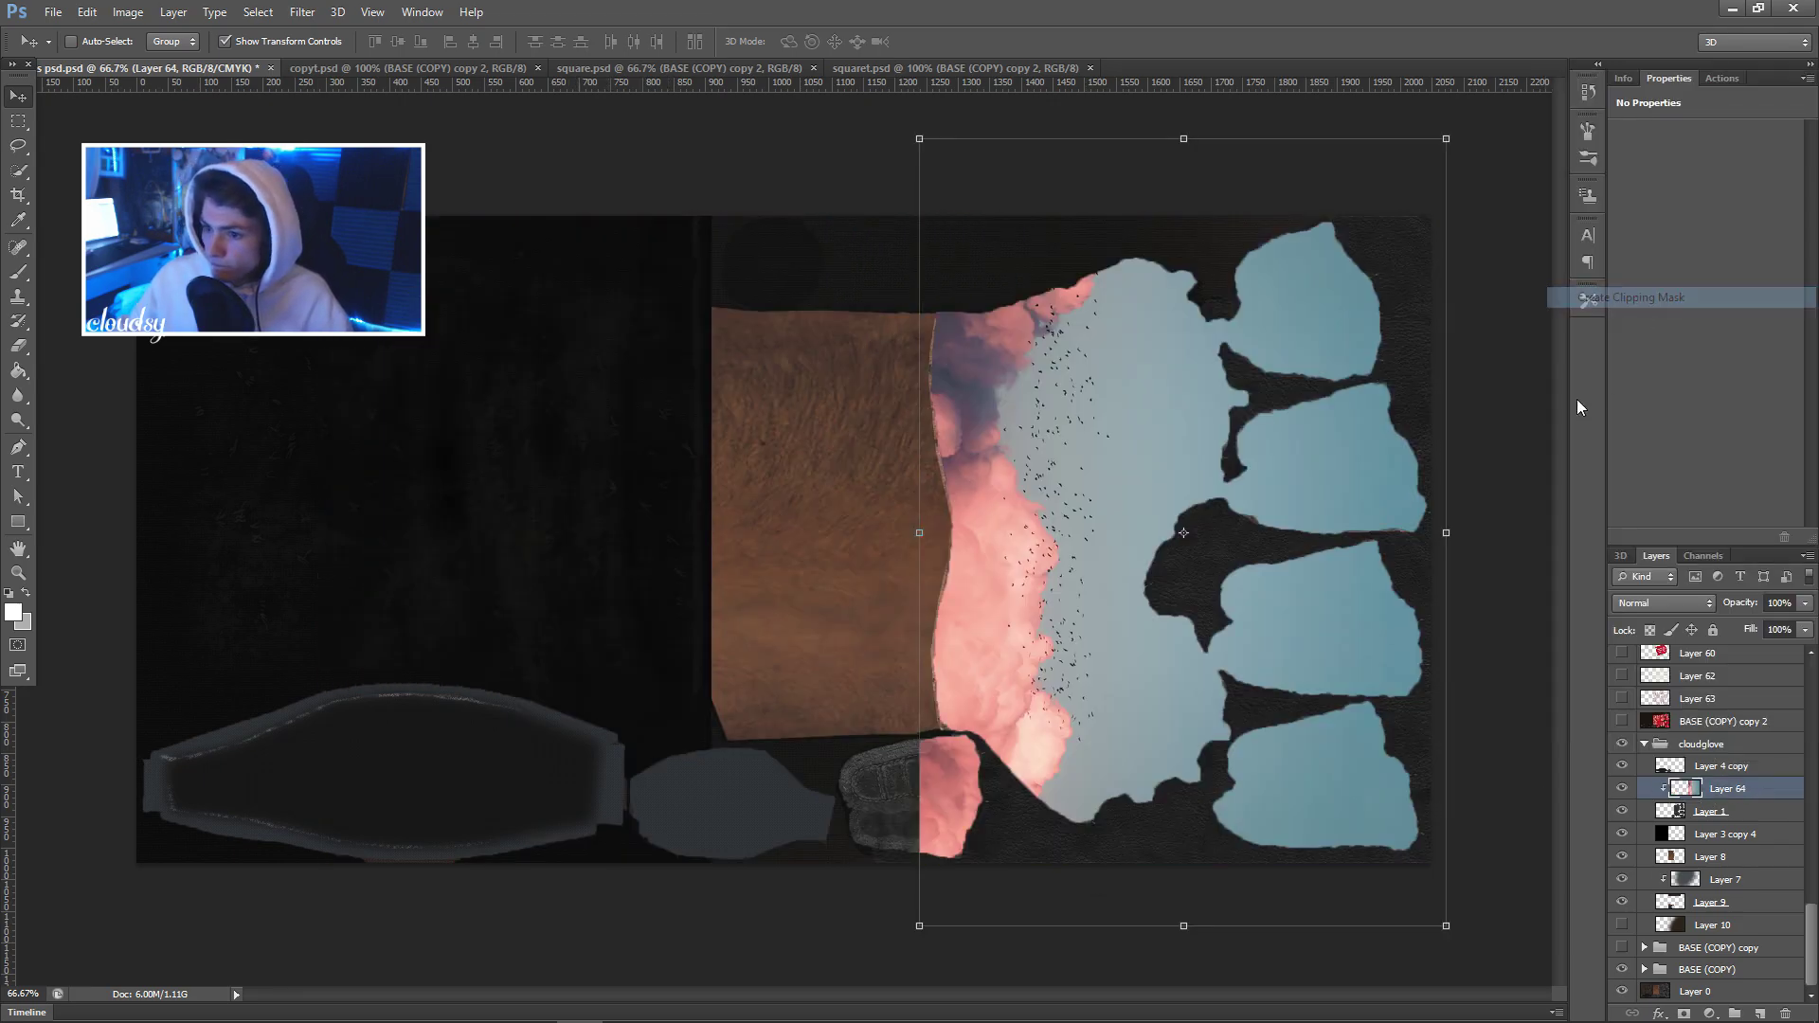
pyautogui.moveTo(1110, 366); pyautogui.dragTo(1120, 375)
pyautogui.moveTo(1096, 385)
pyautogui.mouseDown()
pyautogui.moveTo(1089, 319)
pyautogui.moveTo(1137, 403)
pyautogui.moveTo(1093, 433)
pyautogui.mouseUp()
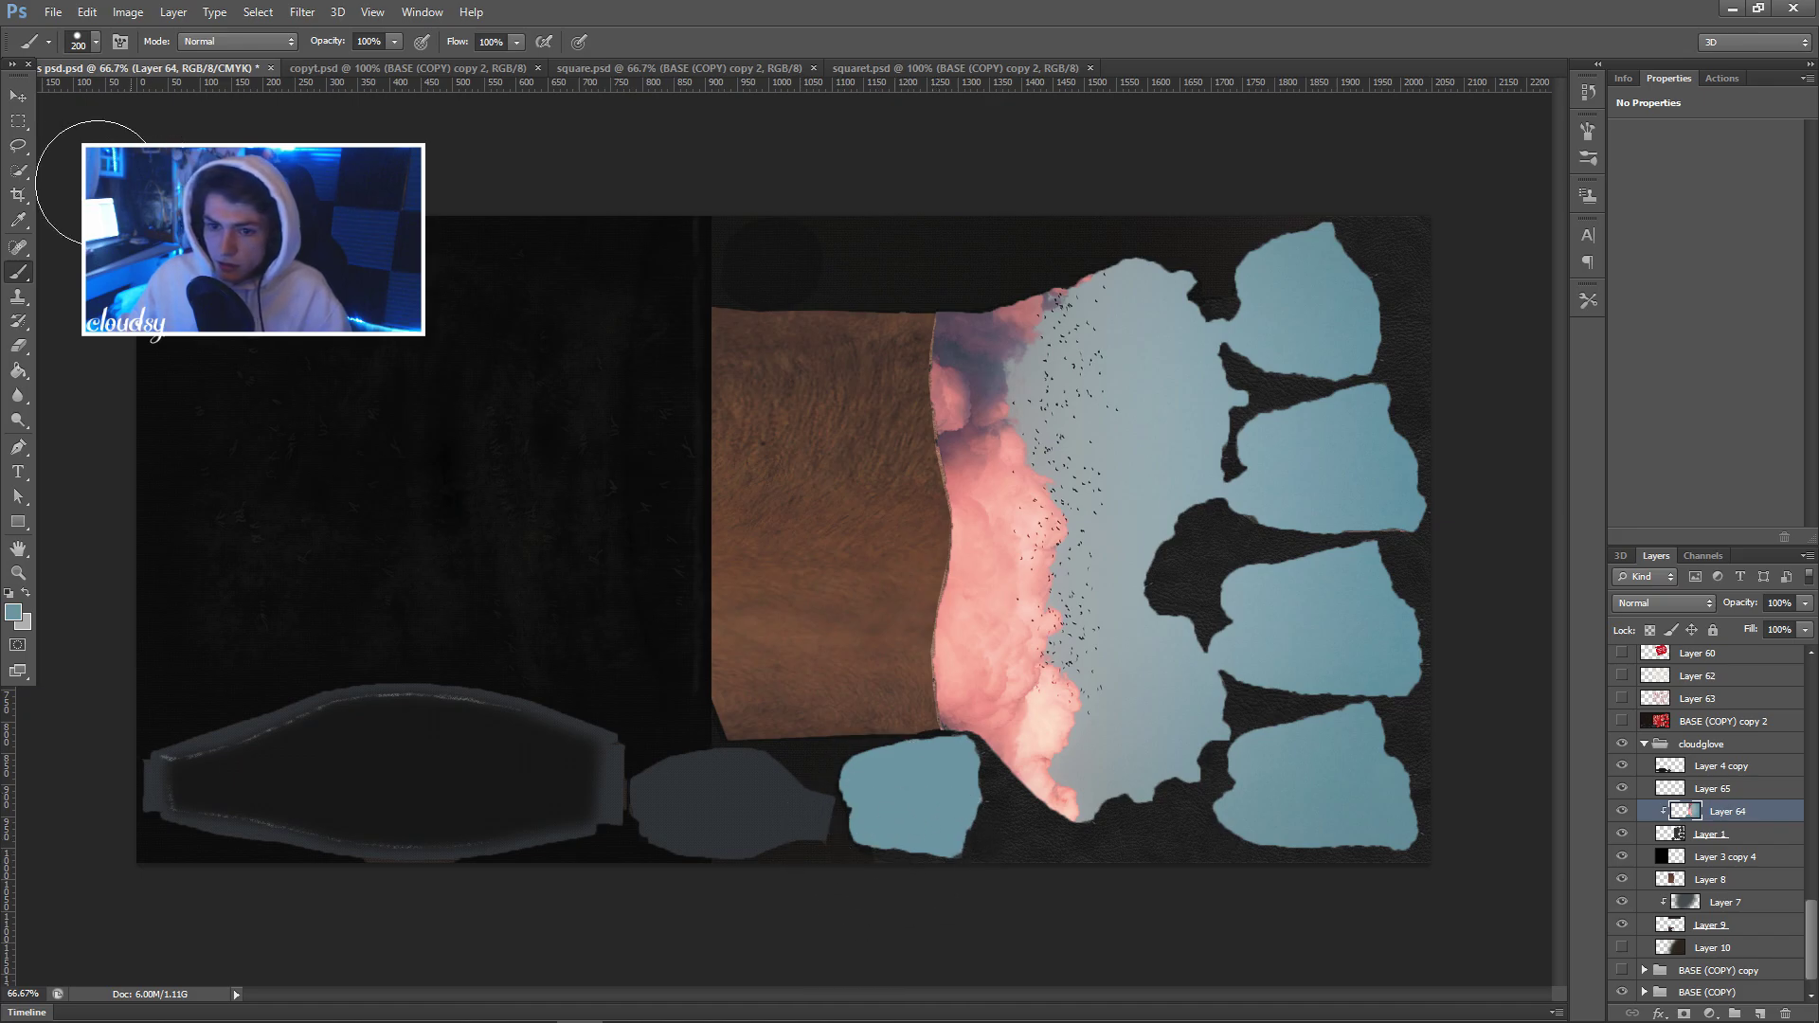
# Duplicate Layer 64 and clip the copy to Layer 8, the forearm skin layer.
pyautogui.click(18, 122)
pyautogui.hotkey('ctrl', 'j')
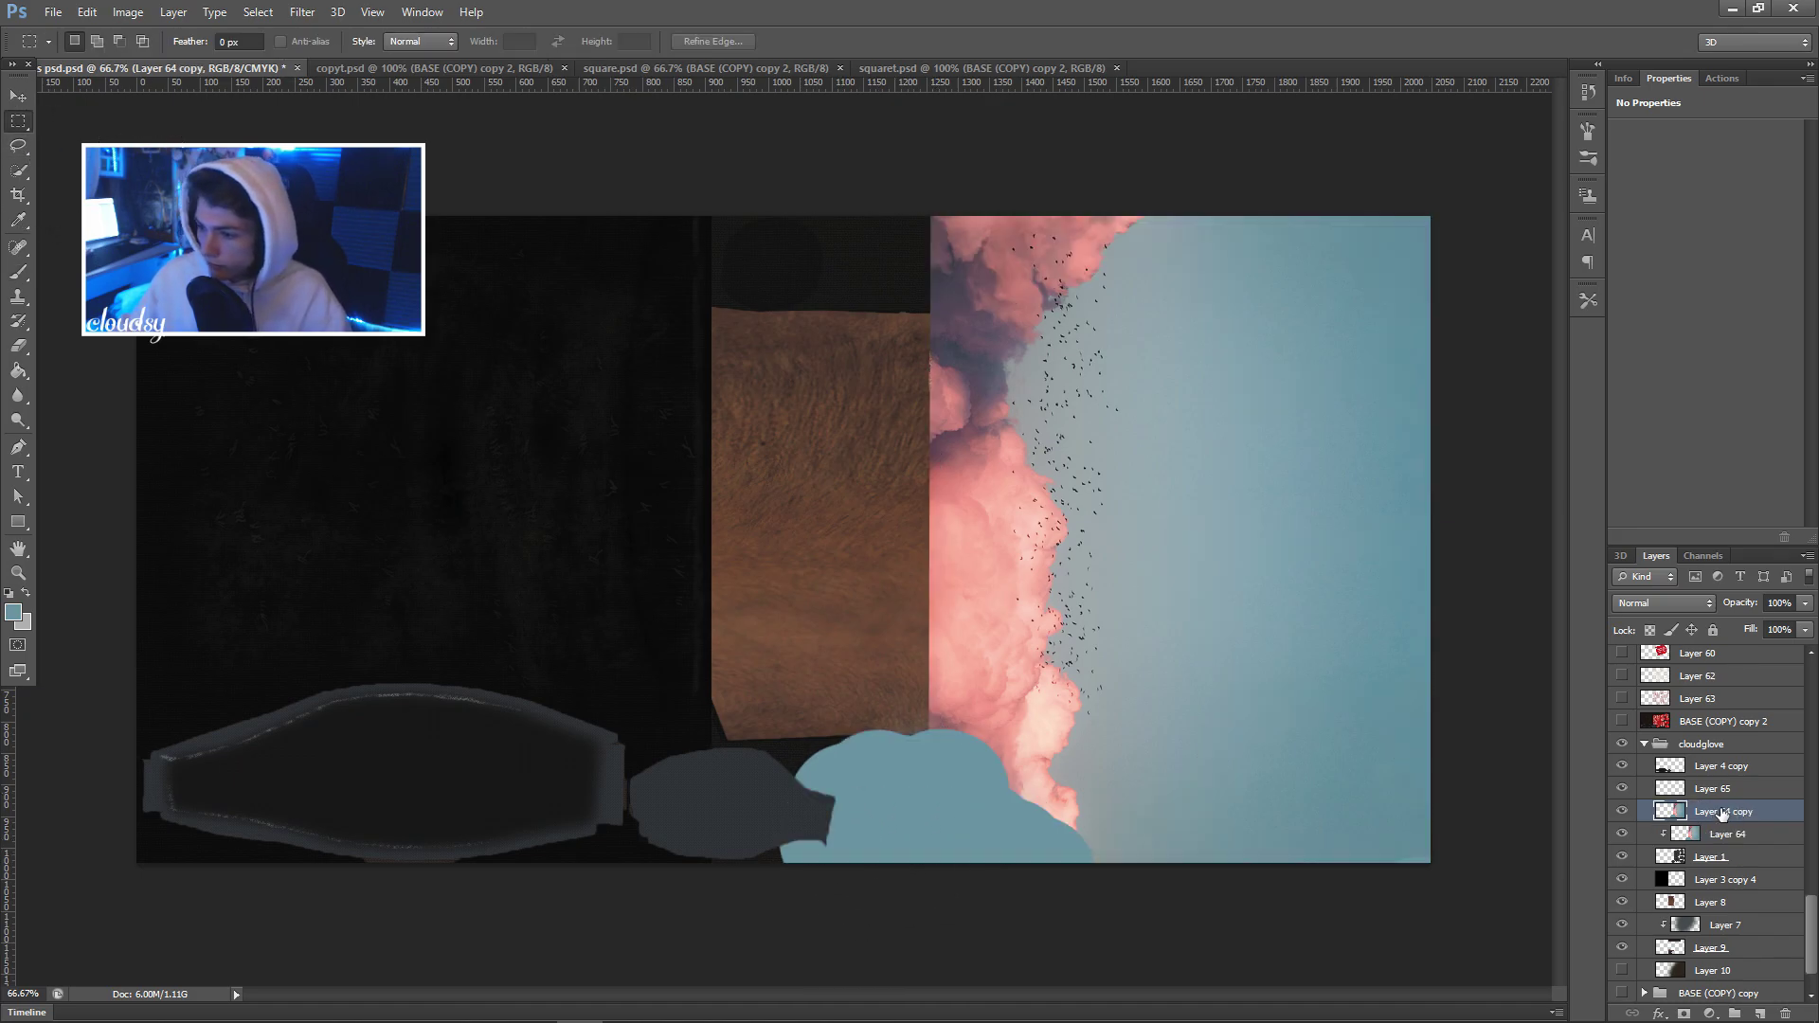
pyautogui.moveTo(1734, 815); pyautogui.dragTo(1732, 891)
pyautogui.rightClick(1732, 890)
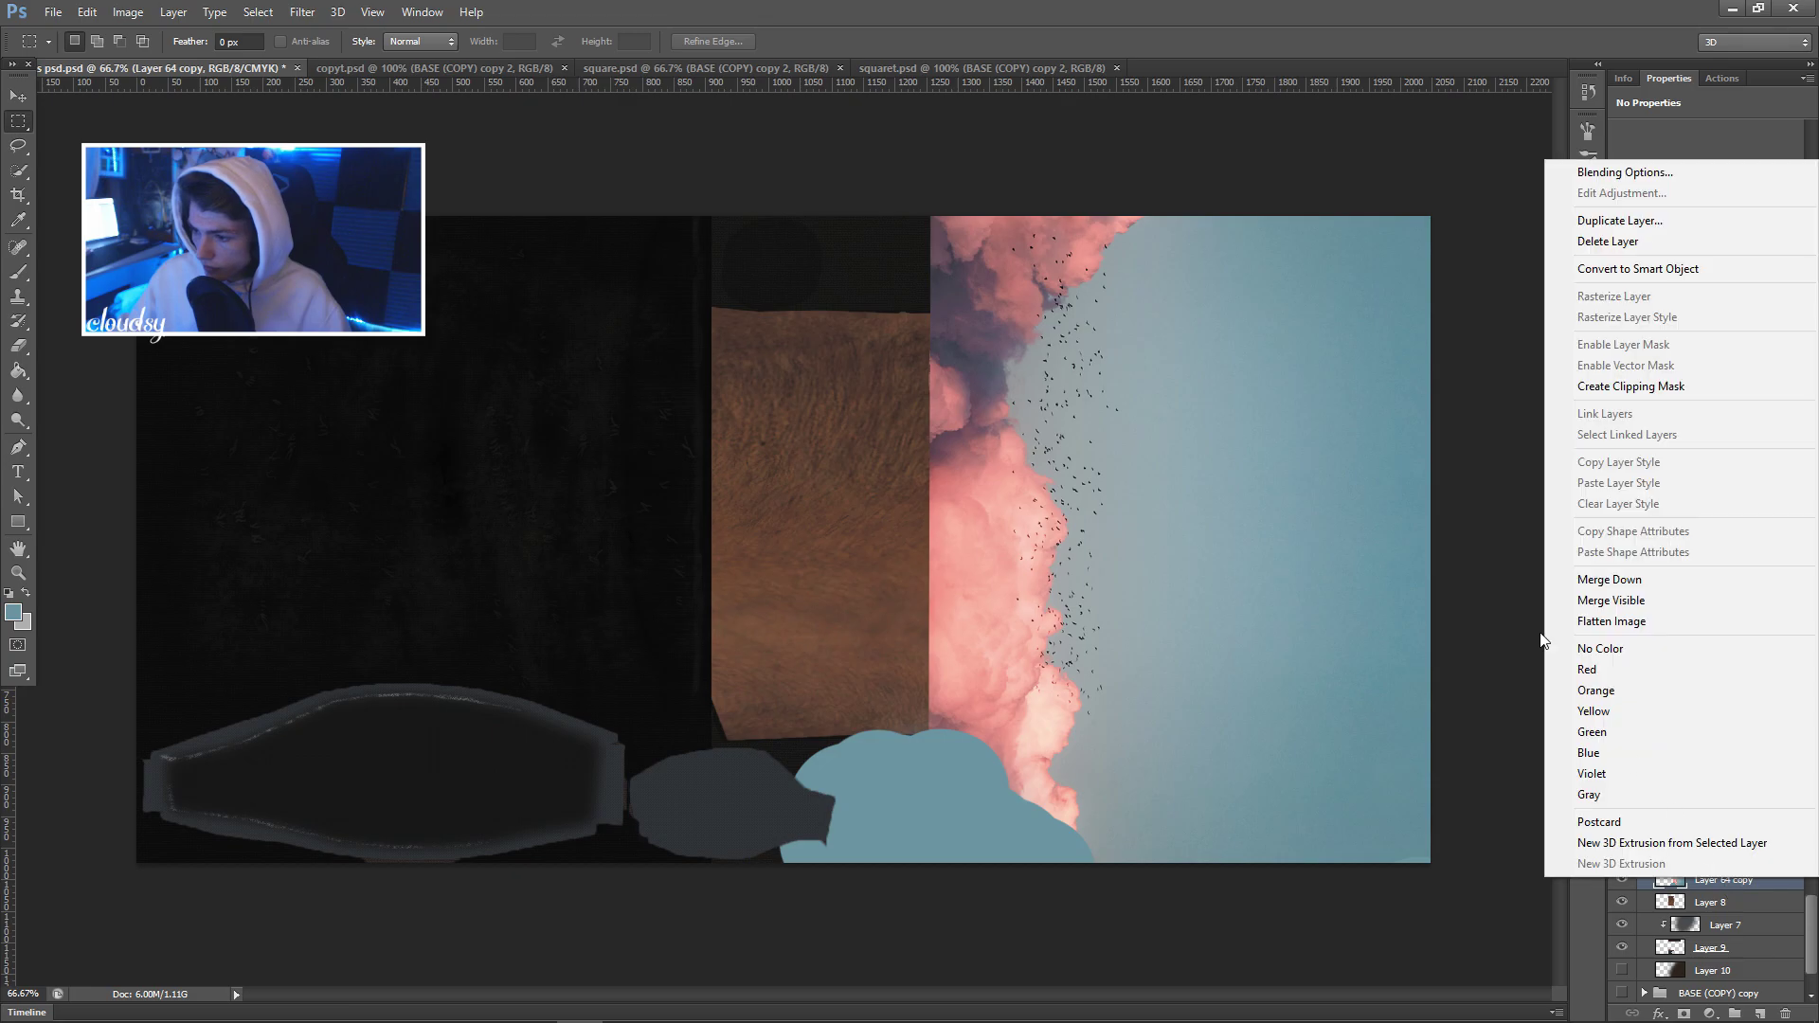
pyautogui.click(1554, 389)
# Move the copied clouds over the forearm piece and rotate them about 180° so the pink clouds meet at the wrist seam.
pyautogui.click(18, 96)
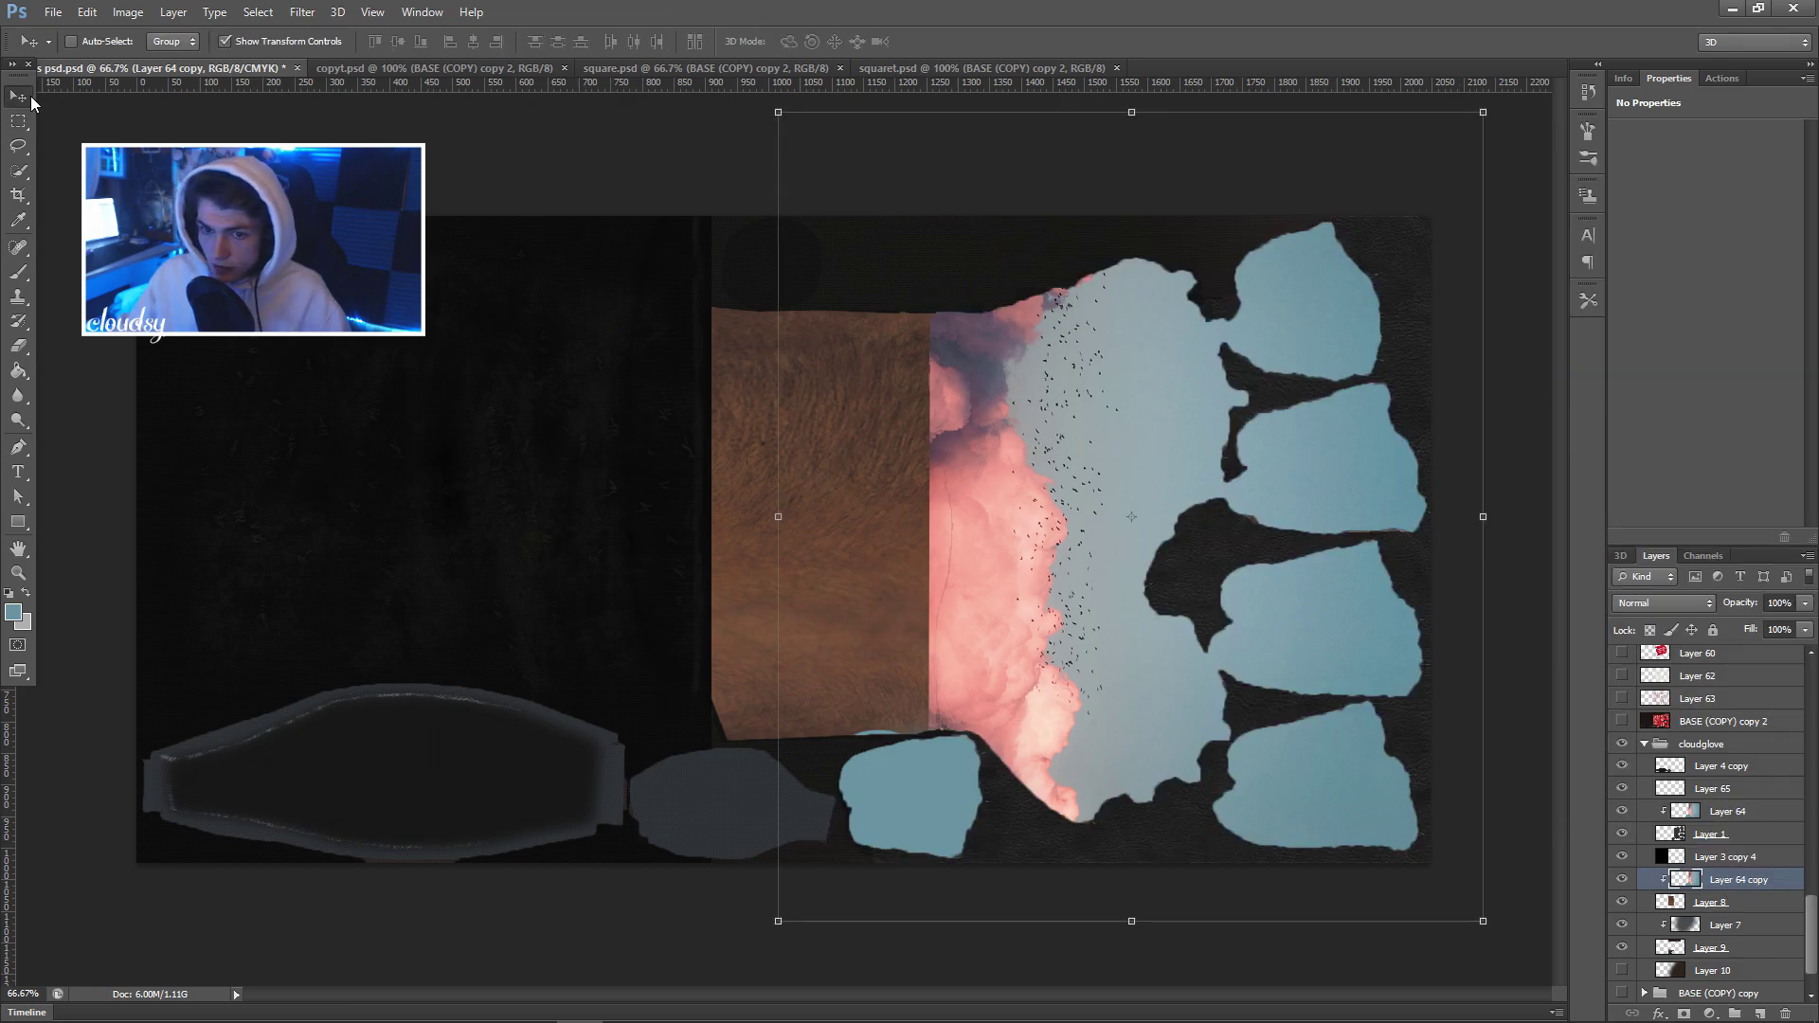
pyautogui.moveTo(912, 476); pyautogui.dragTo(683, 503)
pyautogui.hotkey('ctrl', 't')
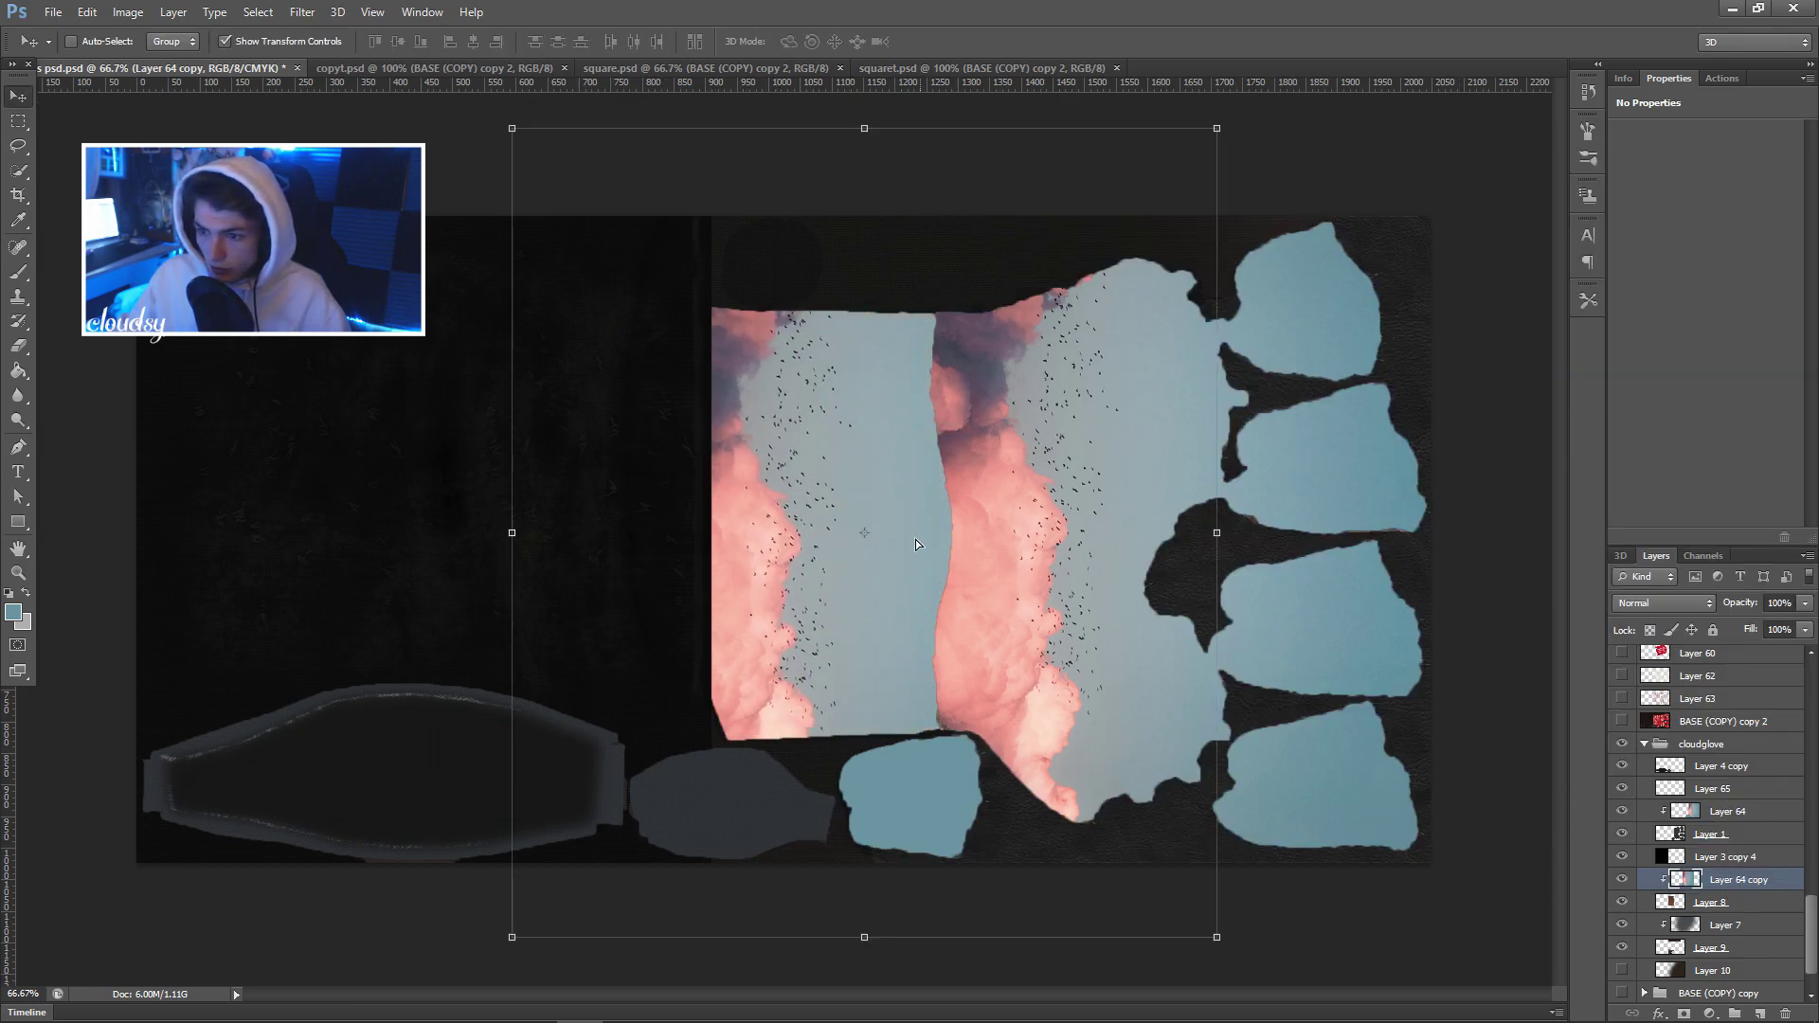
pyautogui.moveTo(841, 950); pyautogui.dragTo(867, 114)
pyautogui.moveTo(909, 467); pyautogui.dragTo(816, 453)
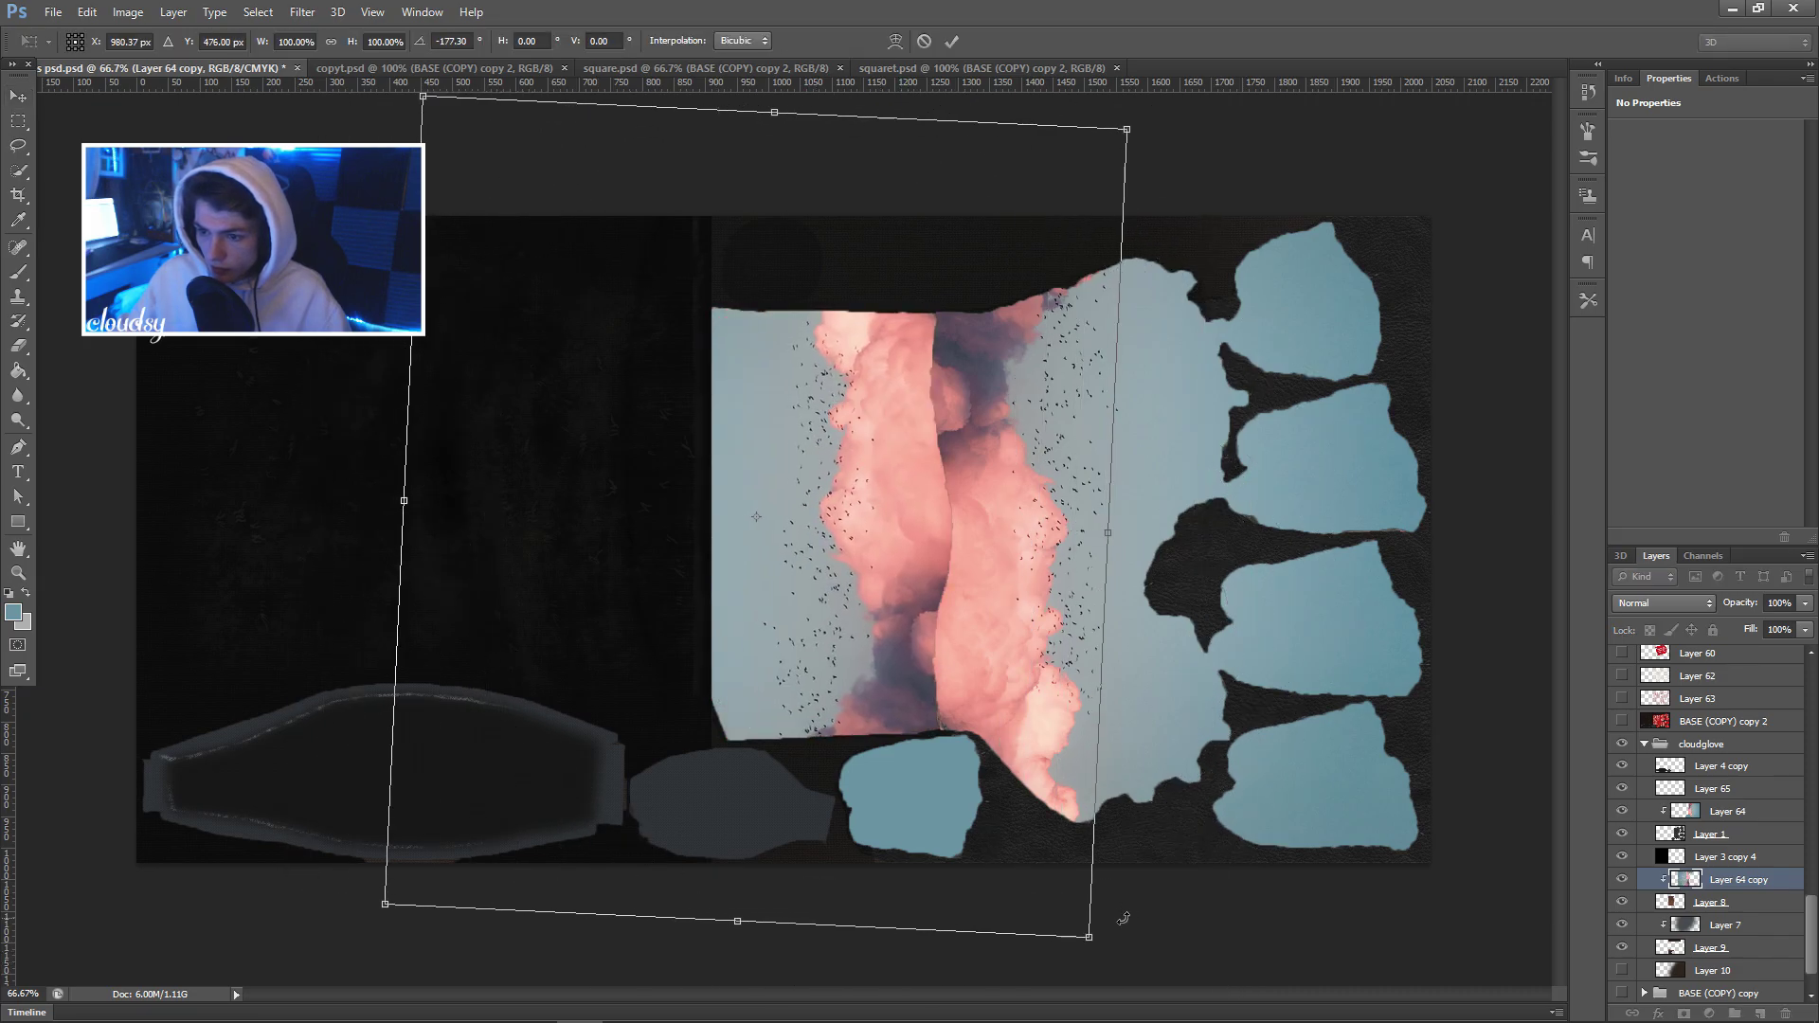
pyautogui.moveTo(1126, 958); pyautogui.dragTo(1148, 952)
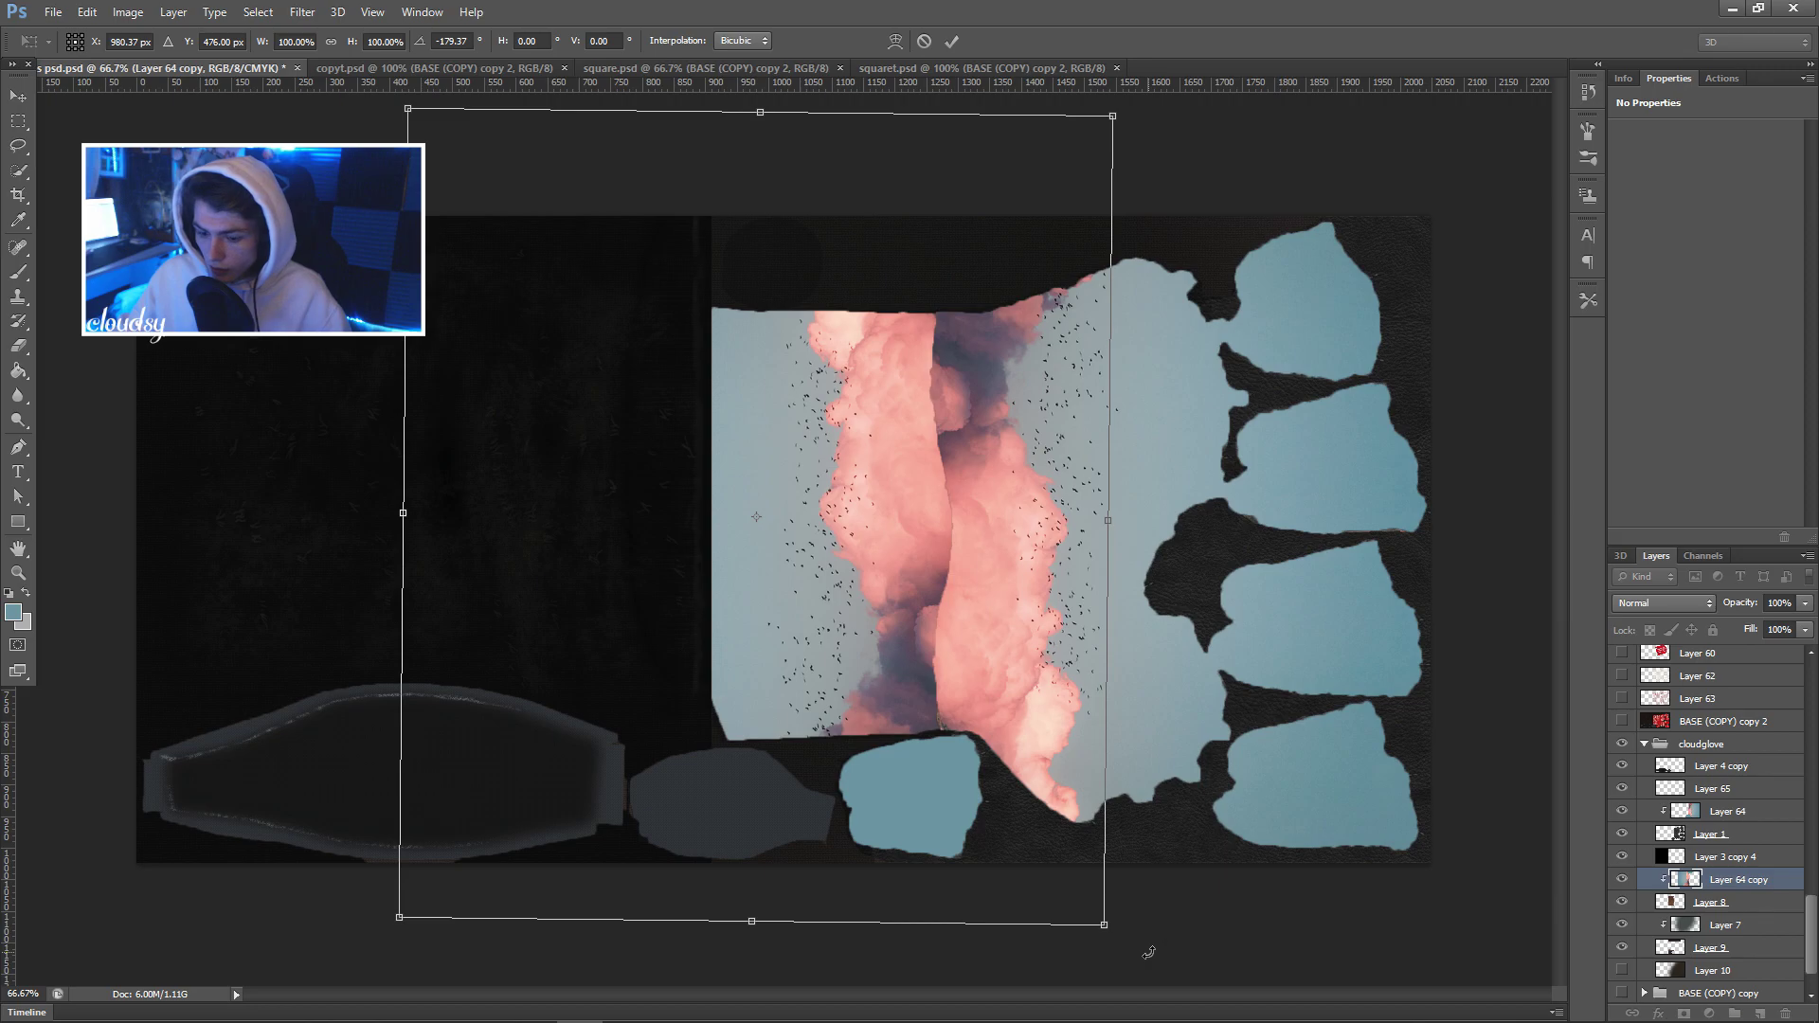
pyautogui.press('Return')
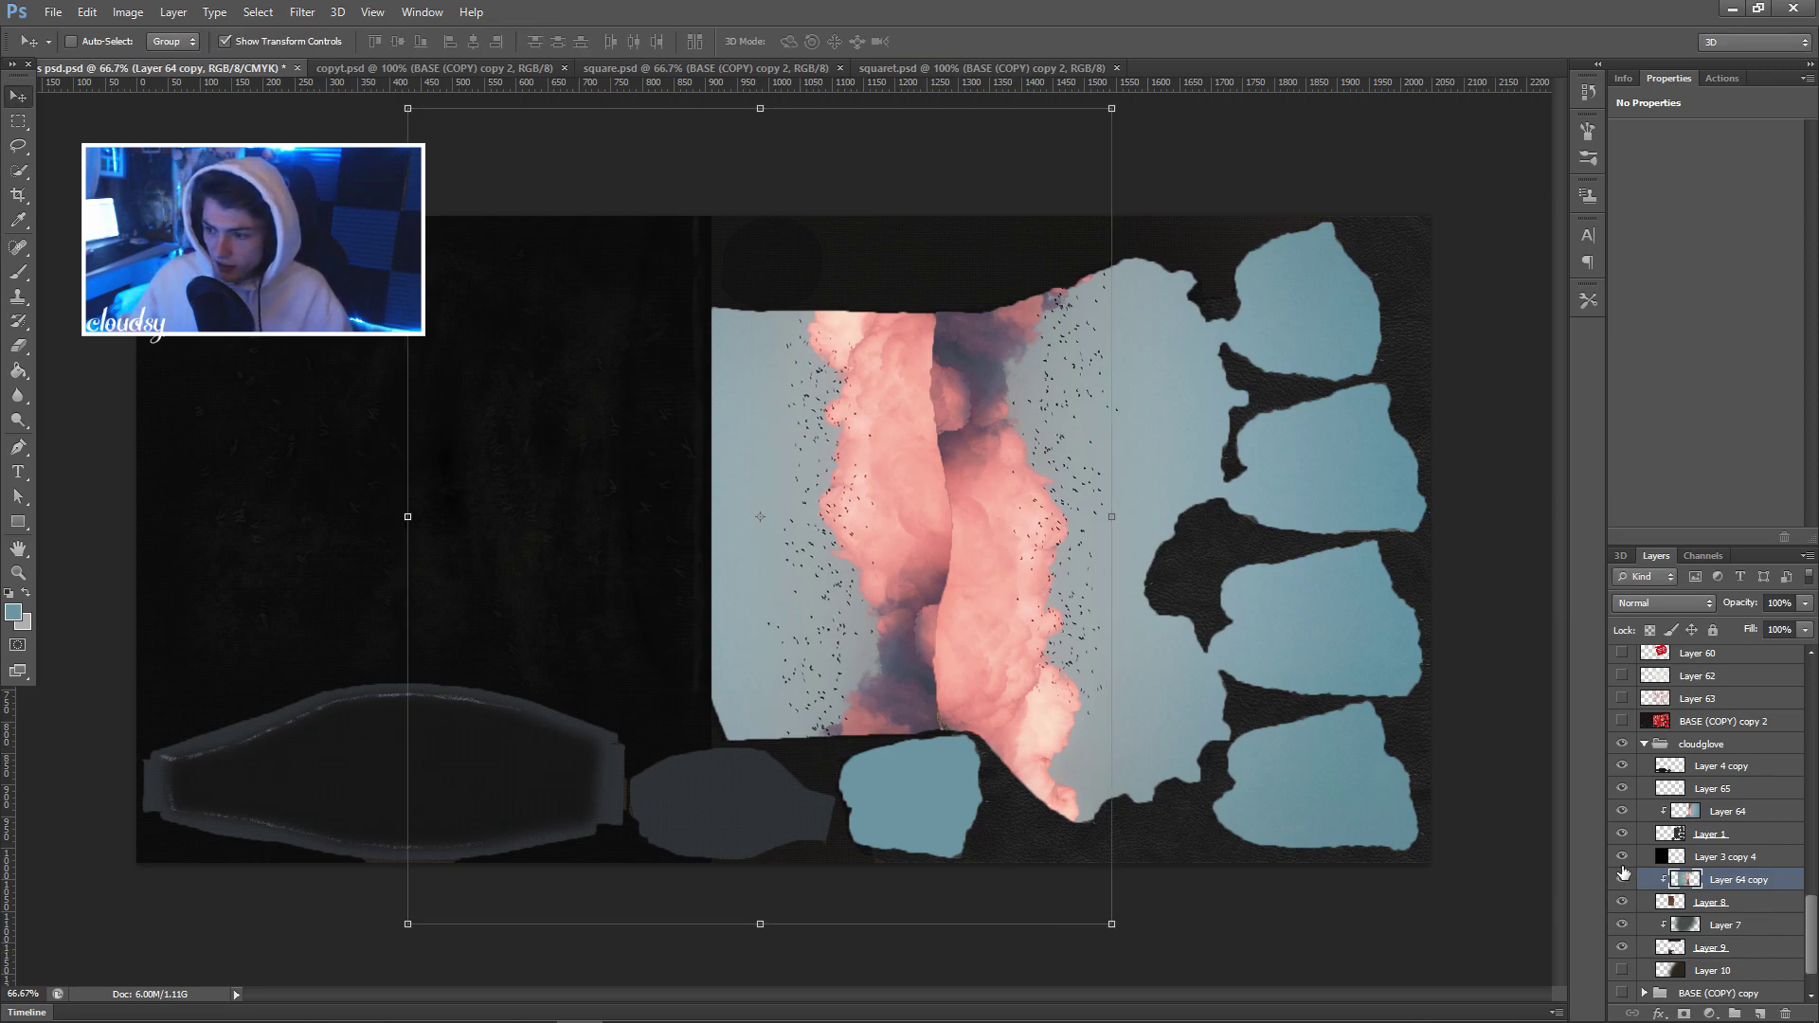
# Compare the forearm piece with and without the copied clouds layer, leaving the layer visible.
pyautogui.click(1622, 879)
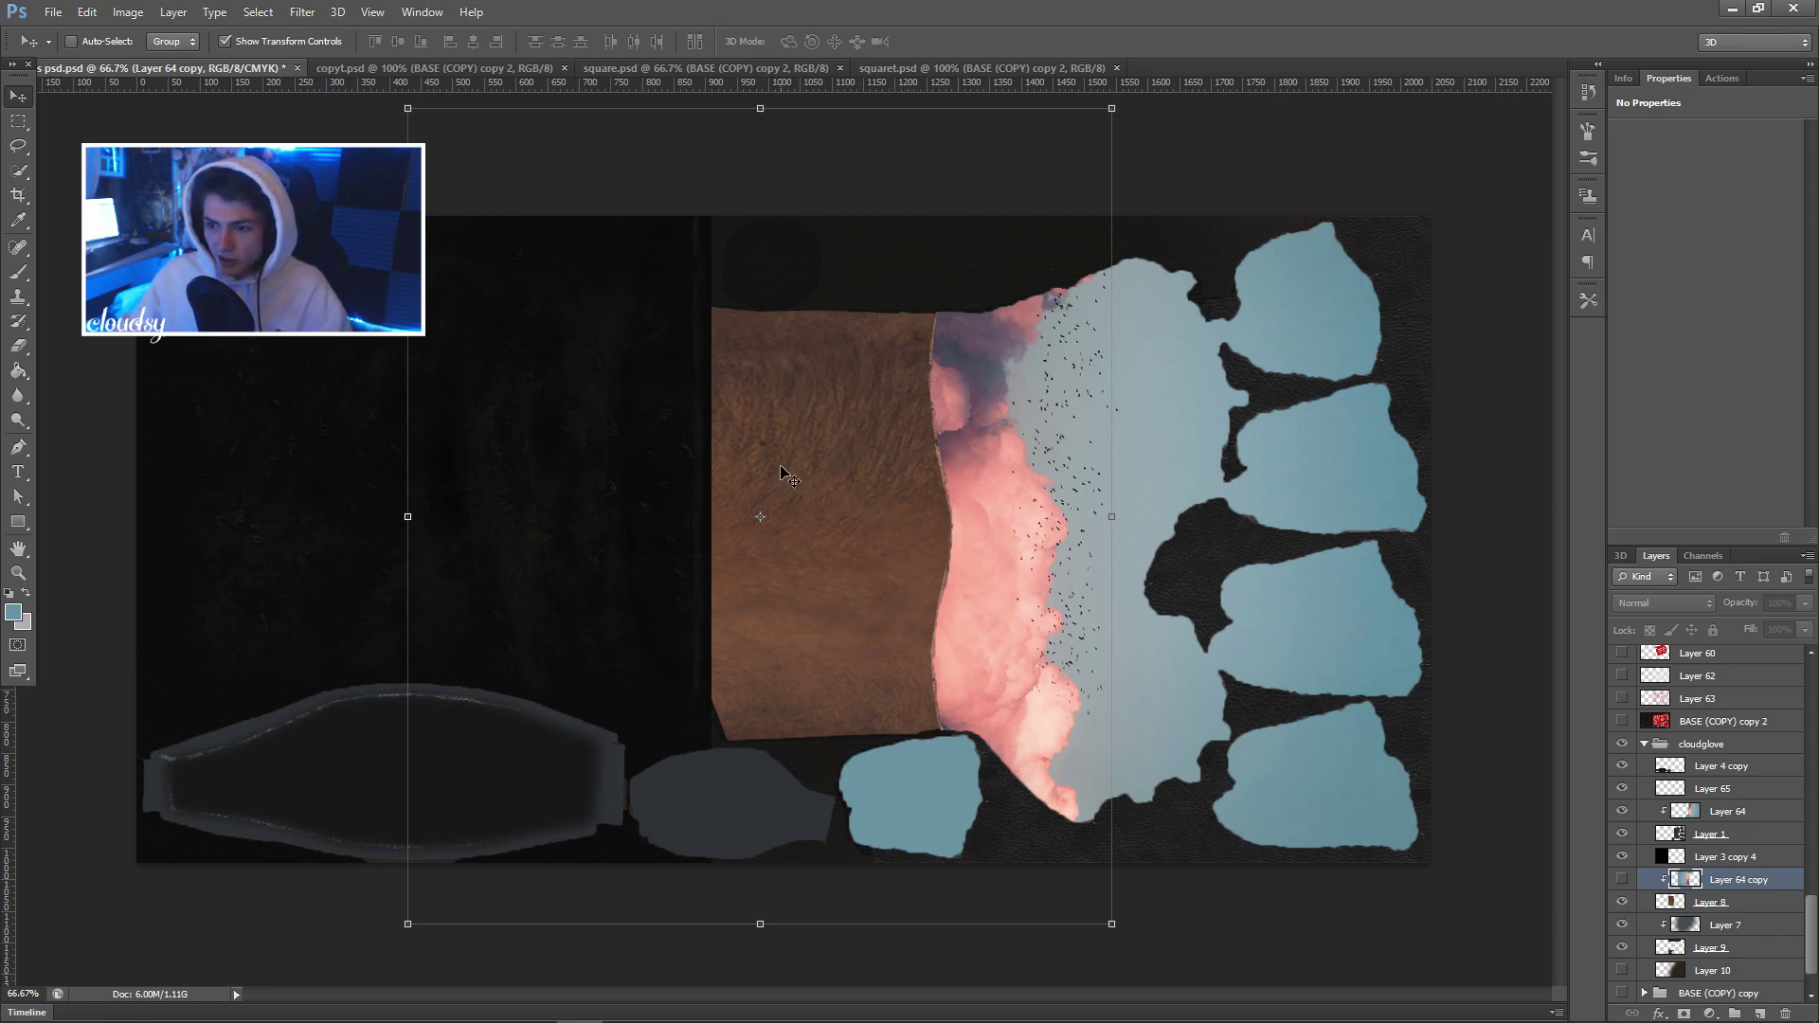
pyautogui.press('m')
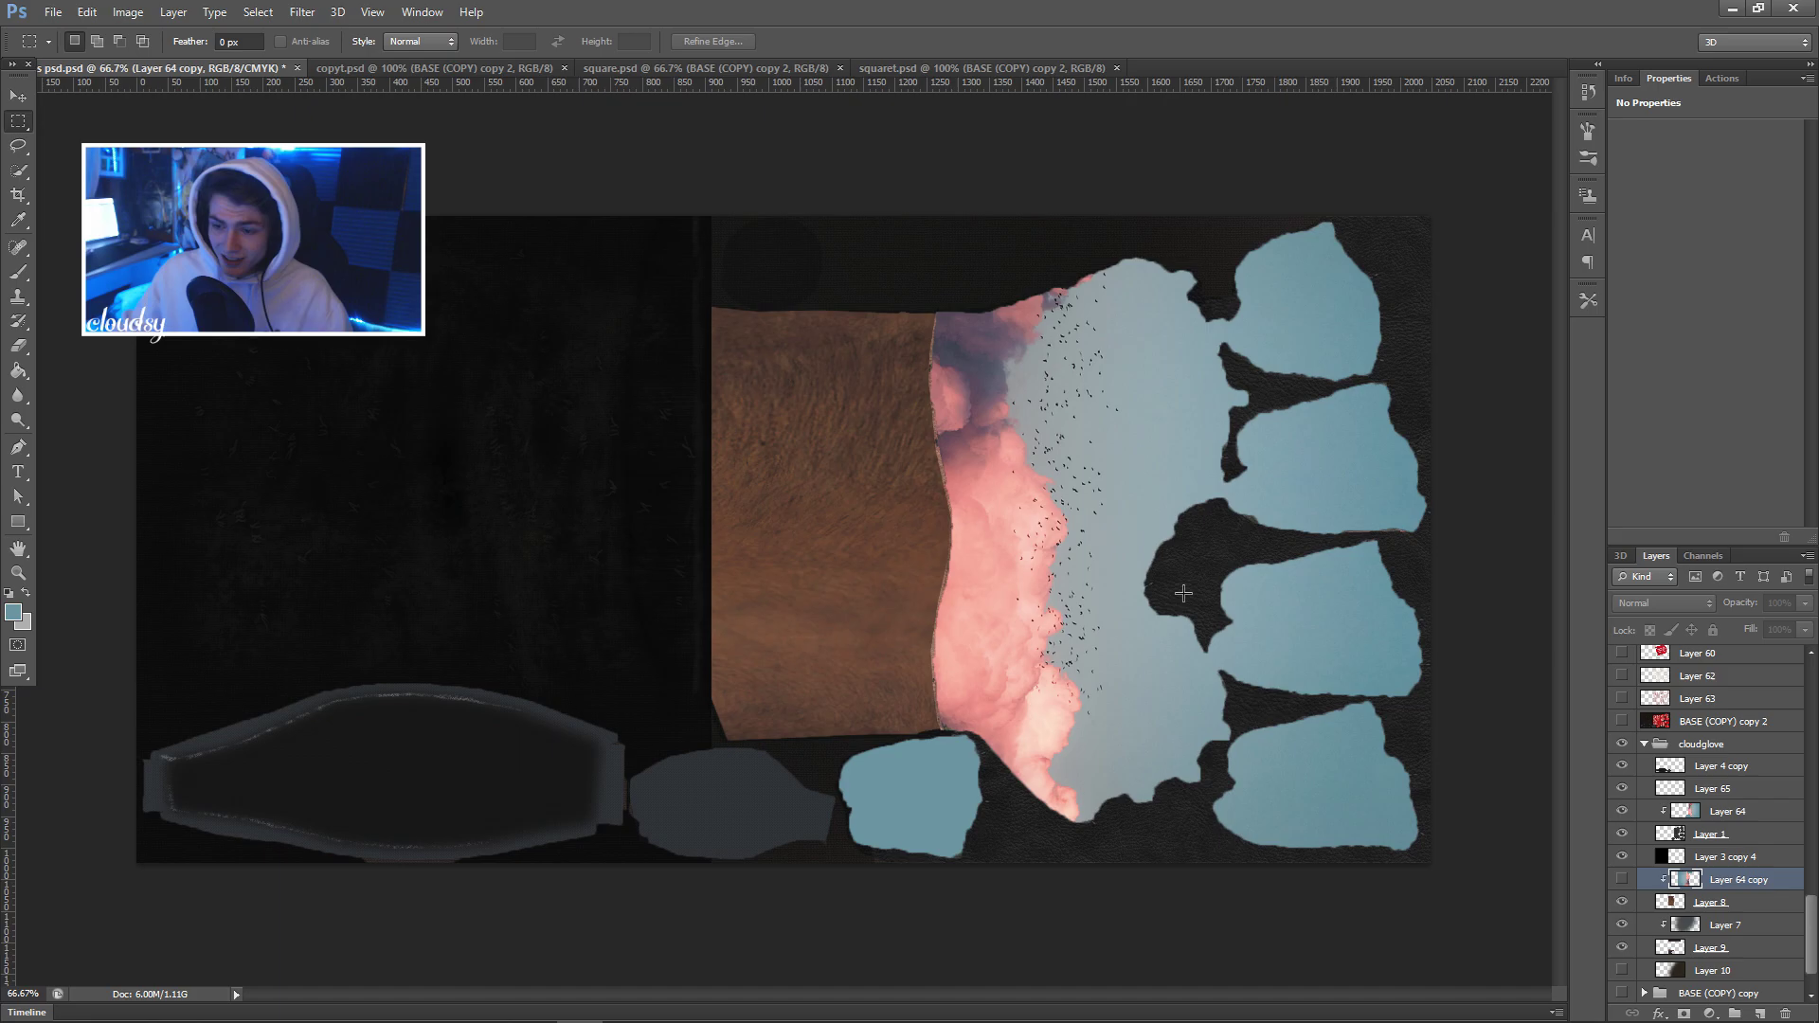
pyautogui.click(1621, 880)
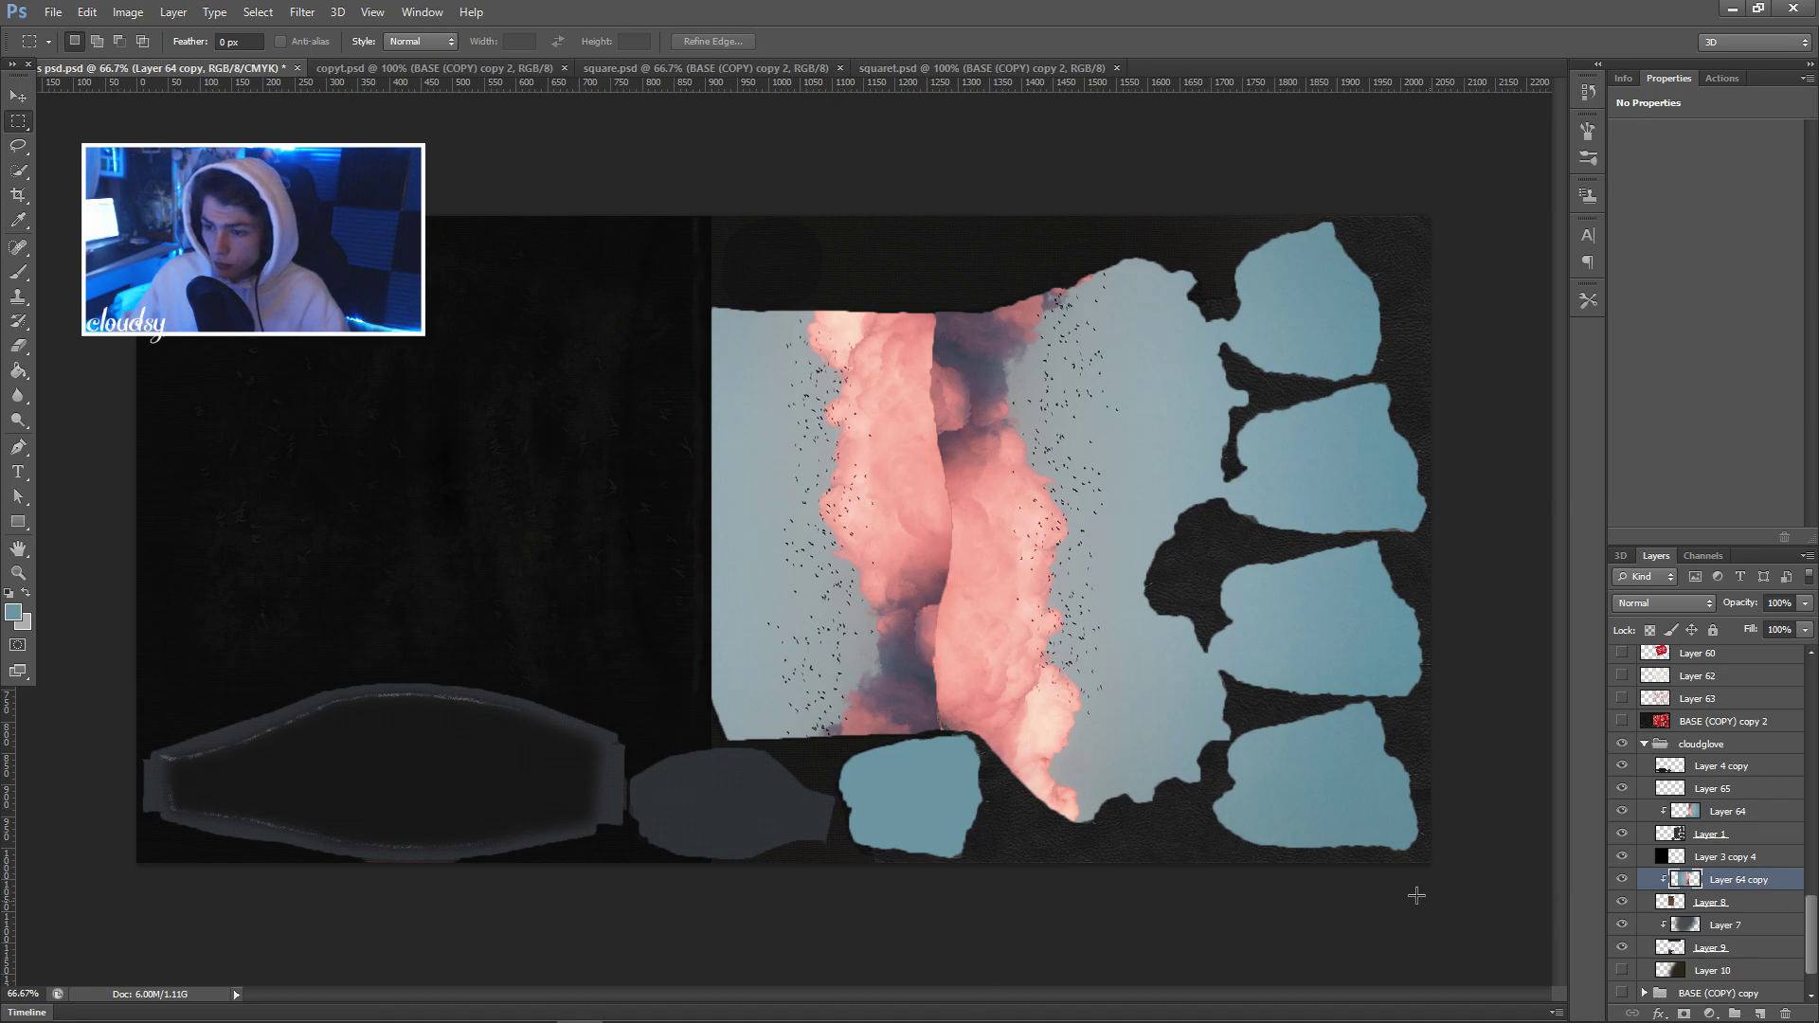
pyautogui.click(1623, 879)
pyautogui.click(1622, 880)
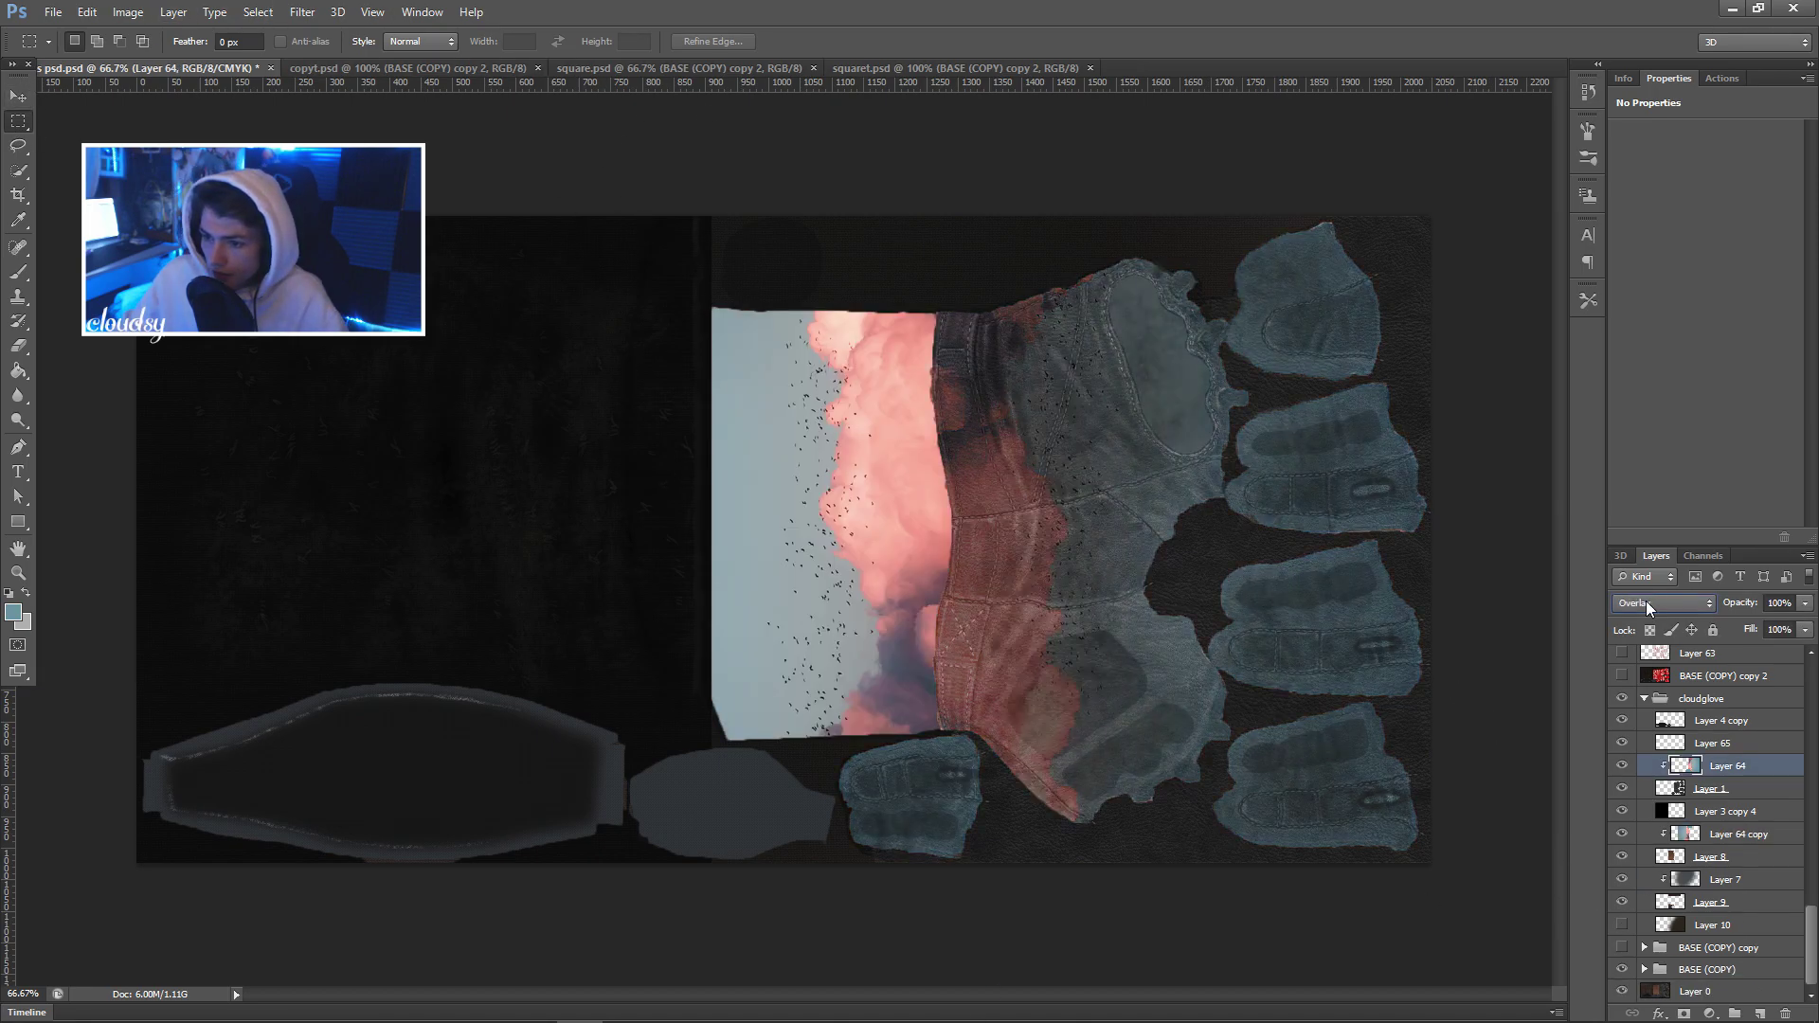
# Set the blend mode of Layer 64, the clouds on the glove, to Screen.
pyautogui.scroll(3, 1646, 601)
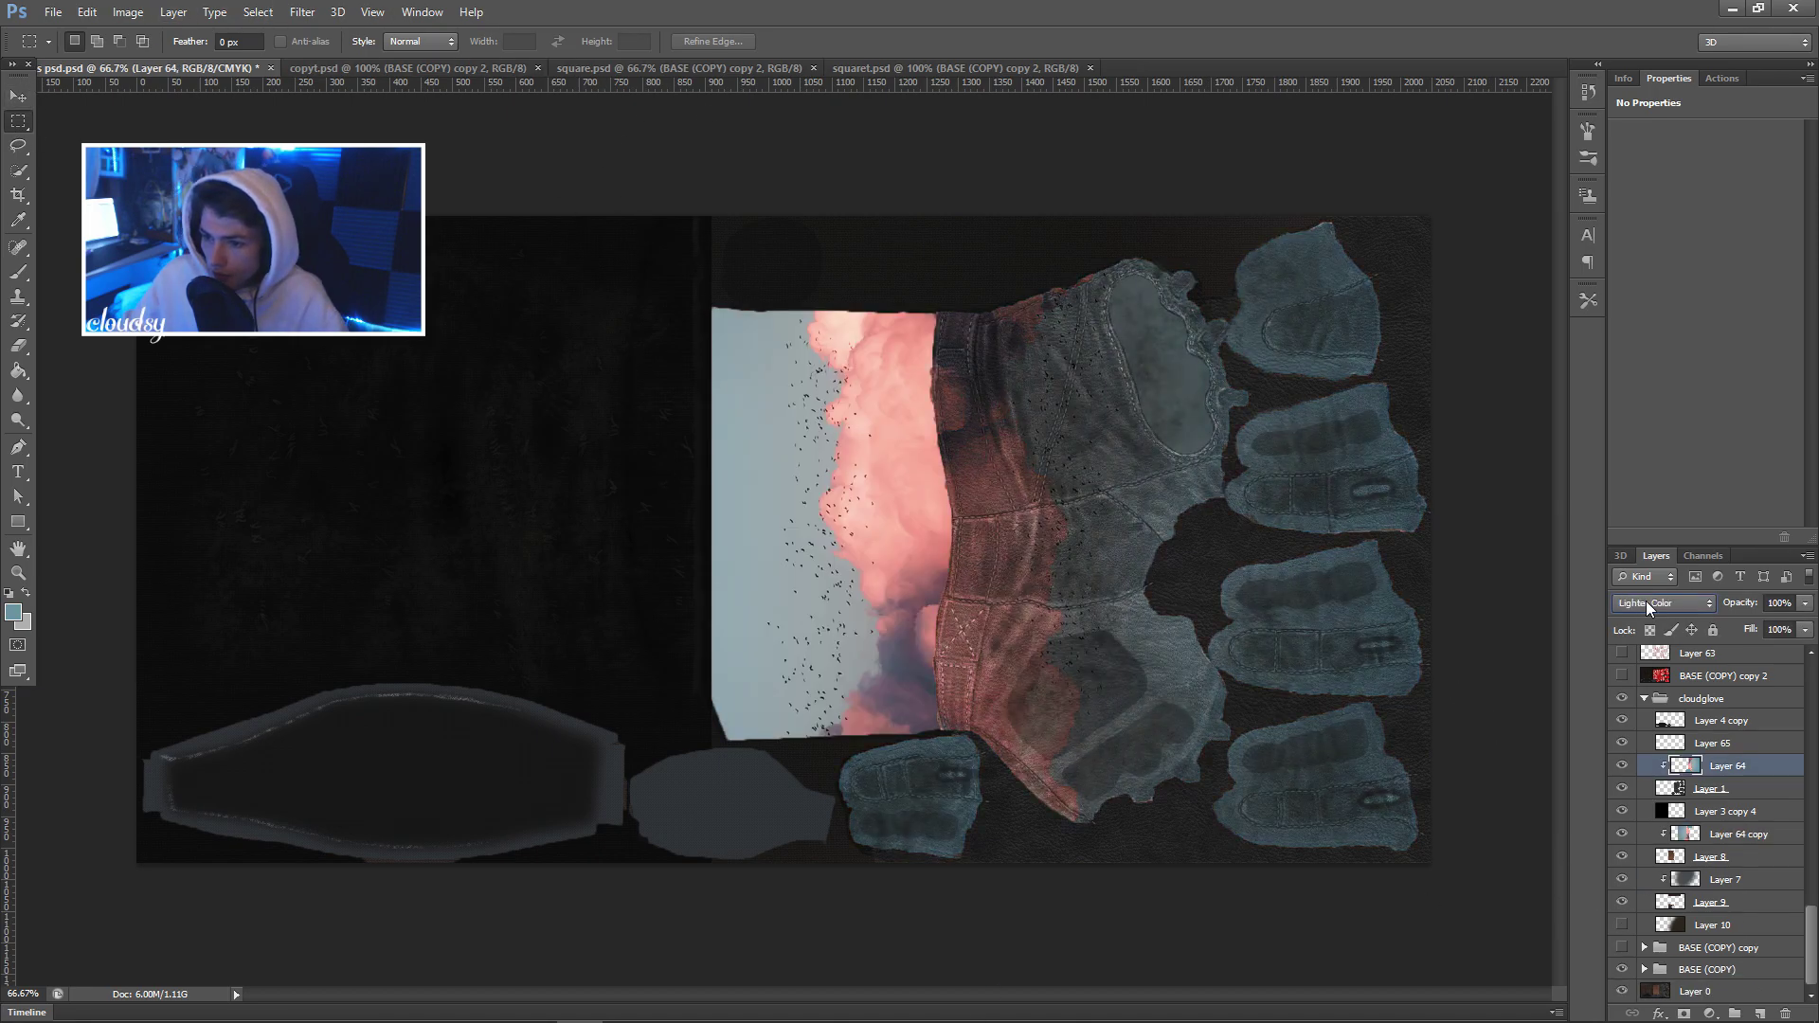
pyautogui.scroll(4, 1646, 600)
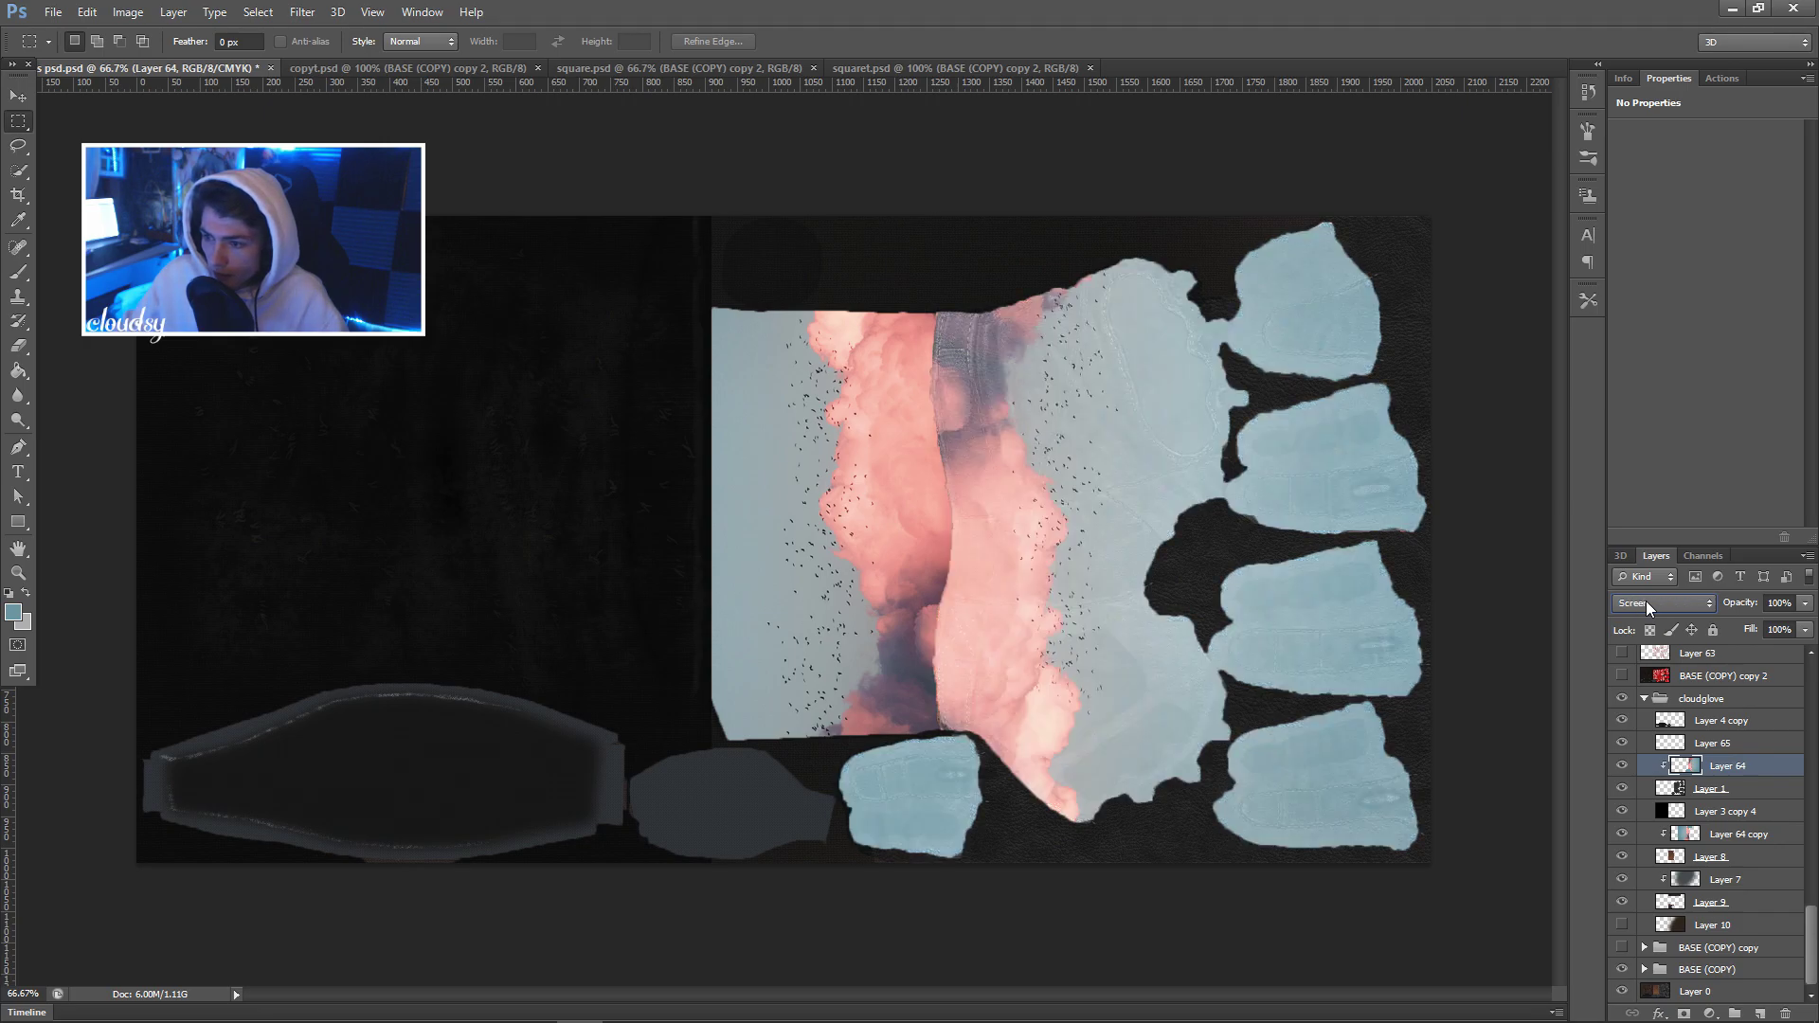
pyautogui.scroll(-4, 1646, 601)
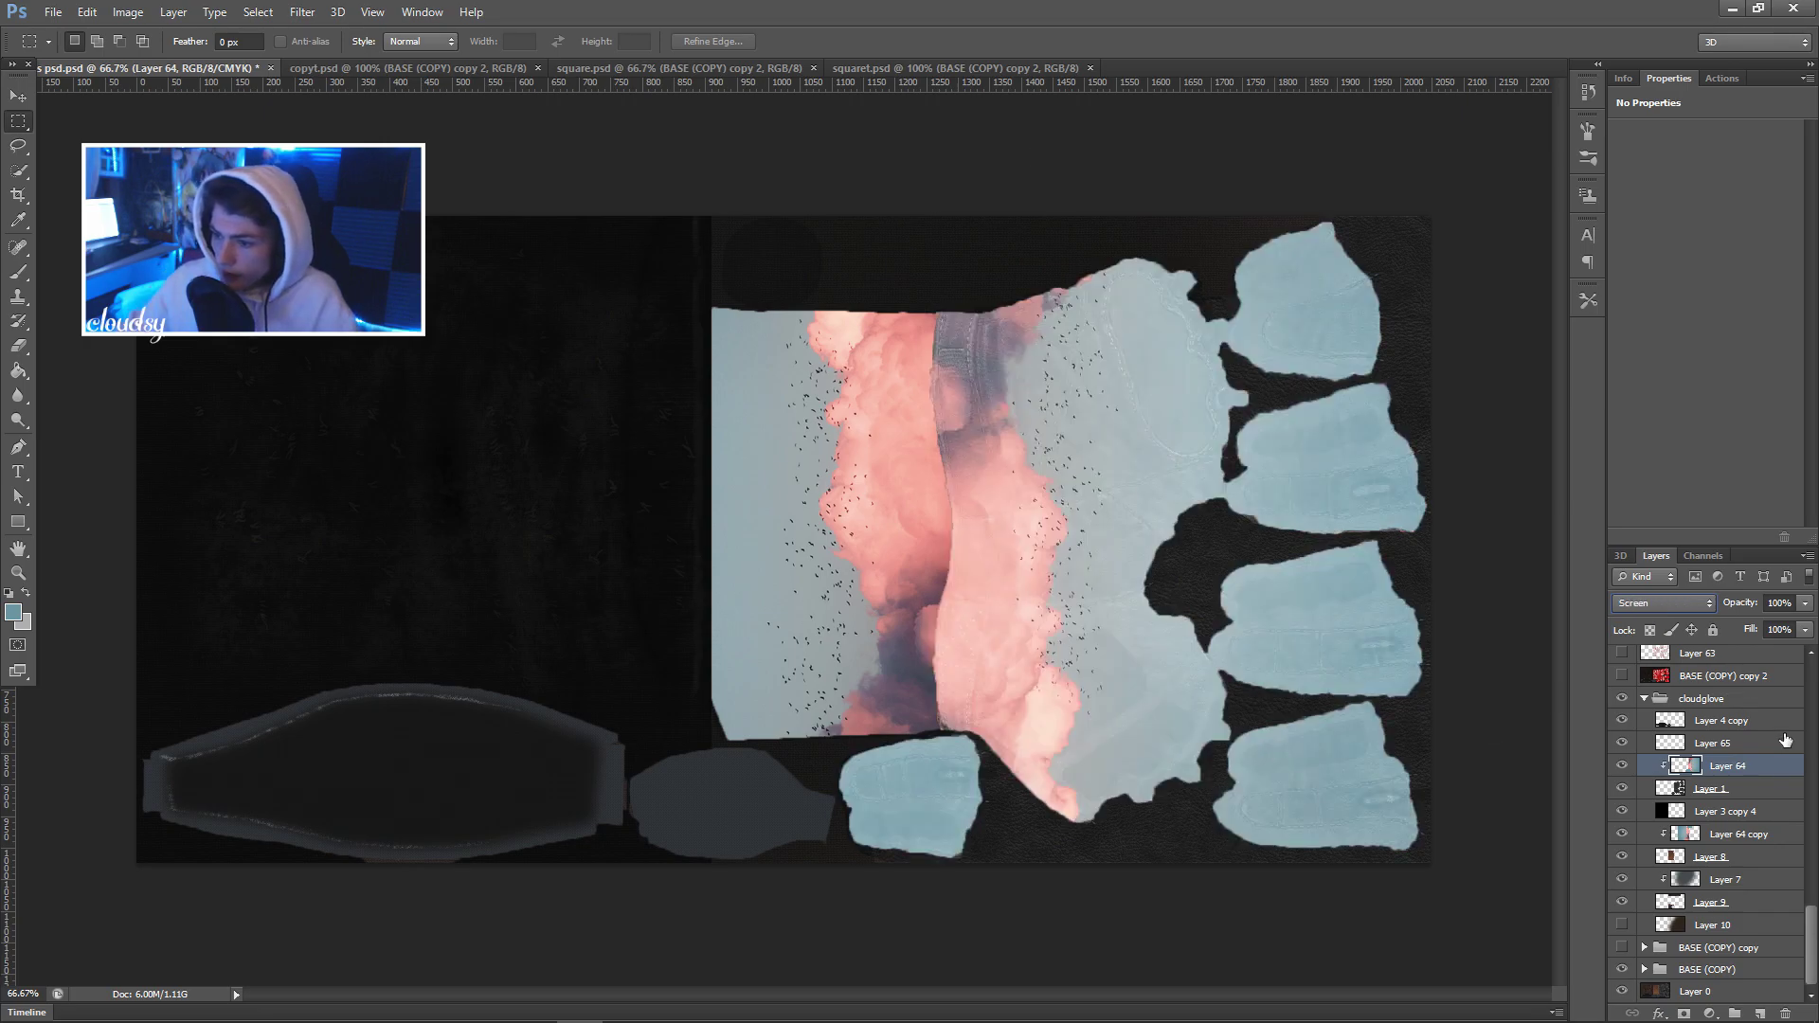
# Duplicate the cloudglove group, hide the original and merge the duplicate group into a single layer.
pyautogui.click(1645, 698)
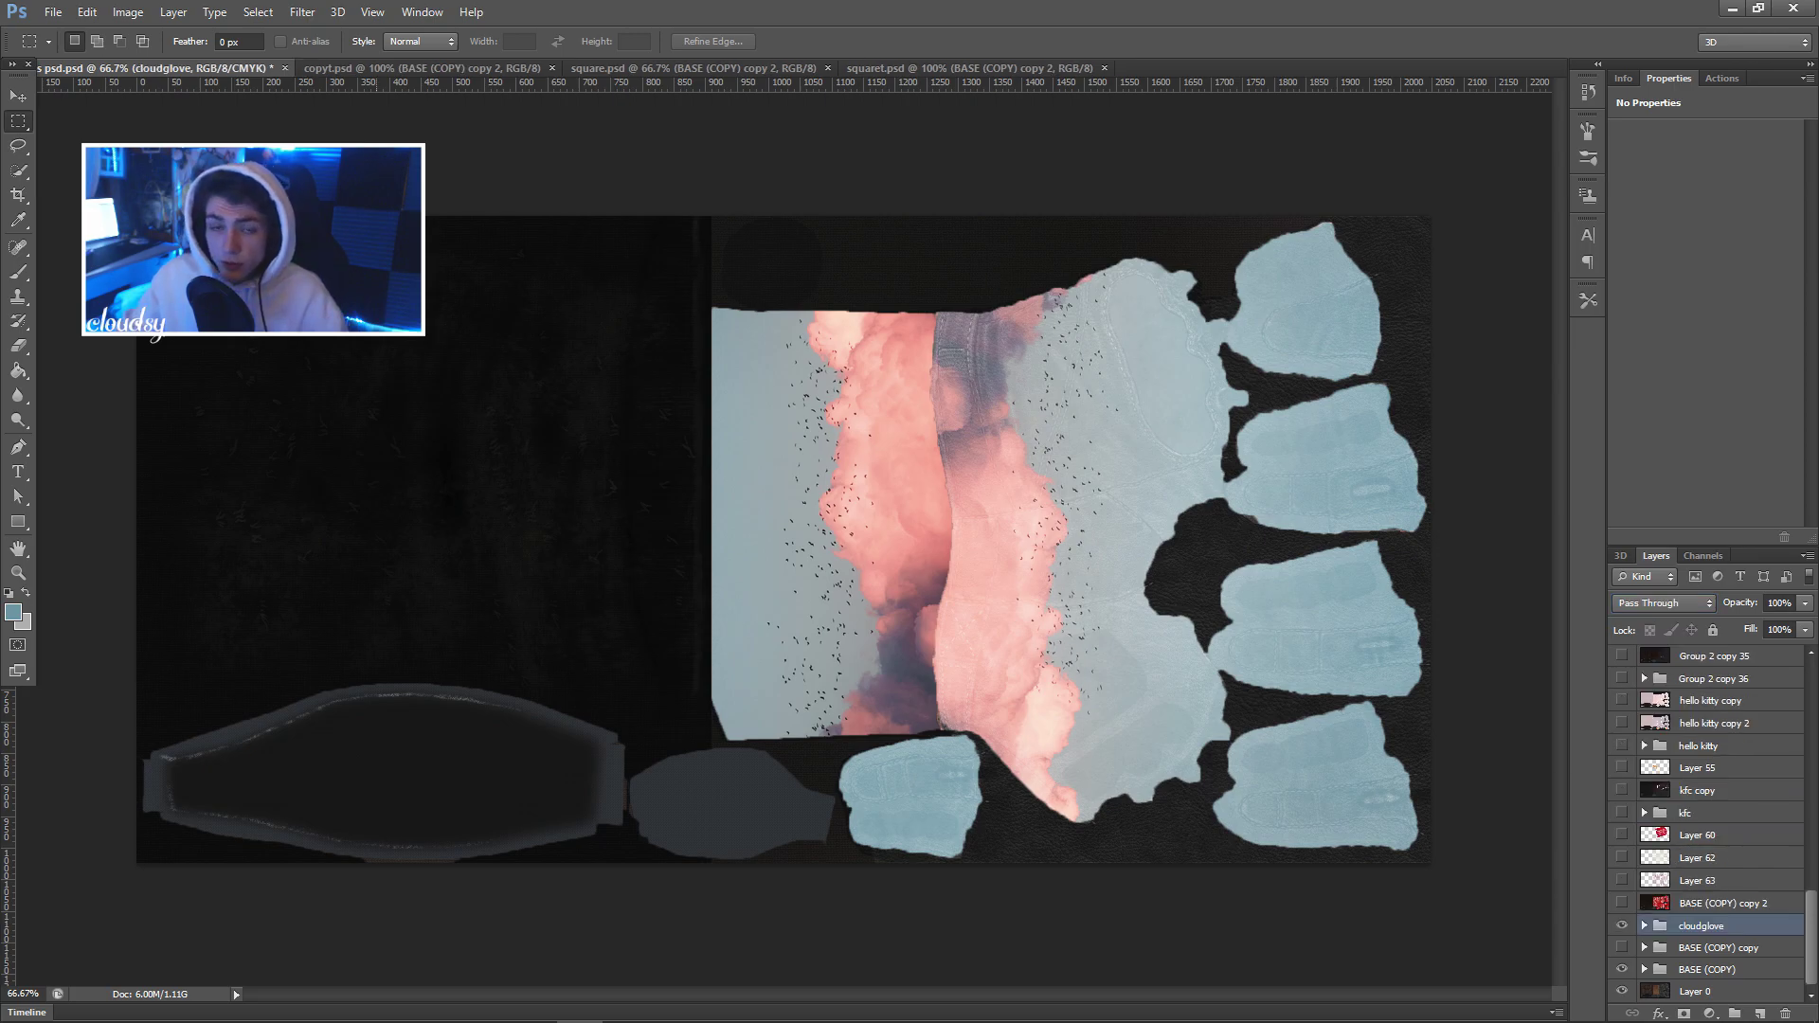
pyautogui.hotkey('ctrl', 'j')
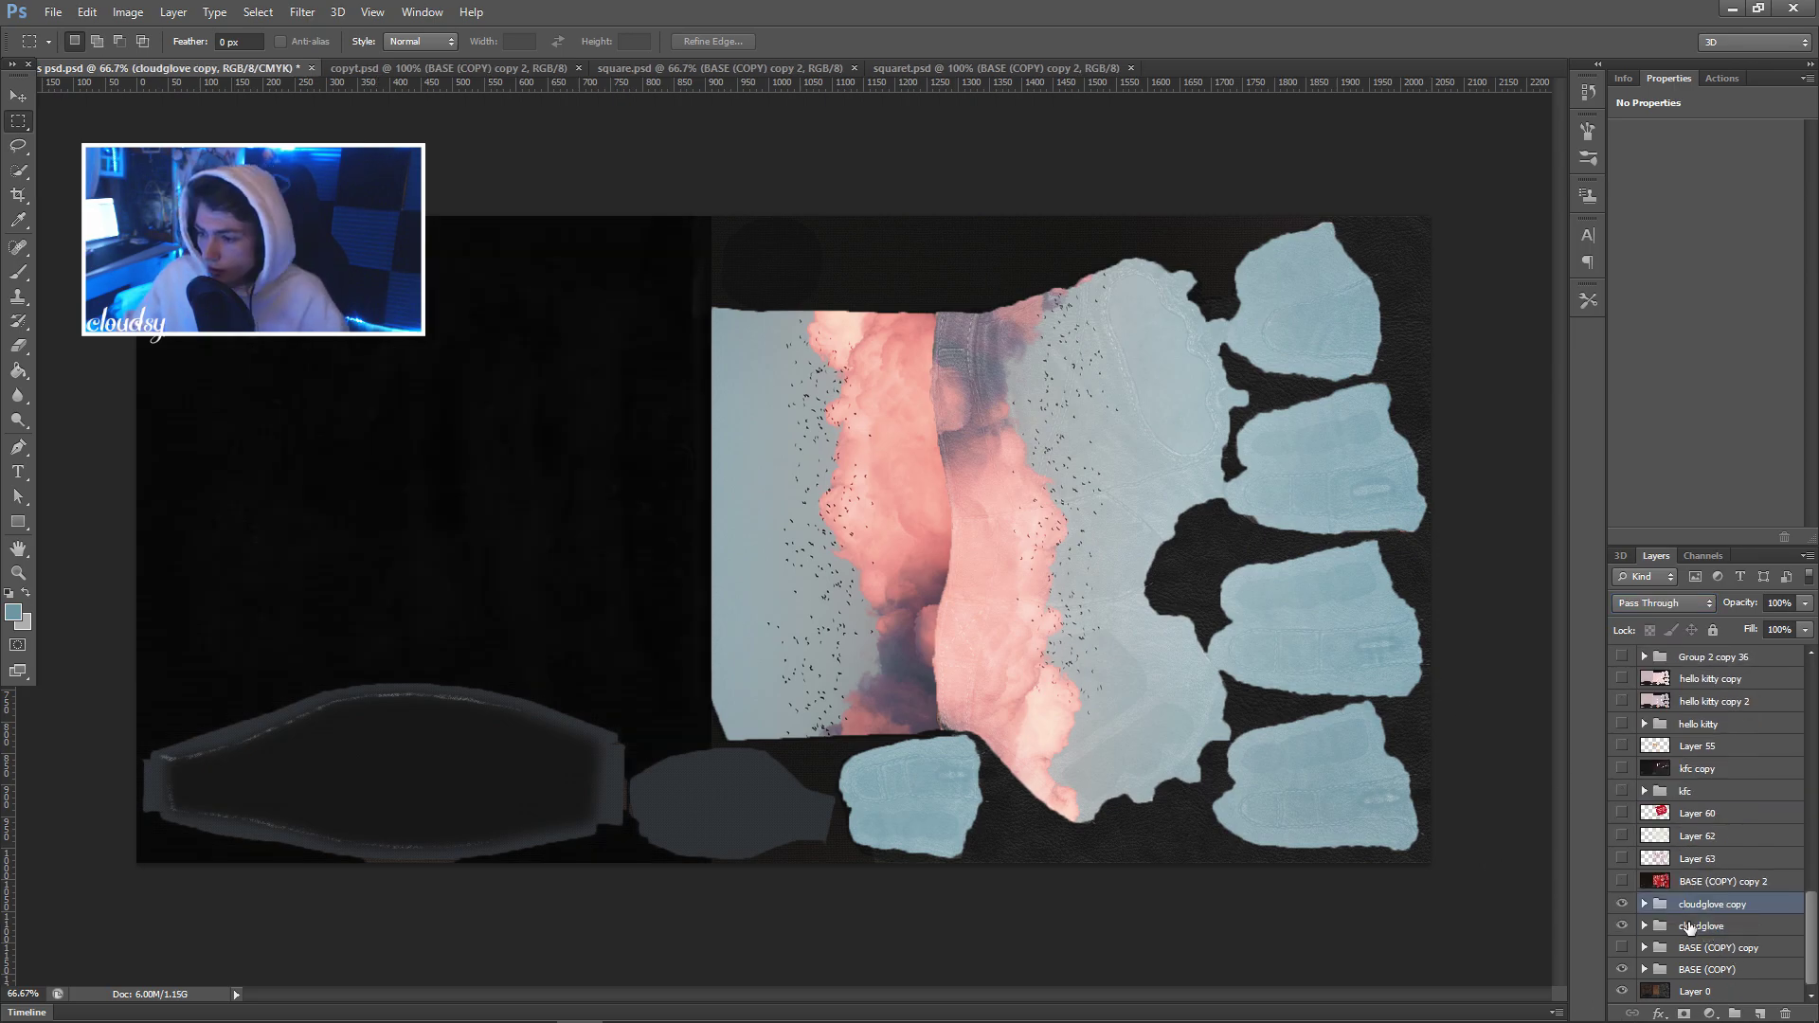
pyautogui.click(1622, 926)
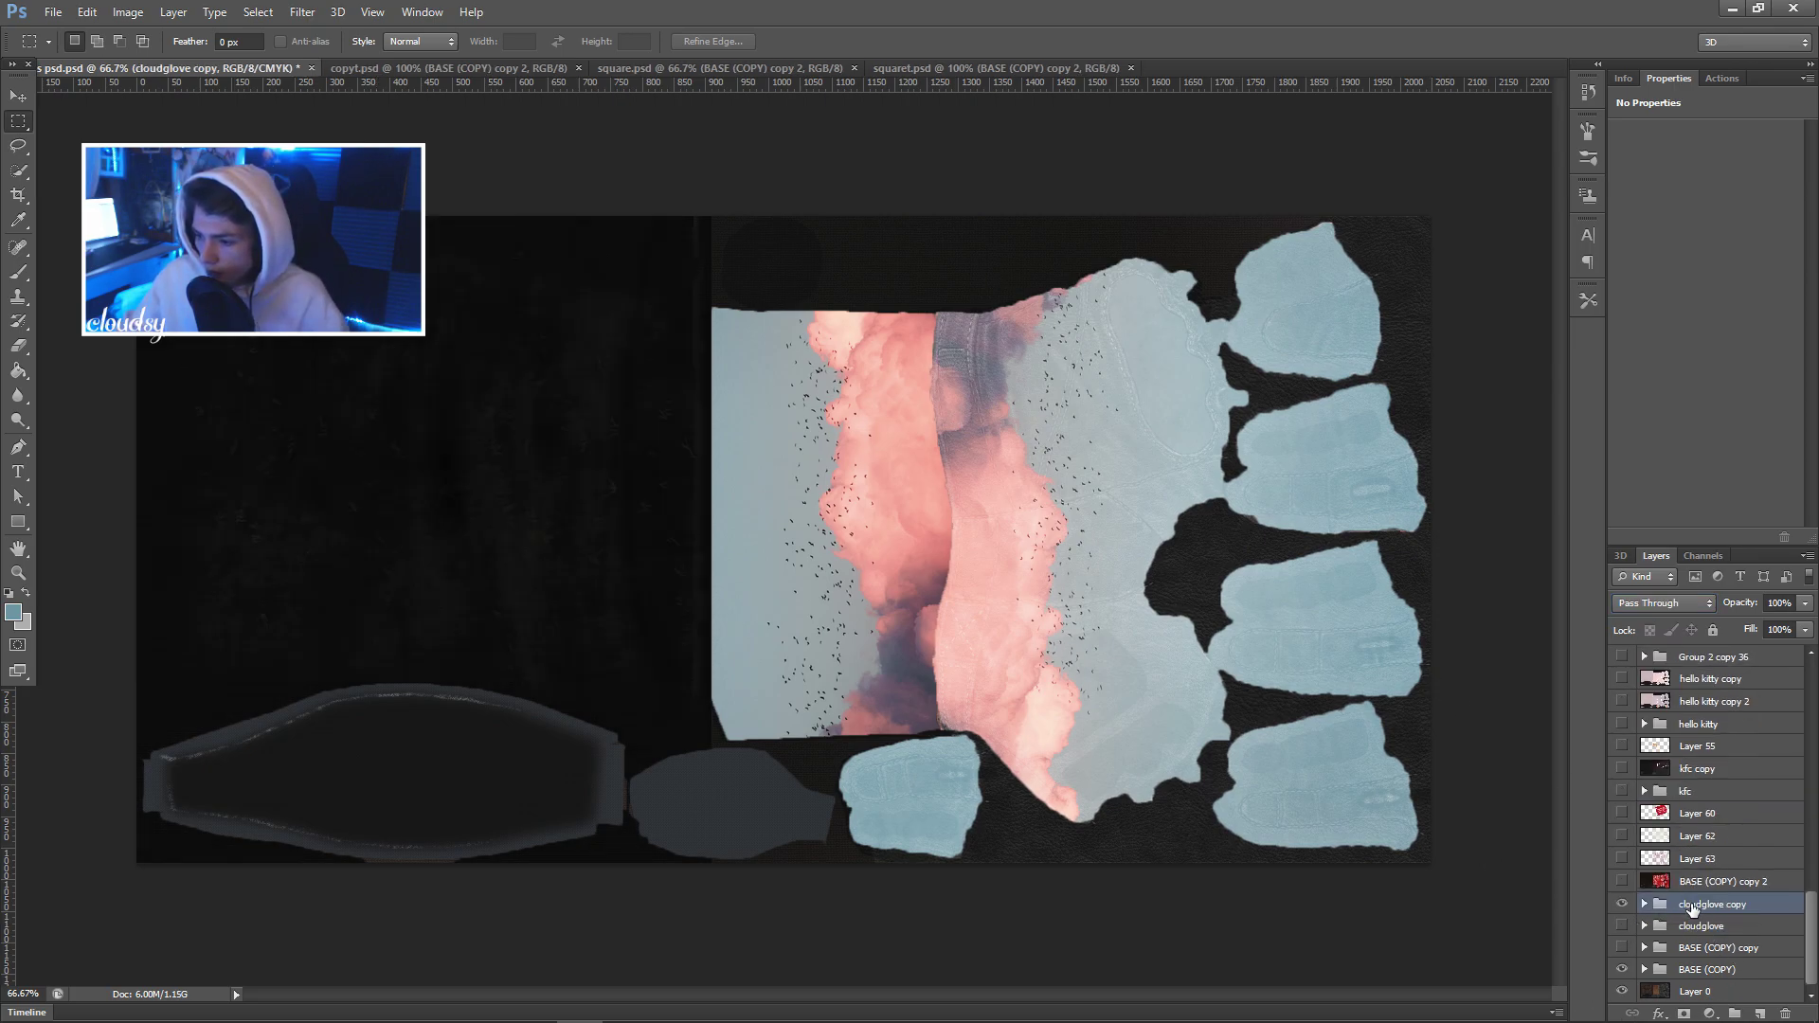
pyautogui.rightClick(1693, 907)
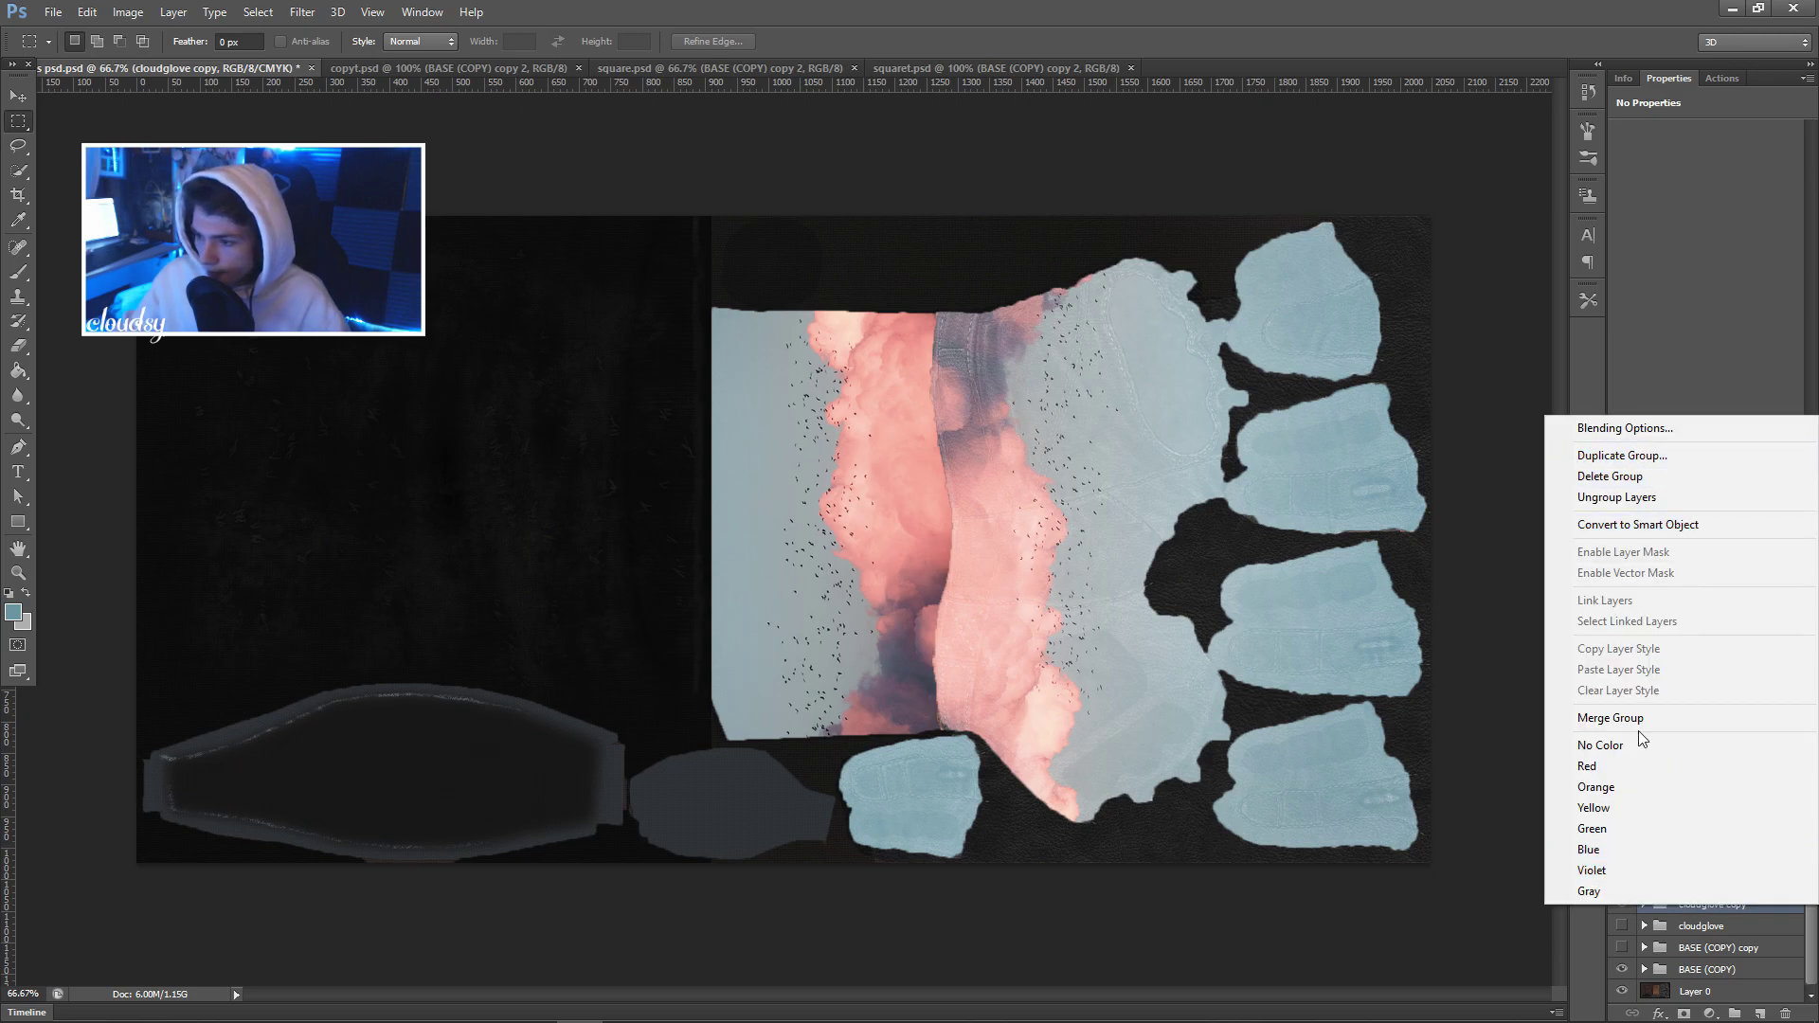
pyautogui.click(1637, 723)
pyautogui.click(1698, 991)
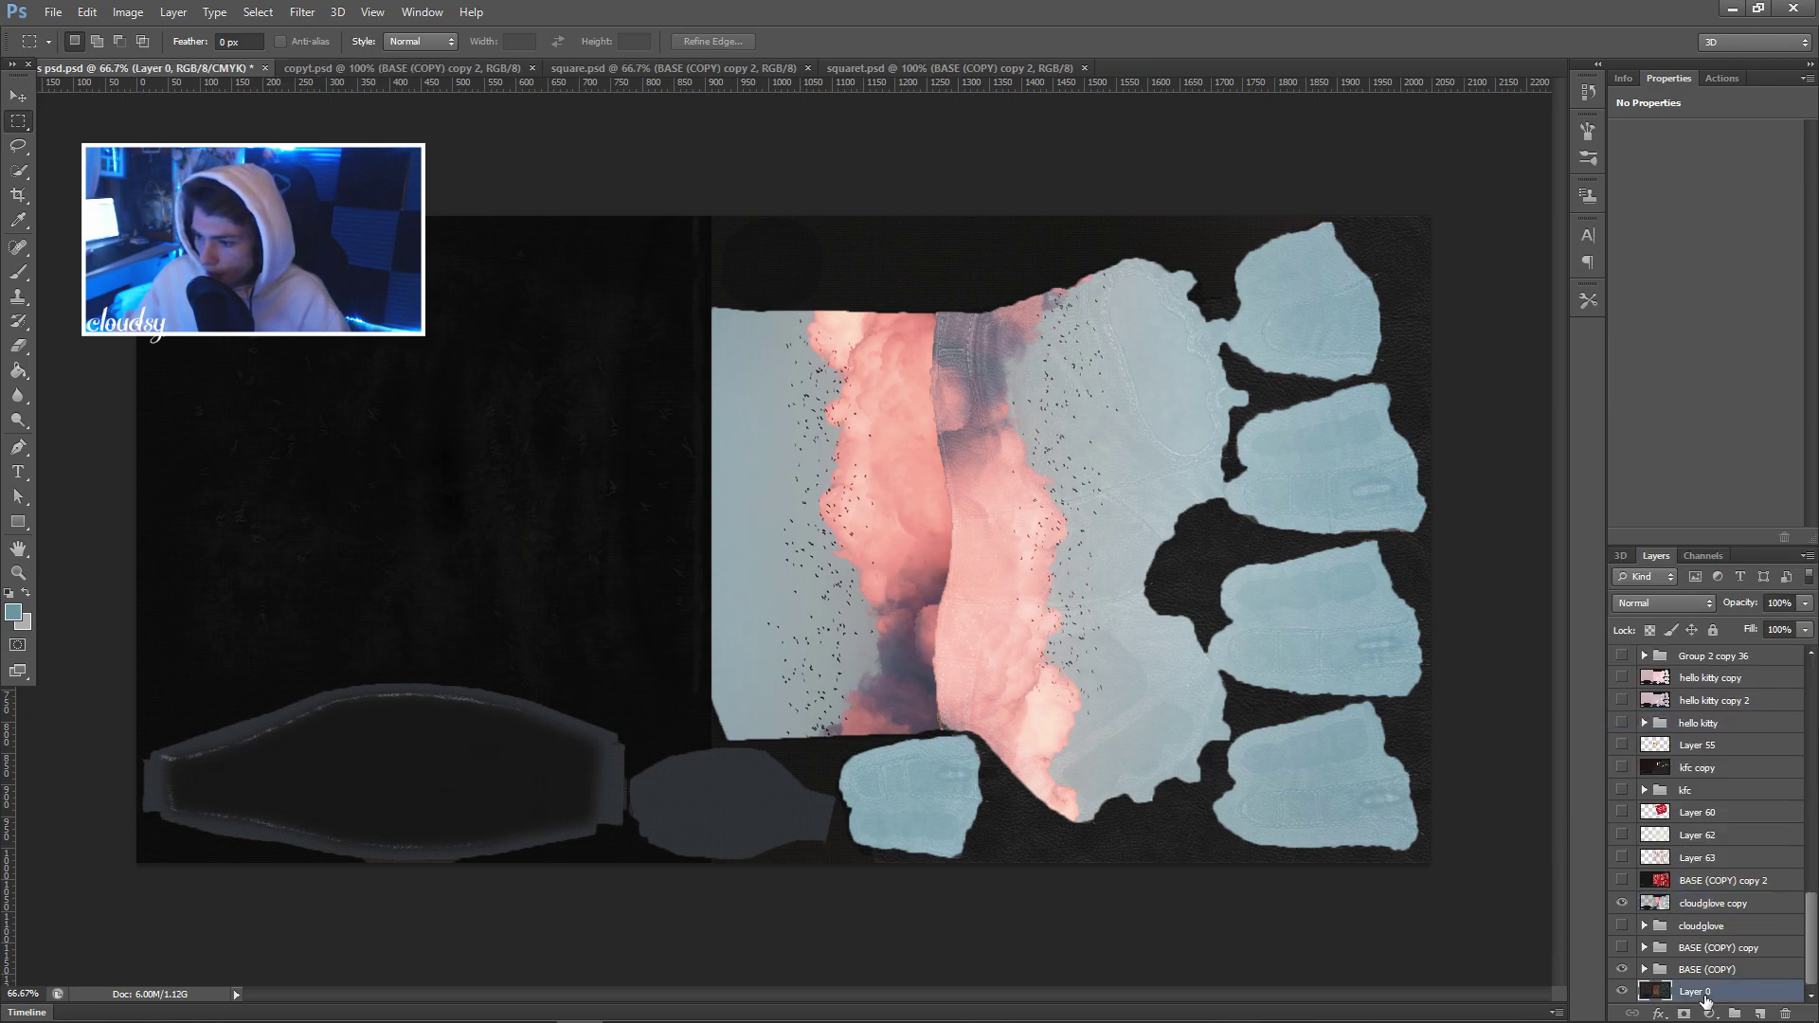
# Duplicate Layer 0, place the duplicate directly beneath the cloudglove copy layer and merge the two into one layer.
pyautogui.hotkey('ctrl', 'j')
pyautogui.scroll(-1, 1710, 985)
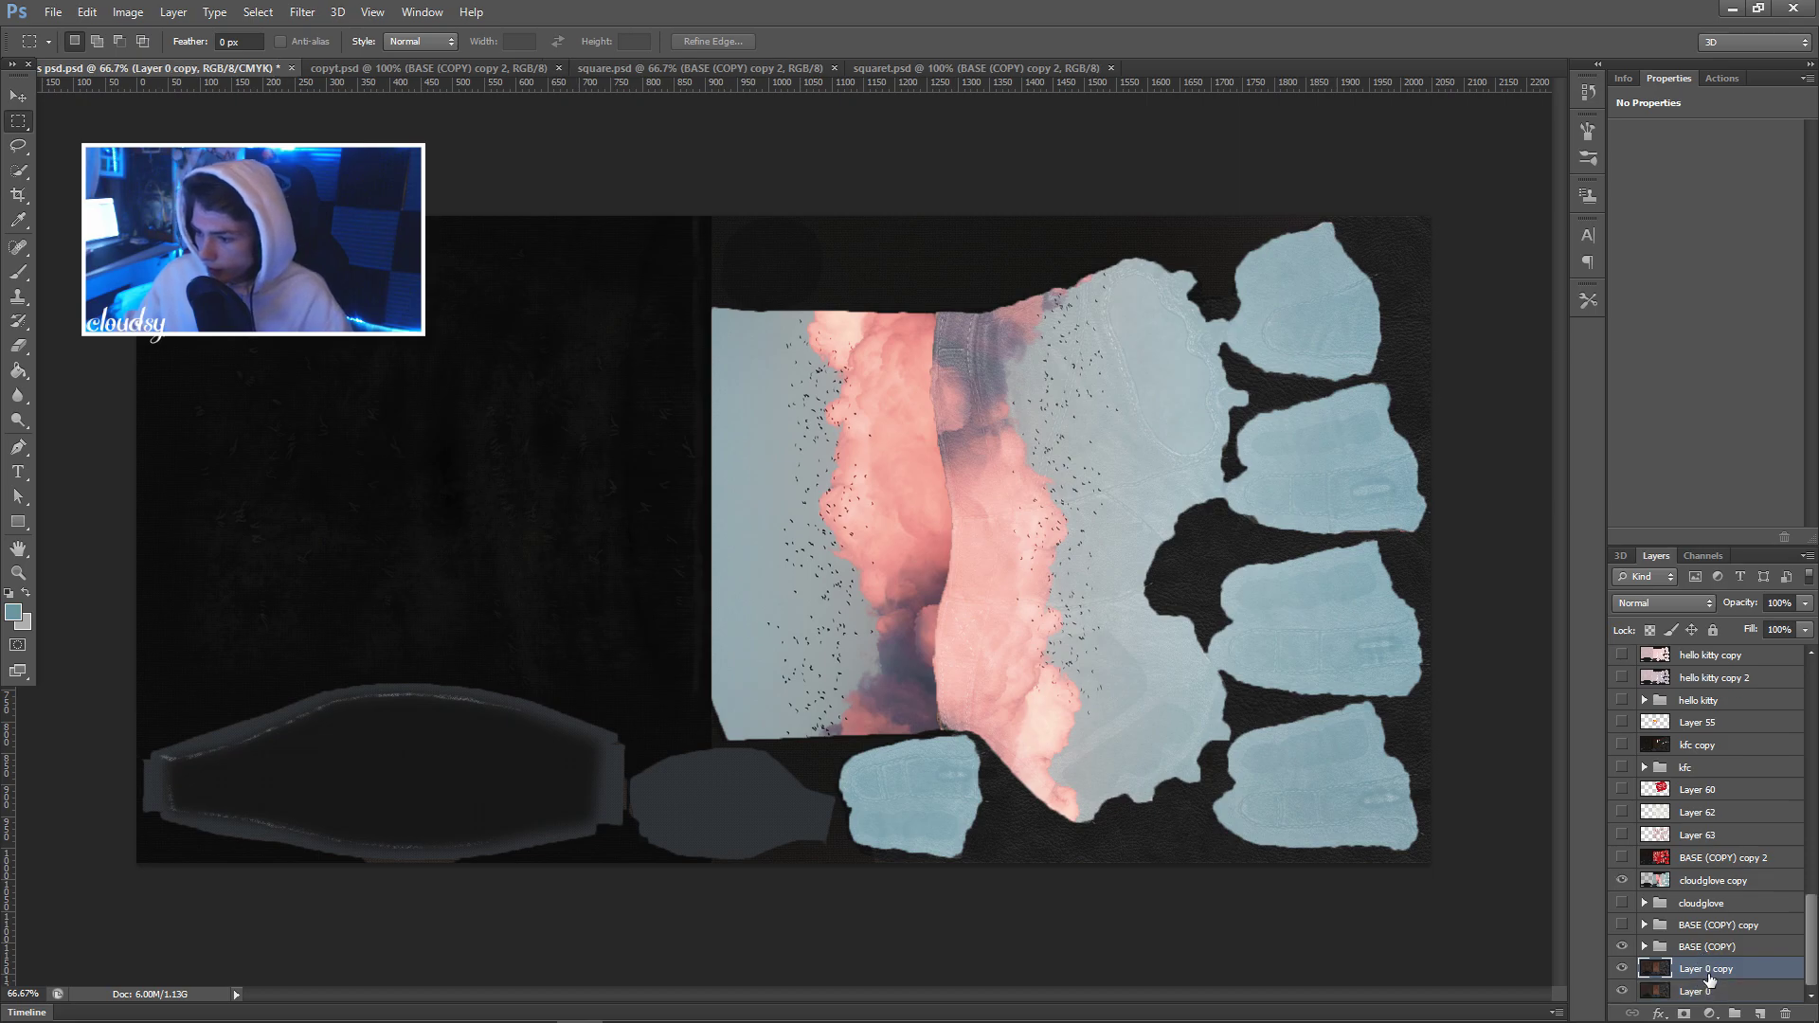
pyautogui.moveTo(1709, 976); pyautogui.dragTo(1705, 893)
pyautogui.keyDown('ctrl'); pyautogui.click(1705, 881); pyautogui.keyUp('ctrl')
pyautogui.rightClick(1706, 879)
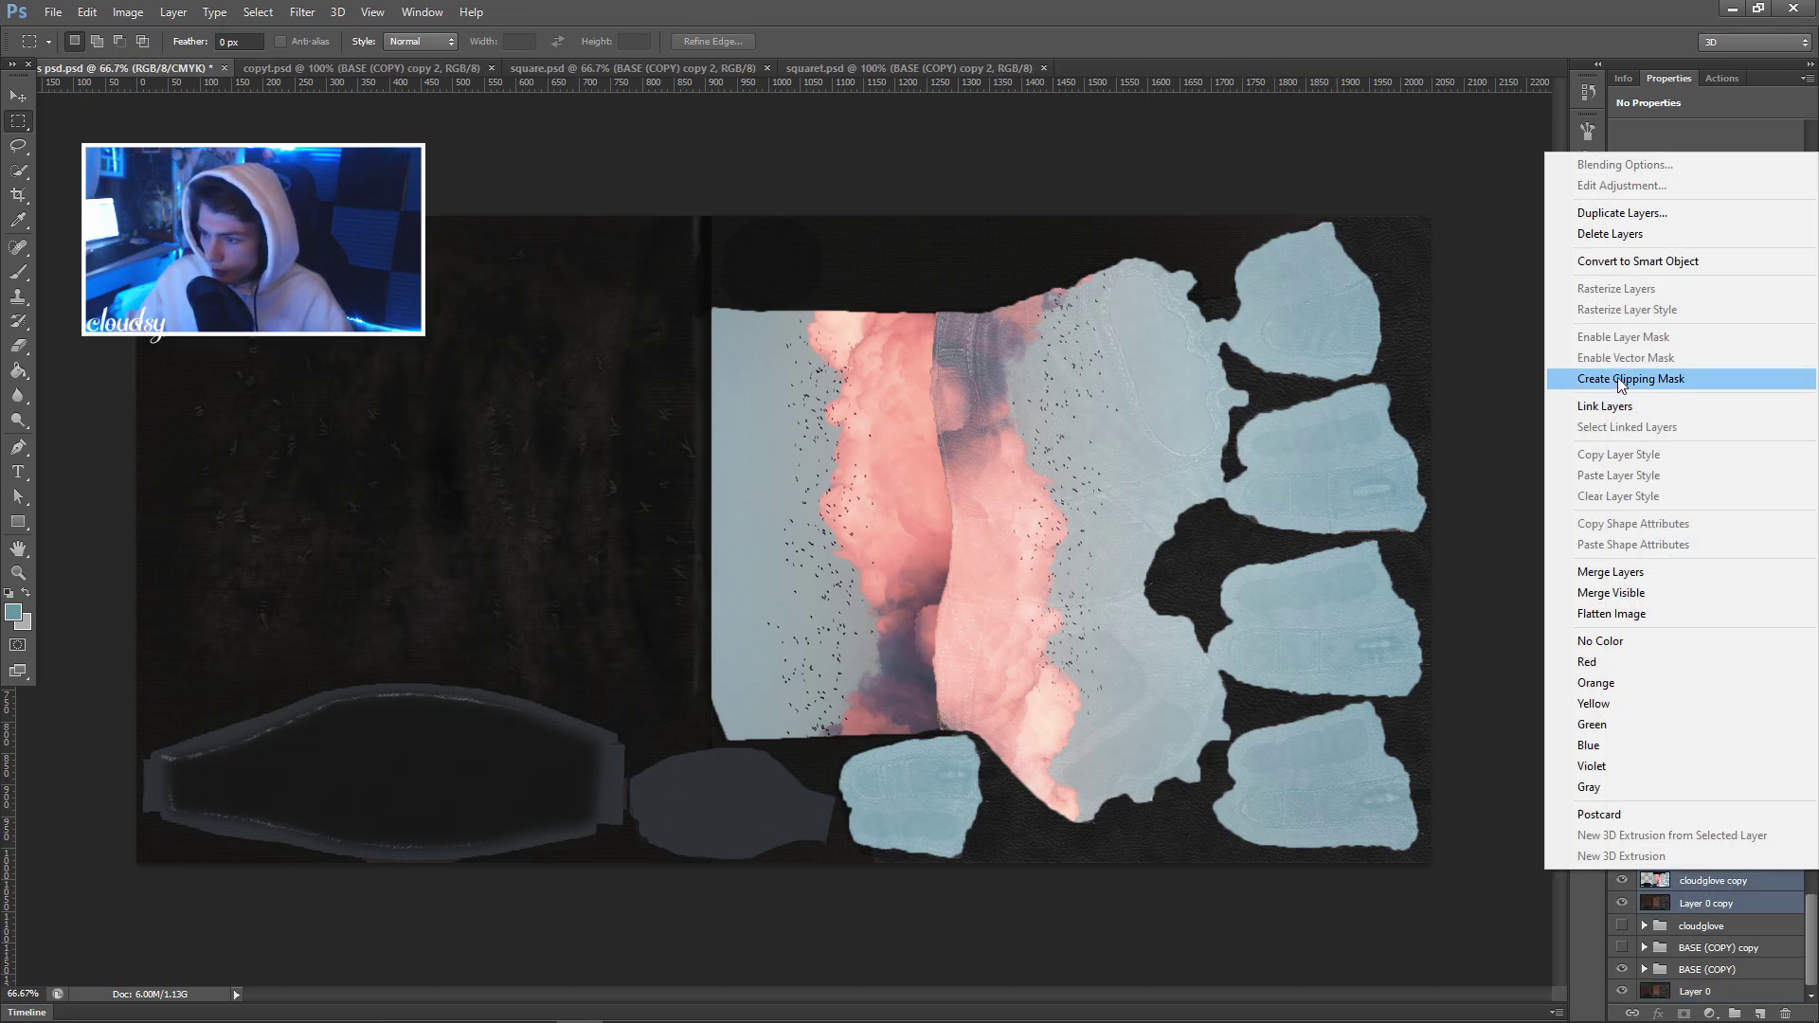
pyautogui.click(1641, 593)
# Compare the canvas with and without the merged cloudglove copy layer, leaving the layer visible.
pyautogui.click(1622, 905)
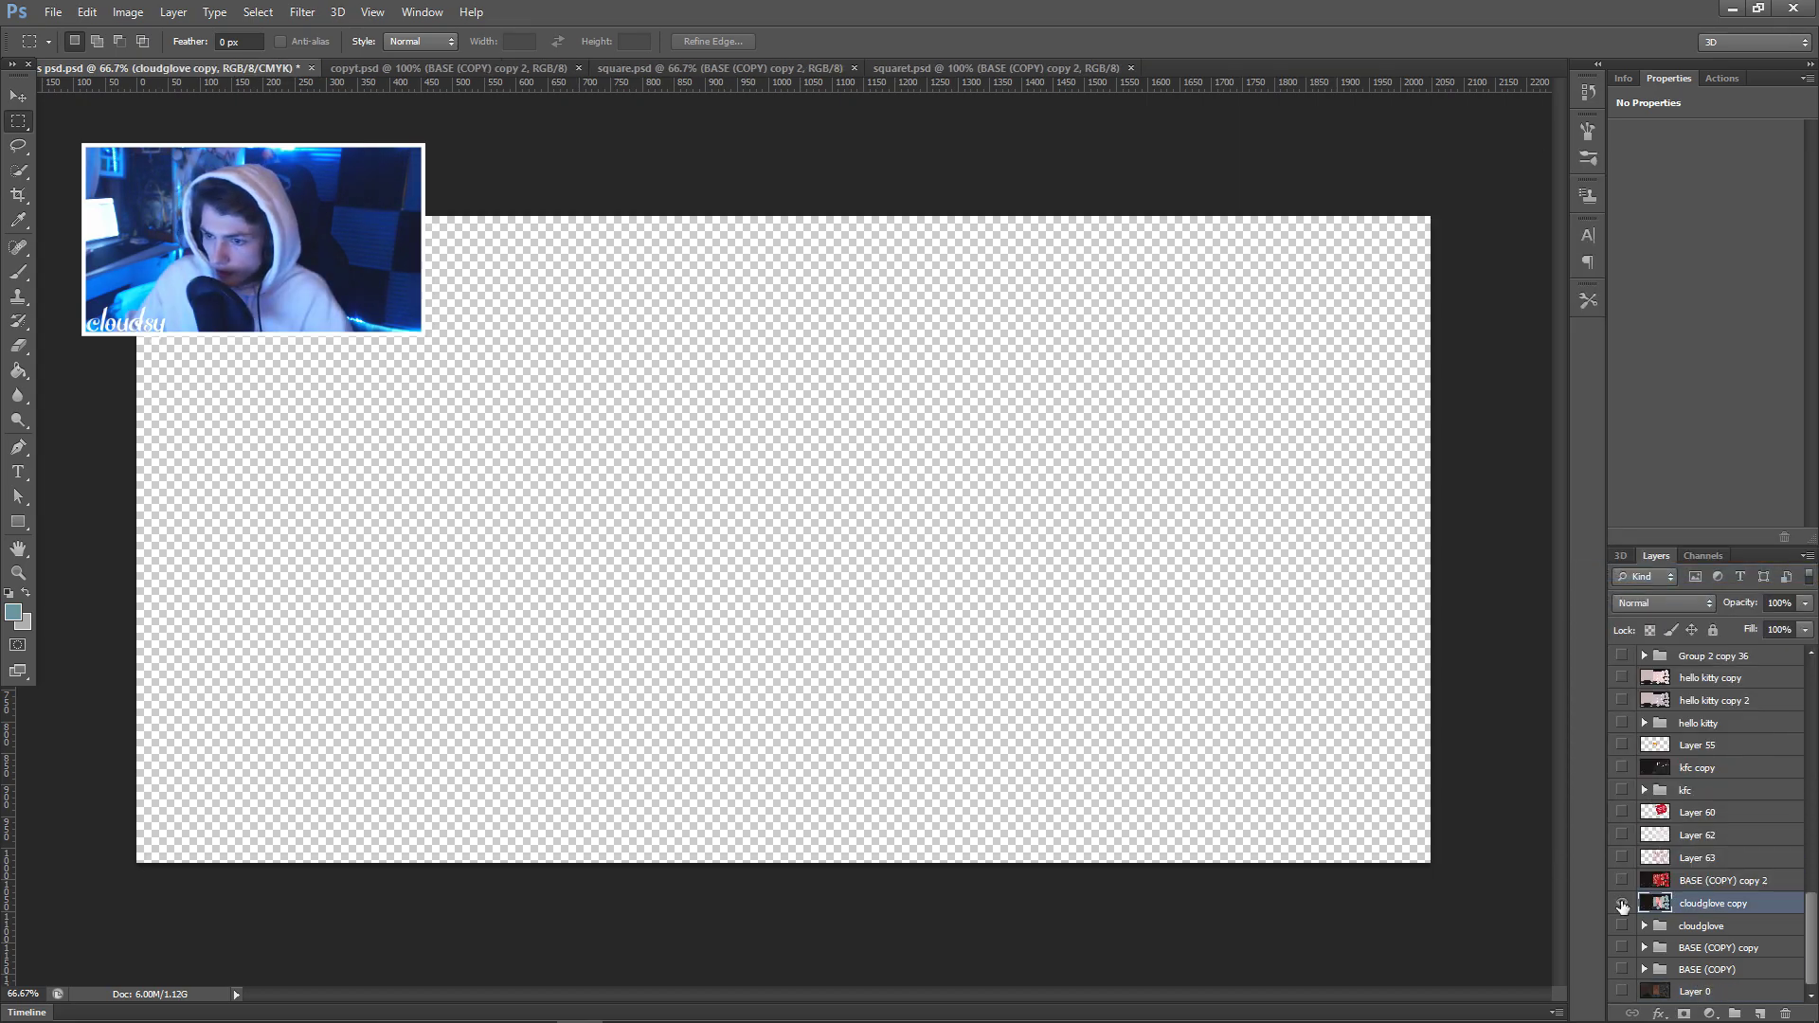
pyautogui.click(1622, 904)
pyautogui.click(1622, 905)
pyautogui.click(1622, 905)
# Duplicate the merged cloudglove copy layer into the copyt.psd, square.psd and squaret.psd documents.
pyautogui.rightClick(1696, 903)
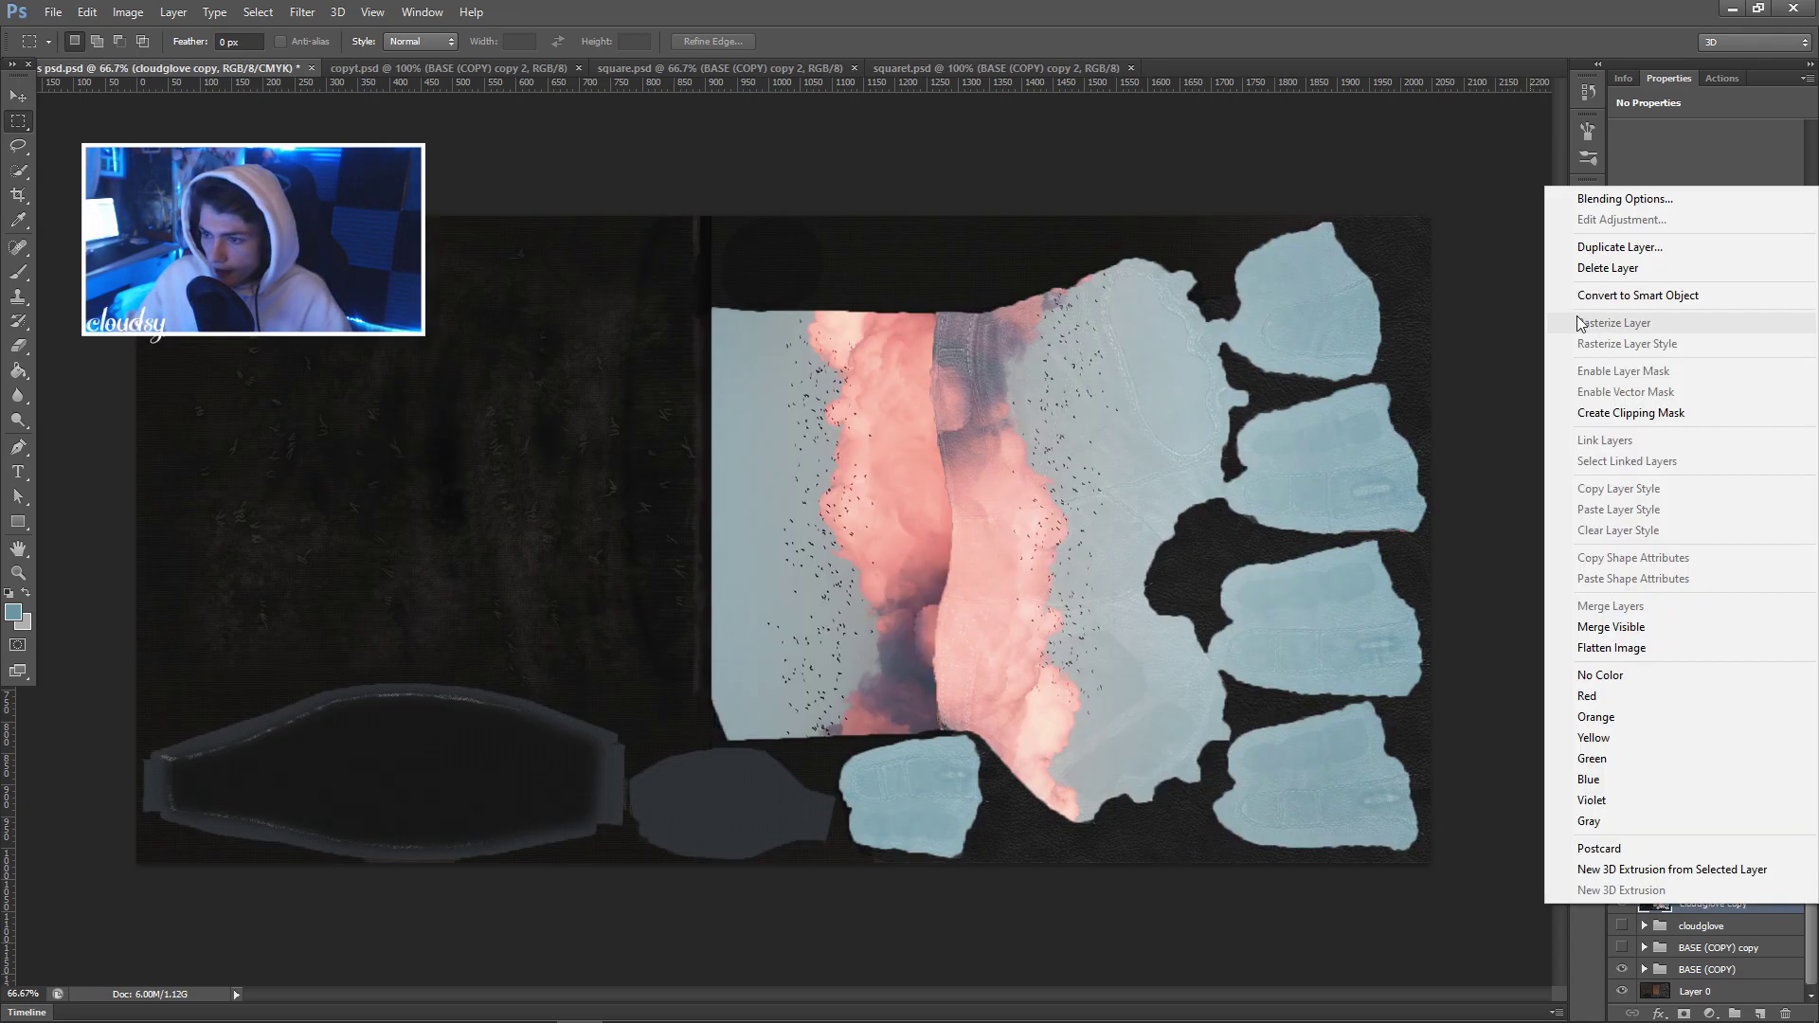
pyautogui.click(1602, 249)
pyautogui.click(885, 382)
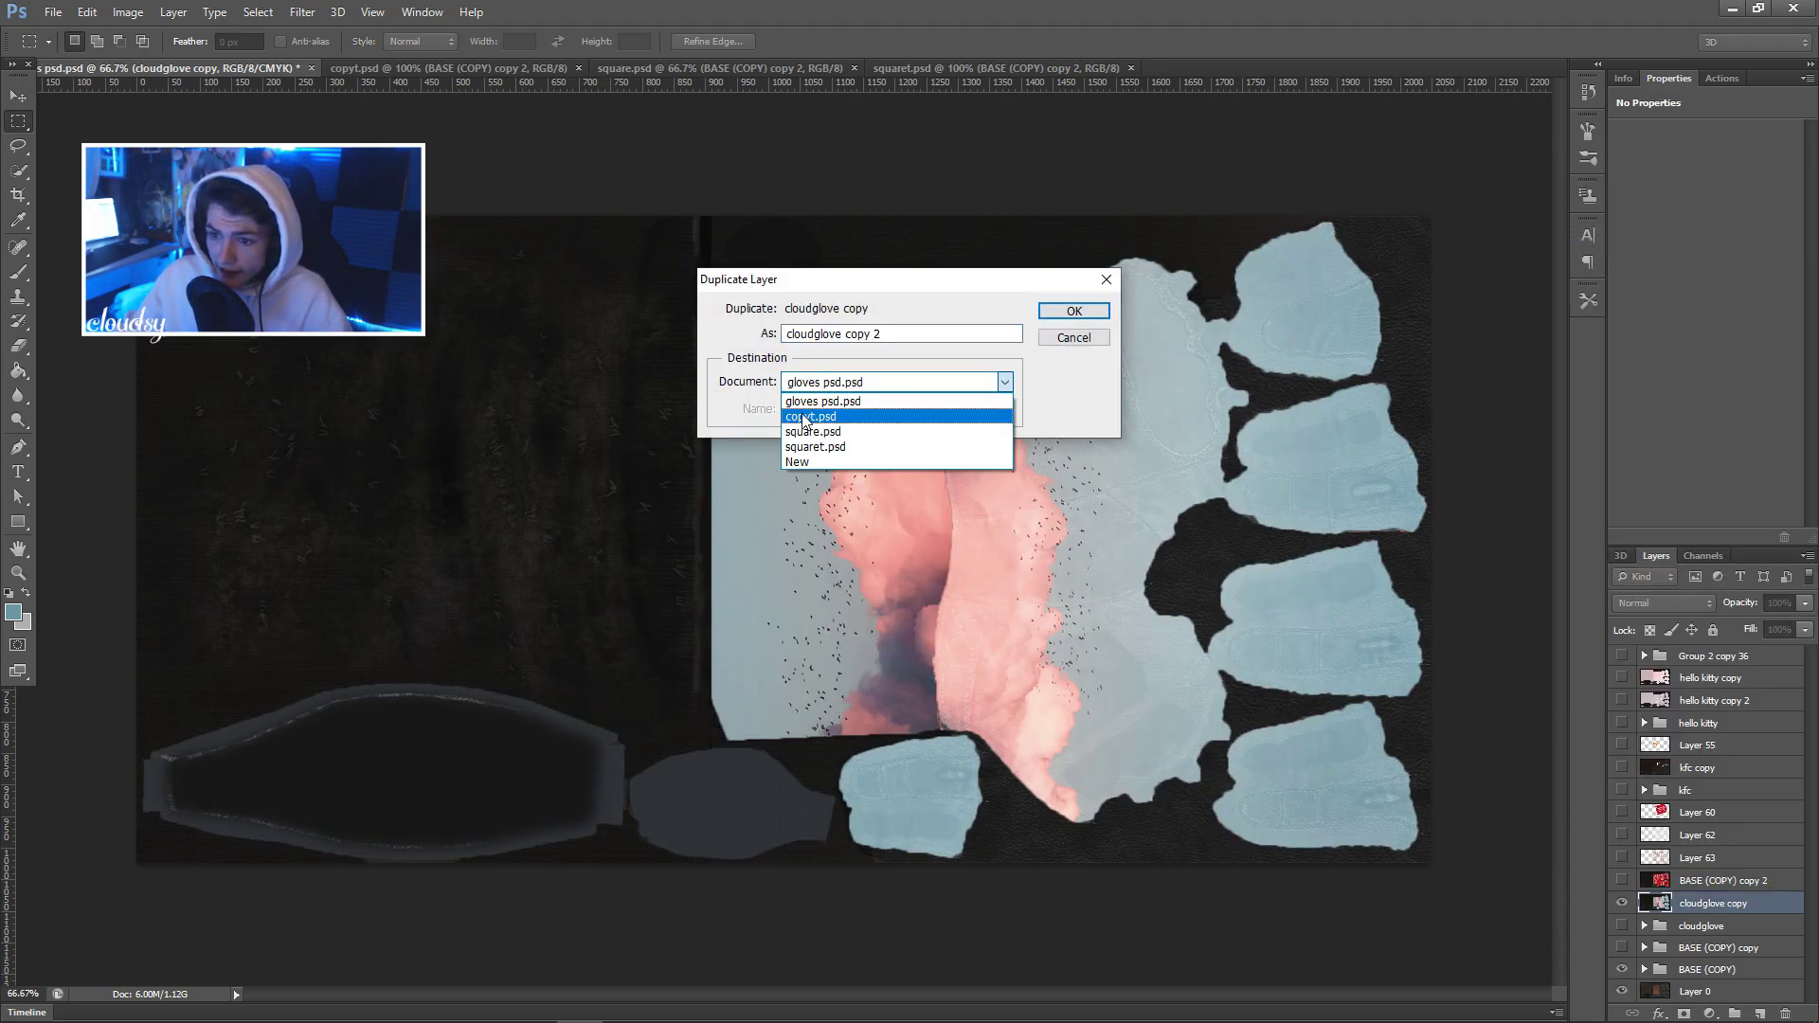
pyautogui.click(811, 418)
pyautogui.press('Return')
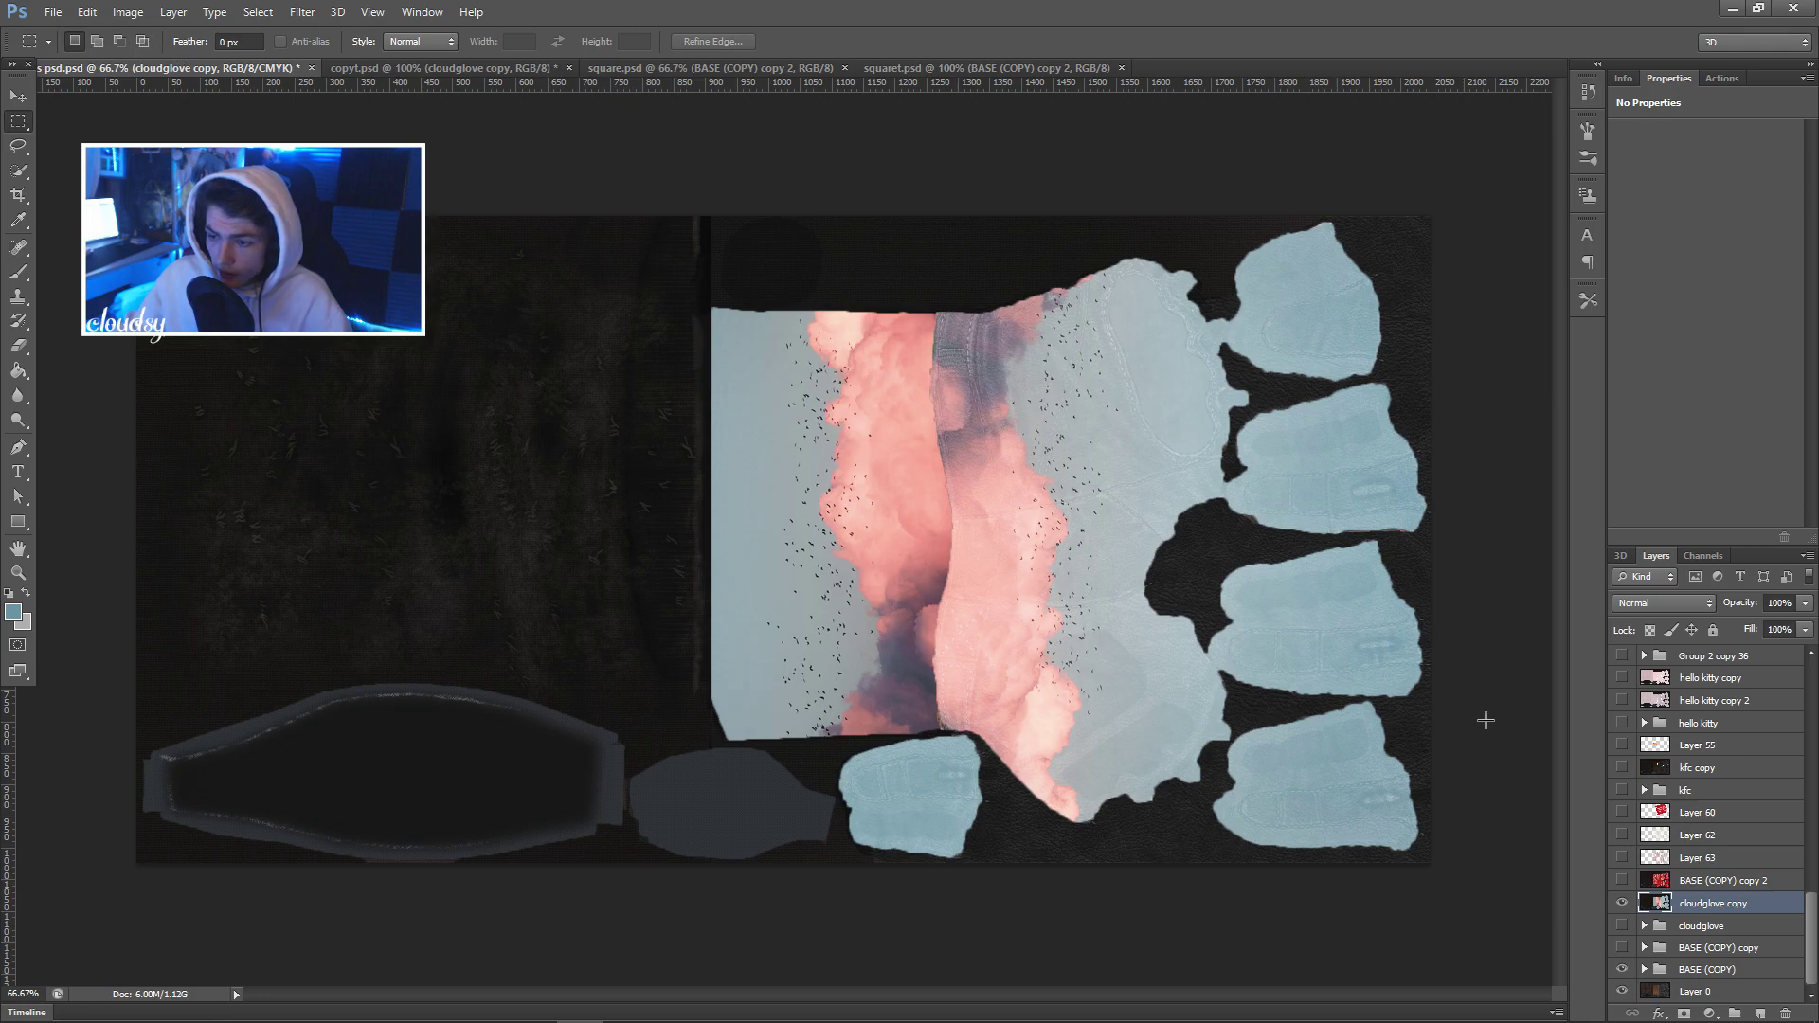
pyautogui.rightClick(1708, 912)
pyautogui.click(1601, 249)
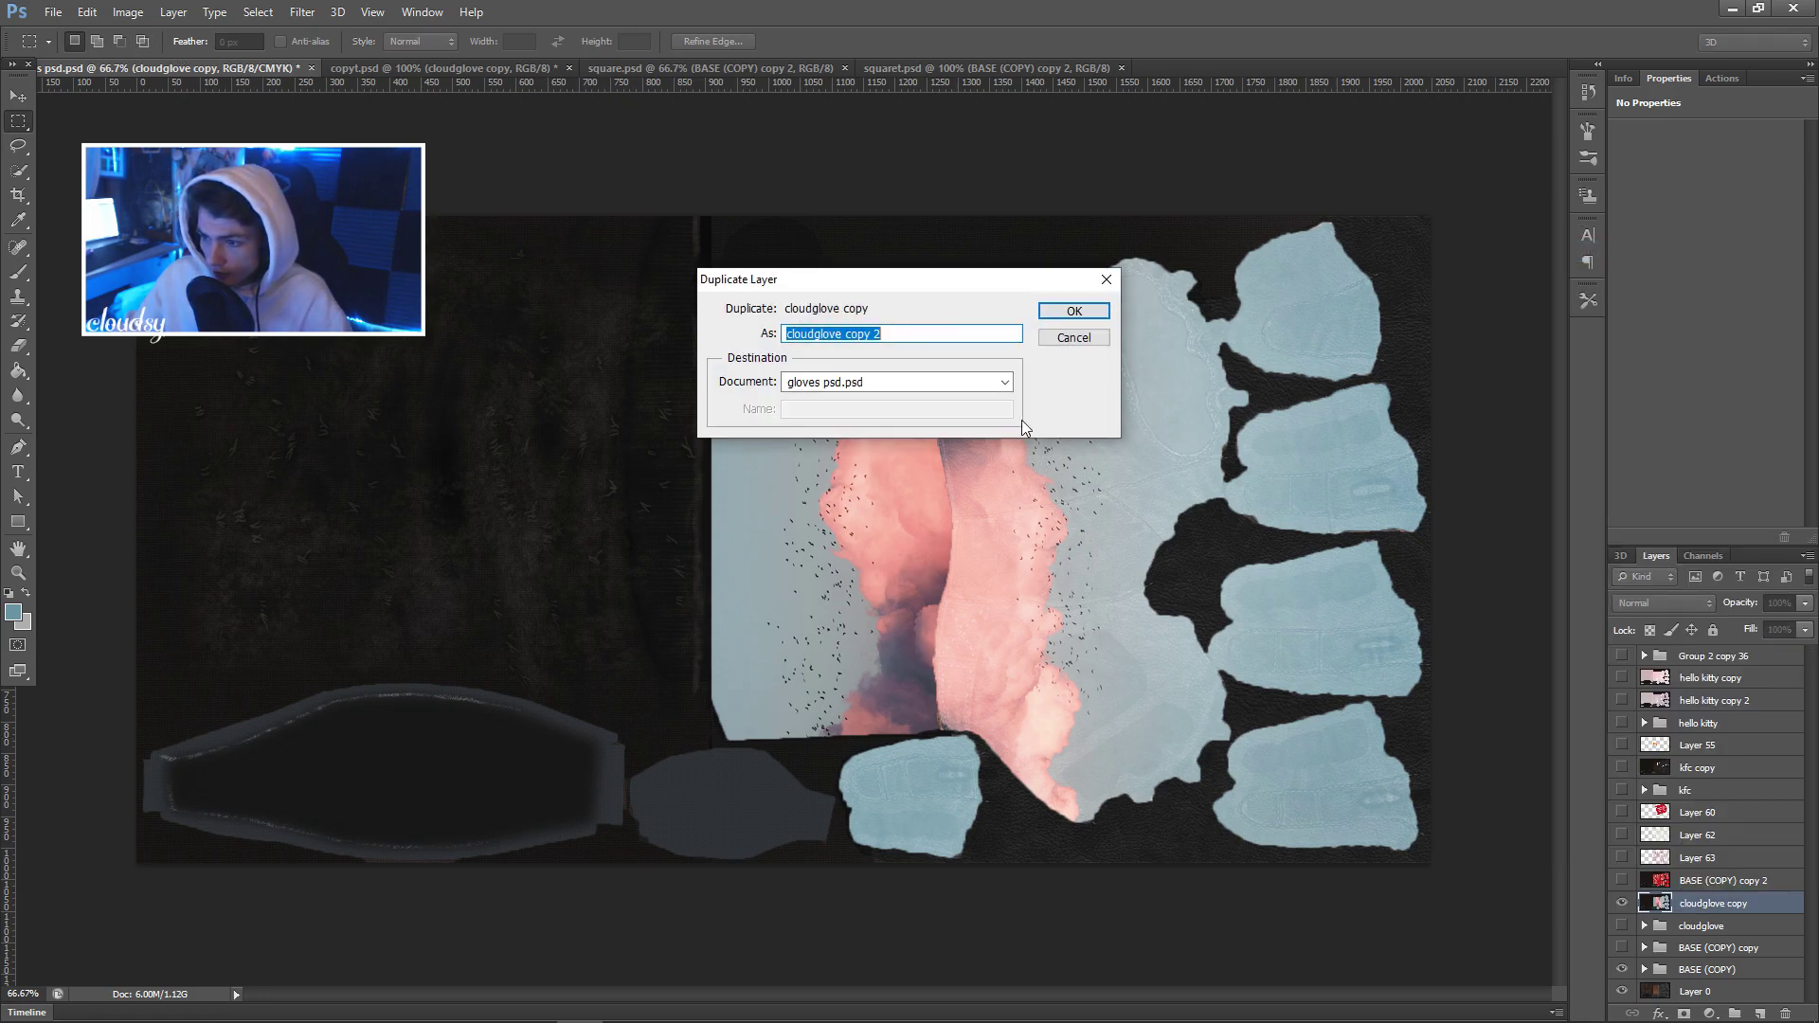
pyautogui.click(1052, 311)
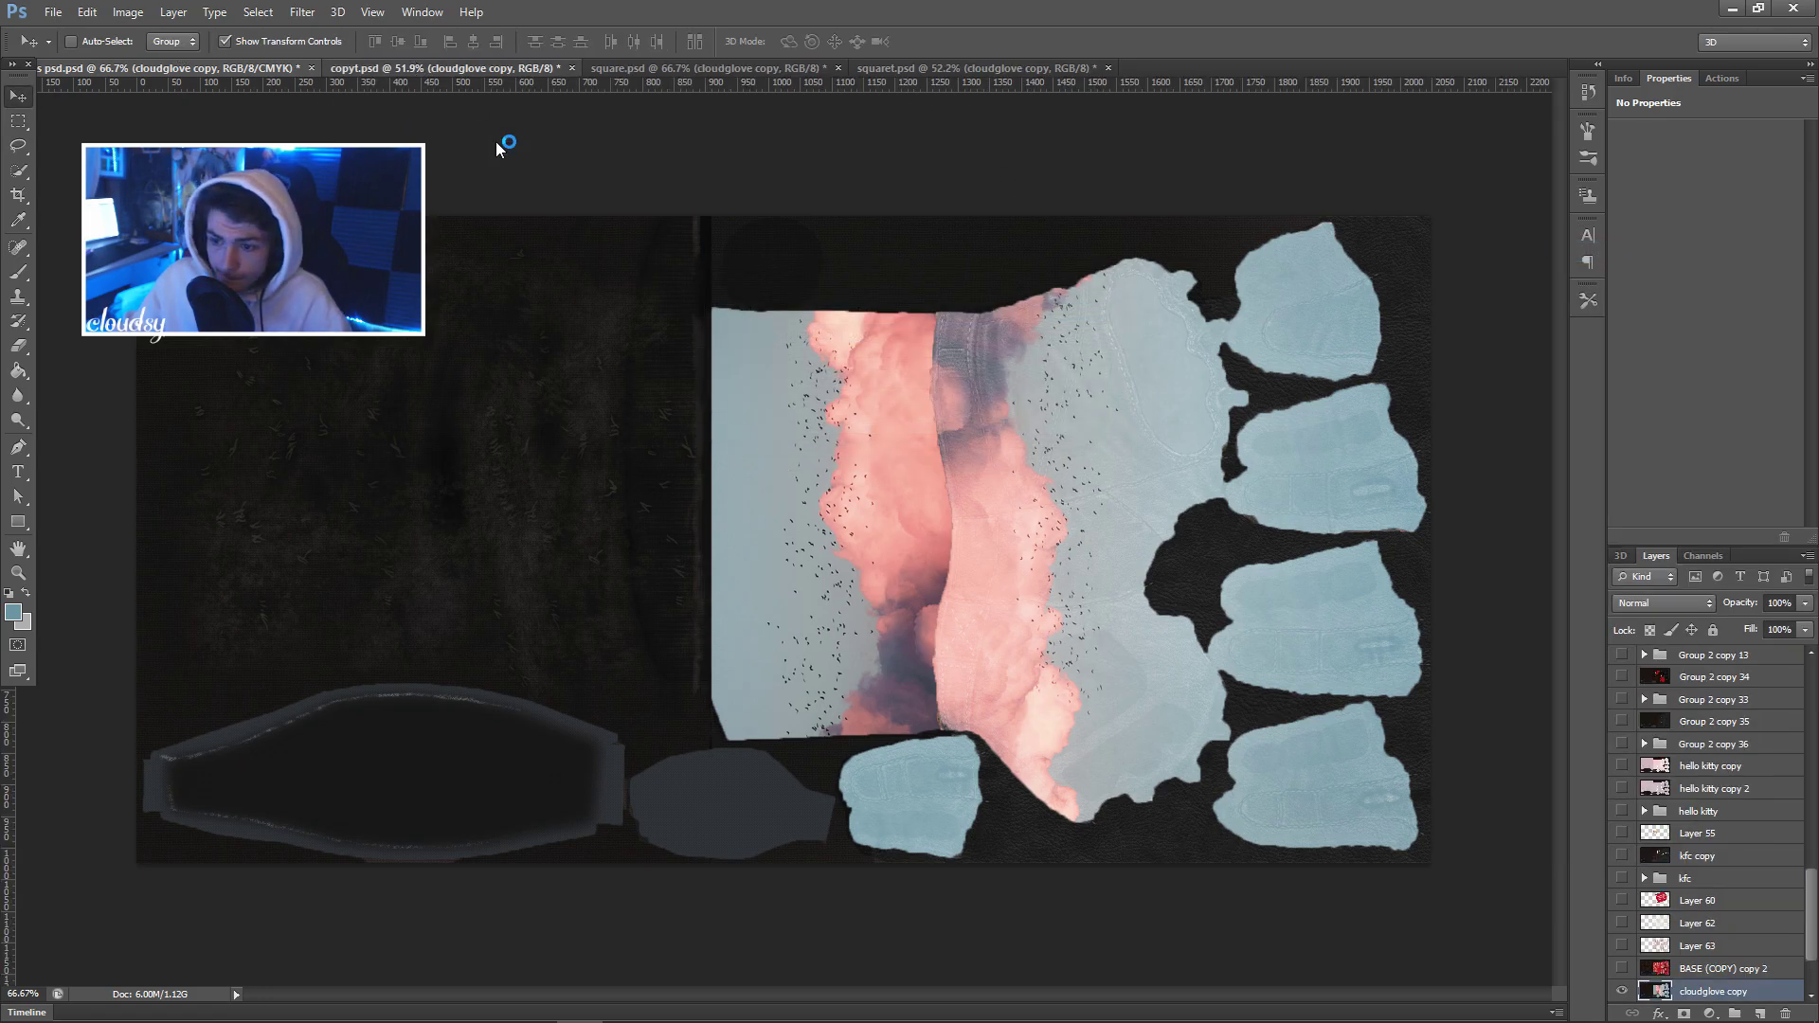
# In copyt.psd, scale the cloudglove copy layer to 50% so the whole texture fits the canvas.
pyautogui.click(445, 68)
pyautogui.click(615, 68)
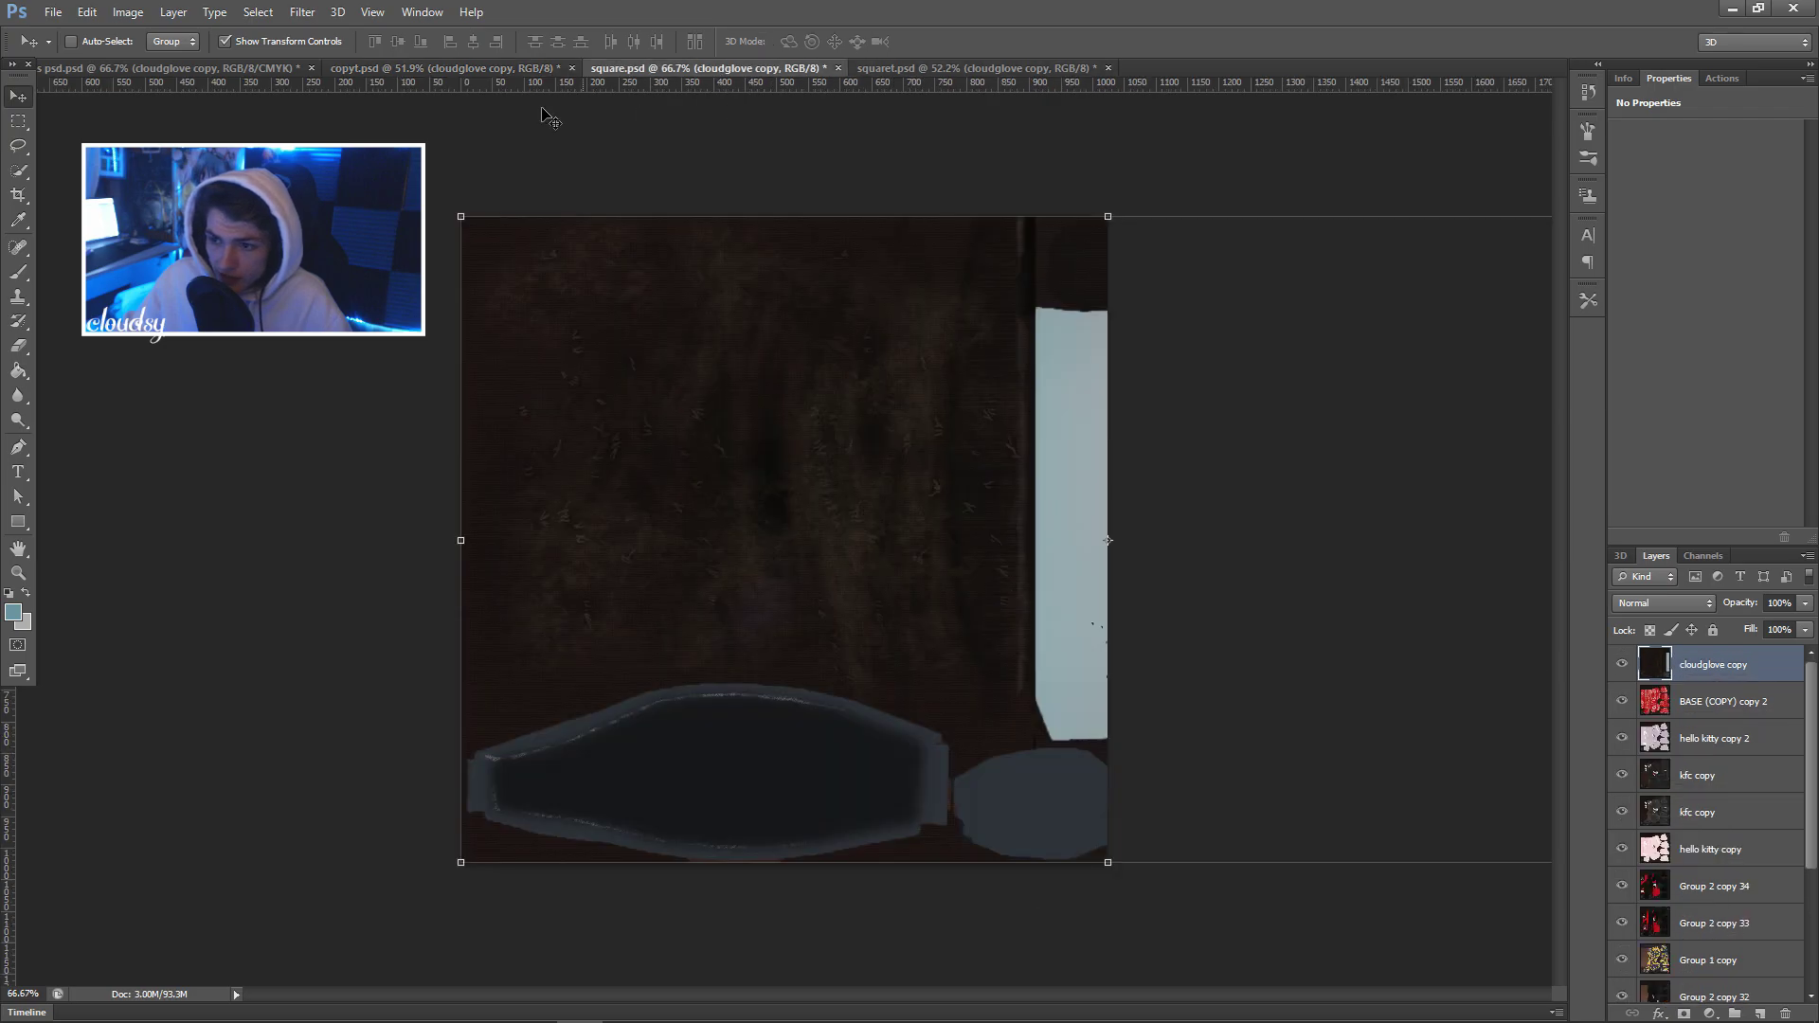
pyautogui.click(265, 69)
pyautogui.click(438, 66)
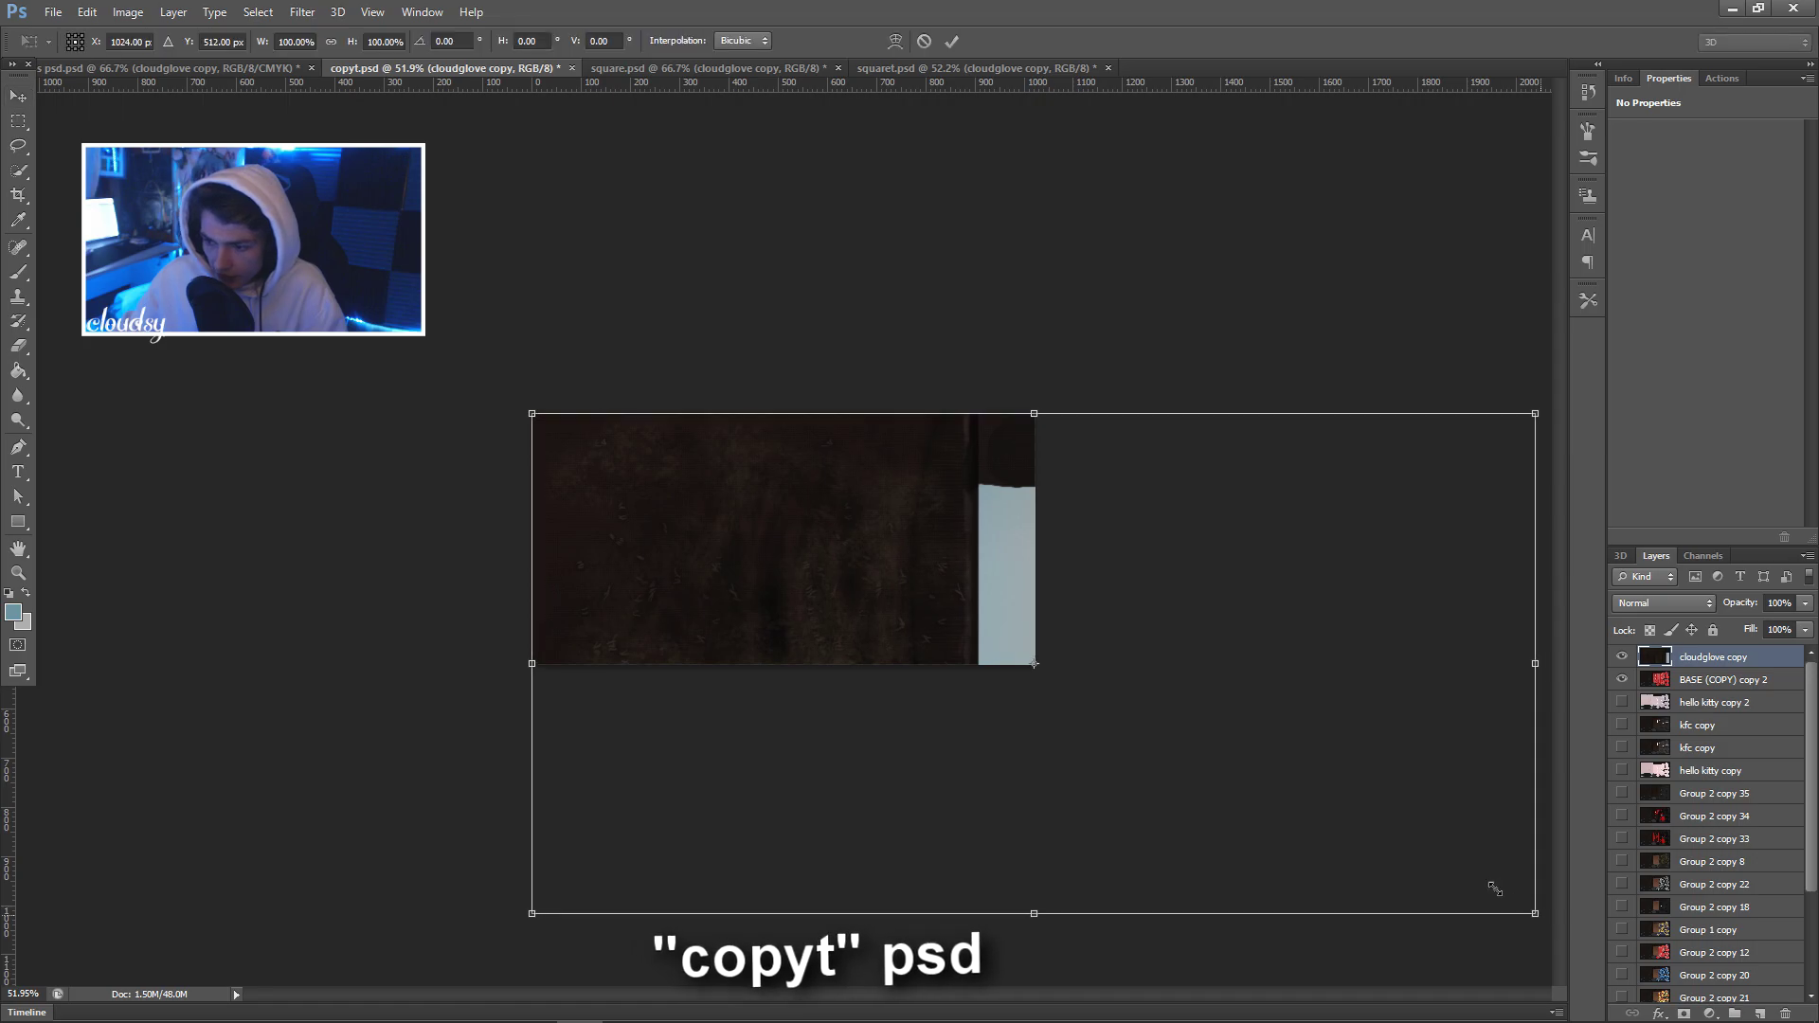
pyautogui.moveTo(1539, 916); pyautogui.dragTo(1036, 664)
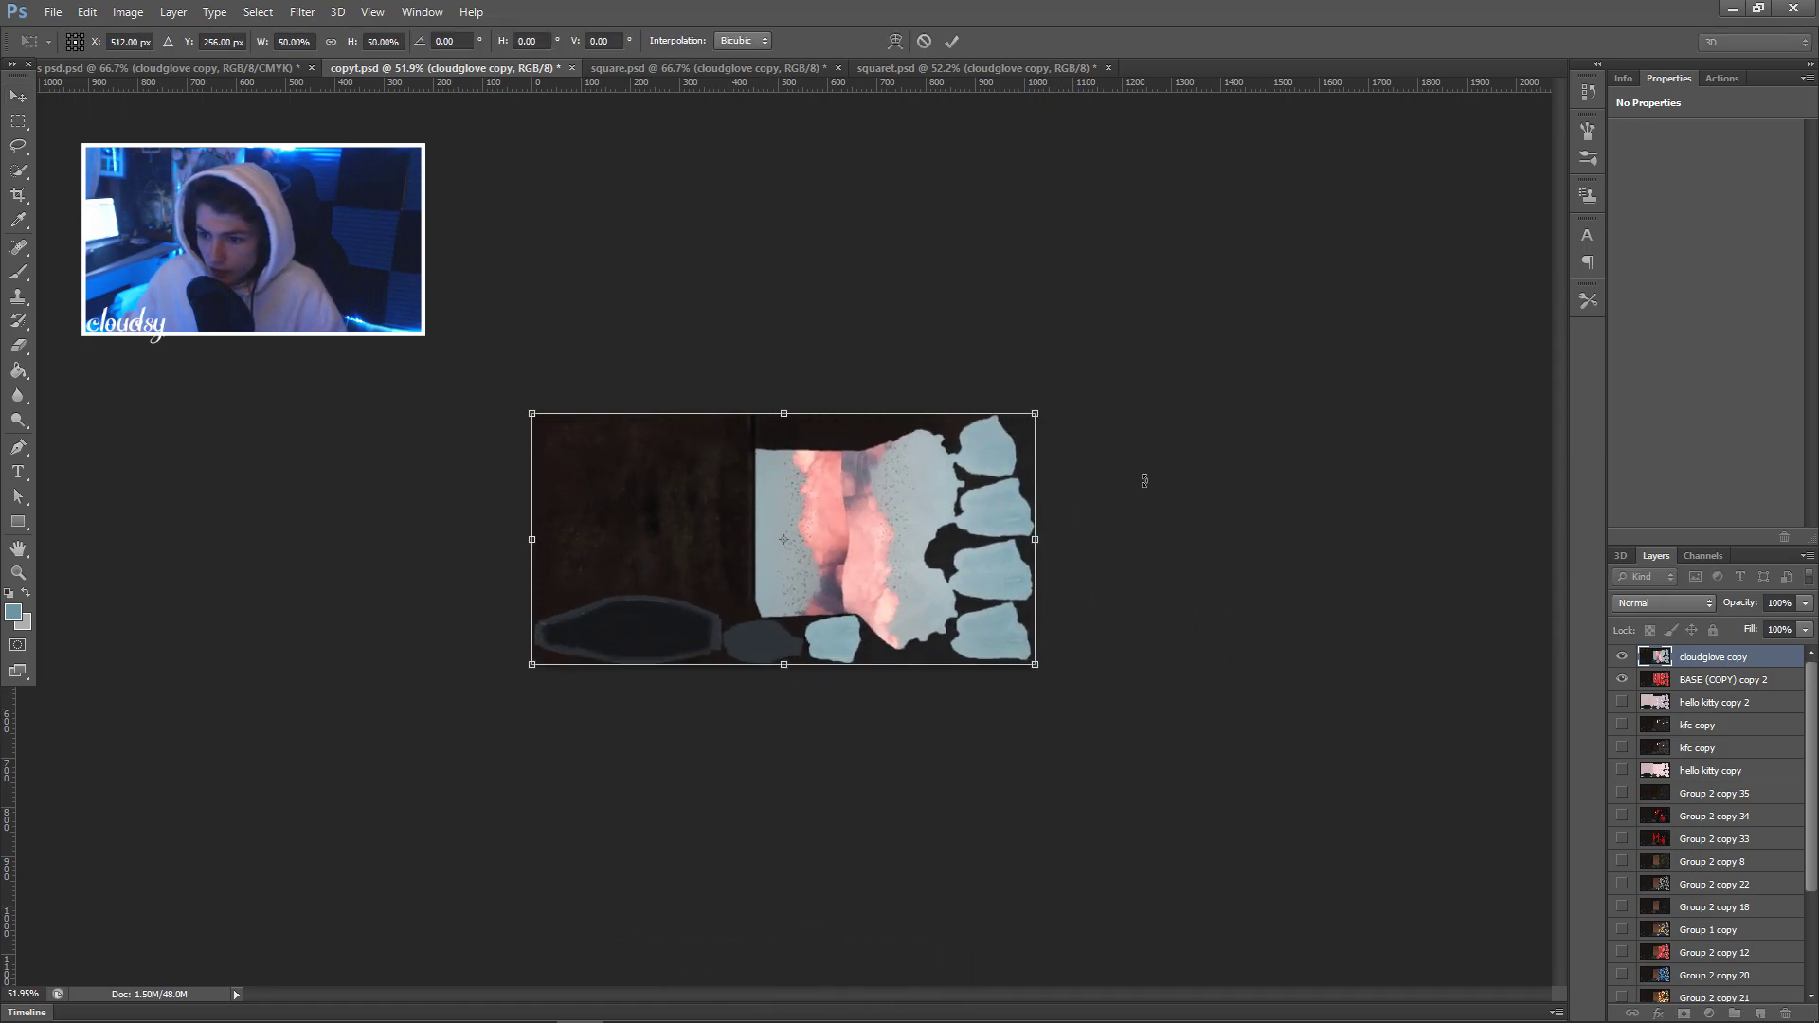
pyautogui.press('Return')
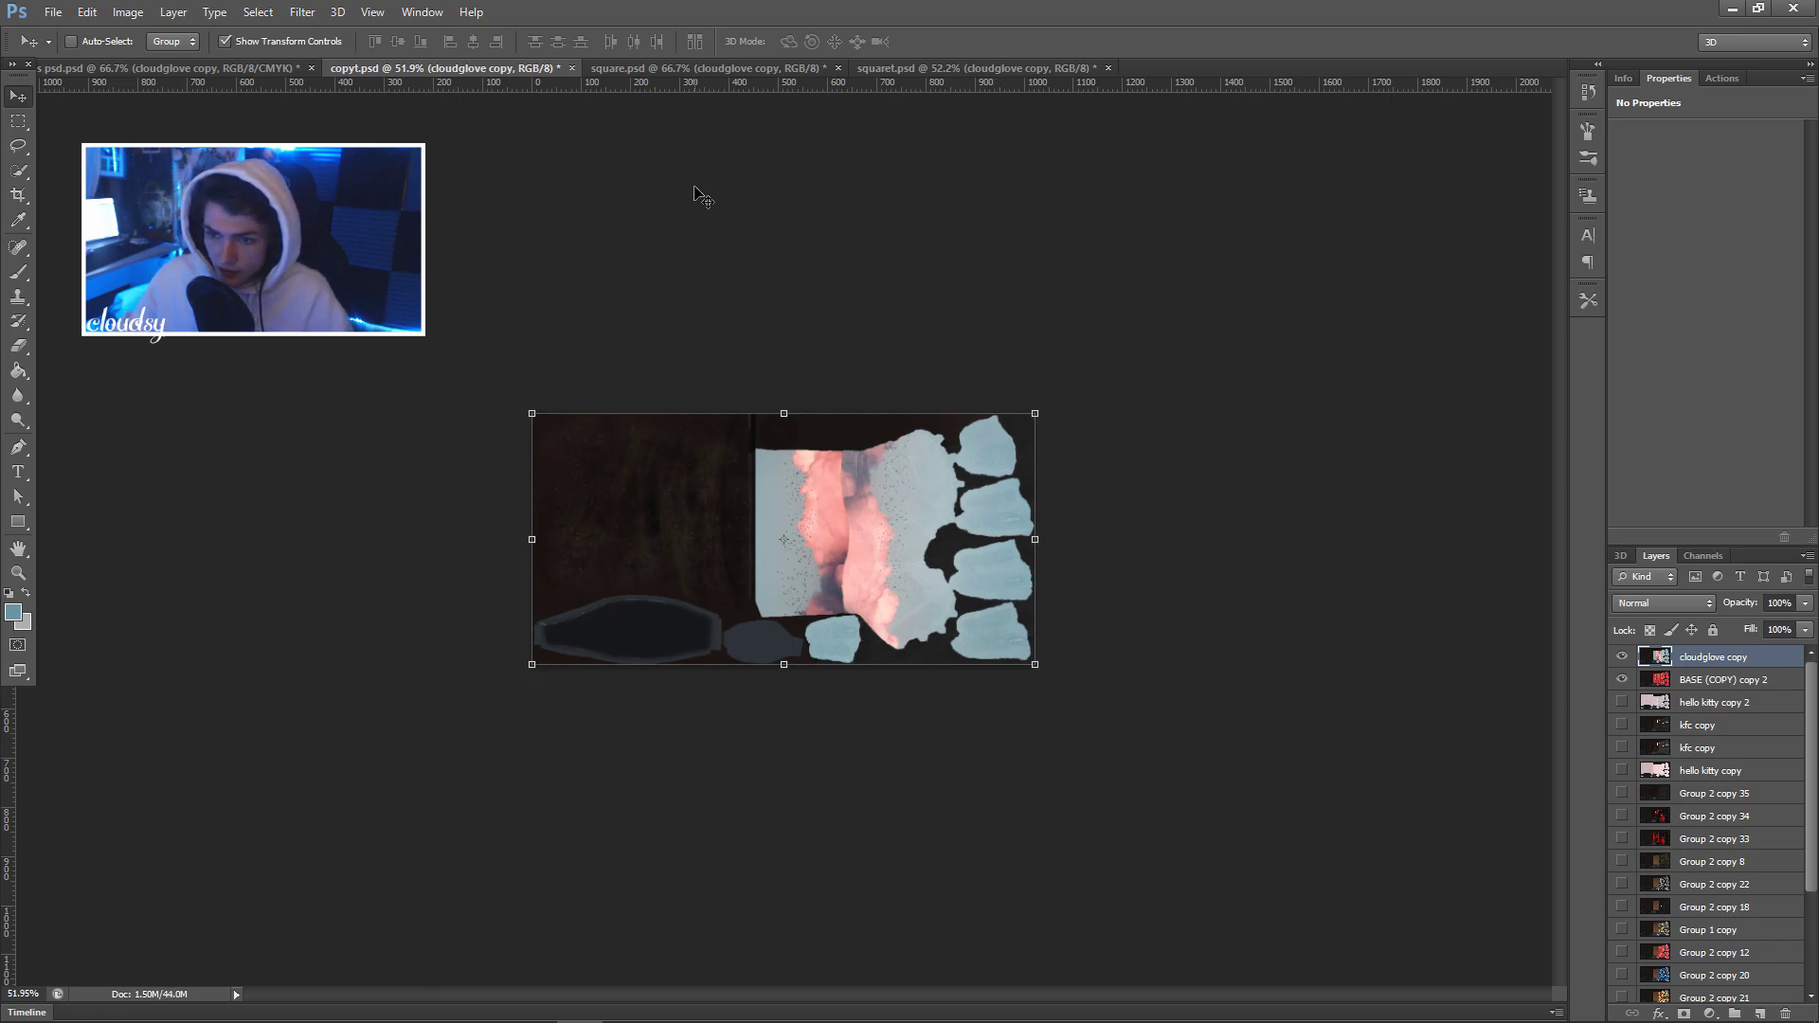
# In square.psd, shift the cloudglove copy layer until its glove half fills the canvas, and compare its alignment with the layer beneath.
pyautogui.click(675, 66)
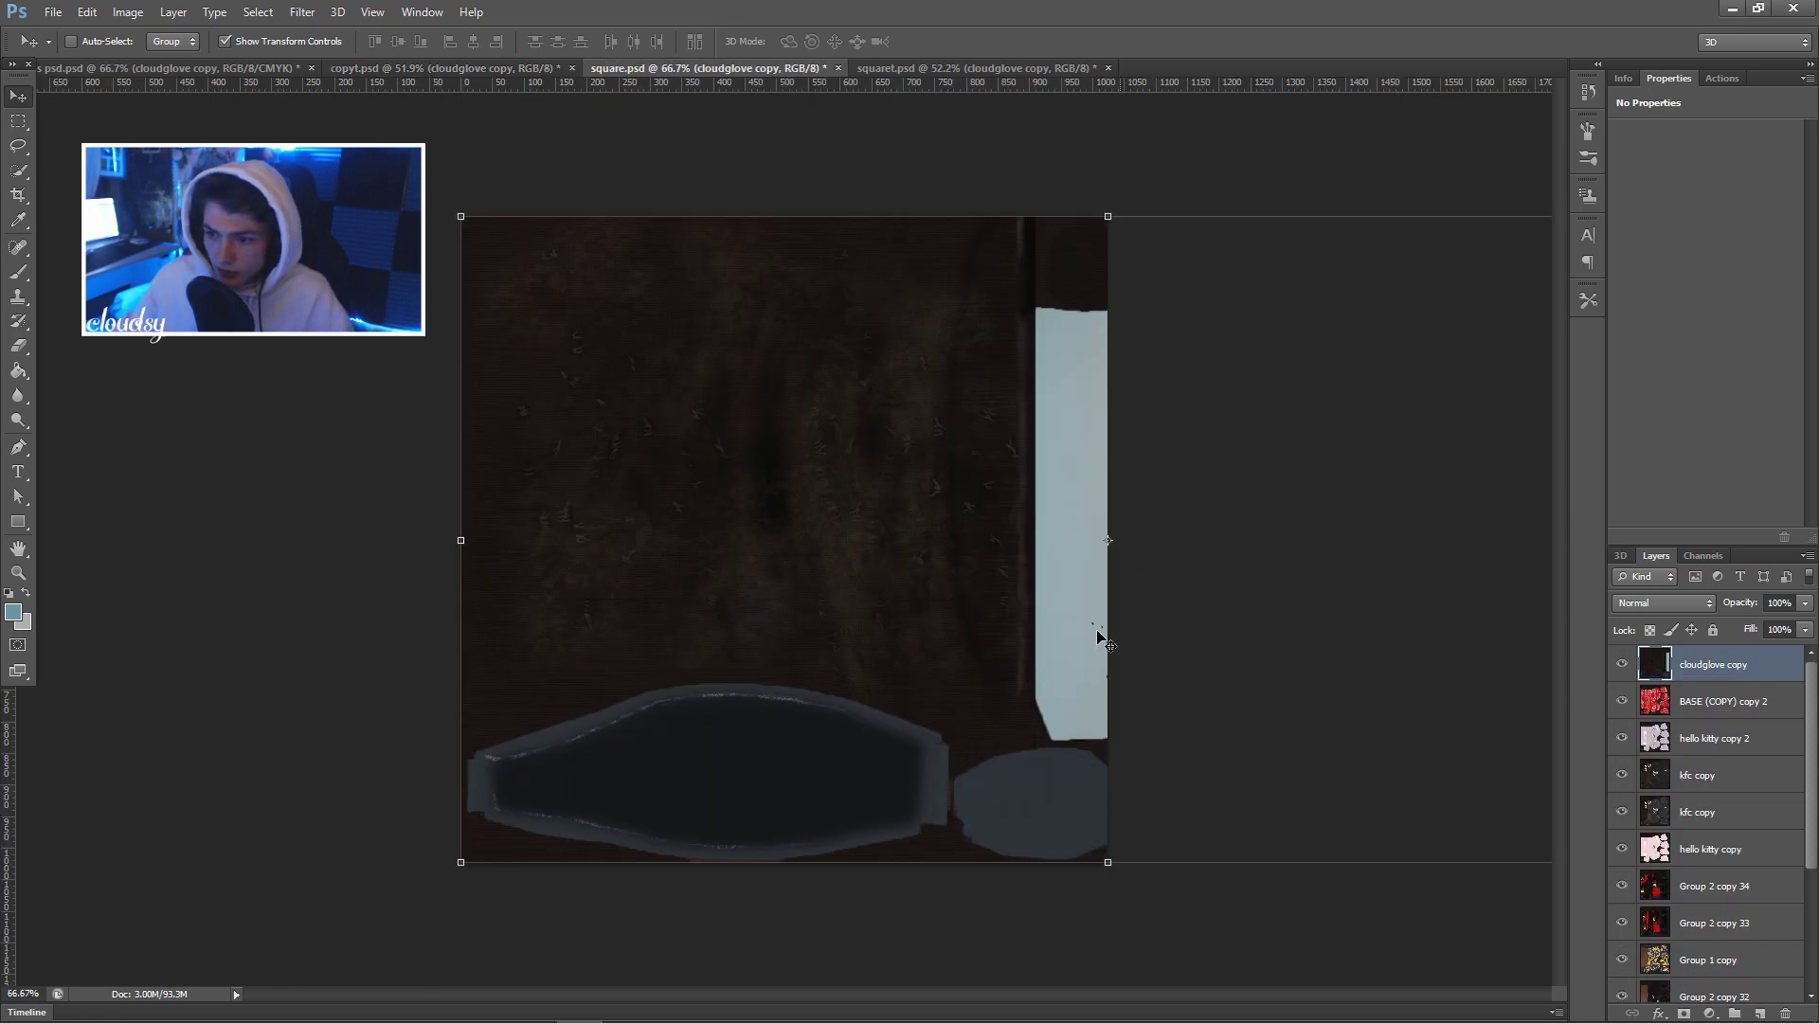
pyautogui.moveTo(1100, 640); pyautogui.dragTo(740, 751)
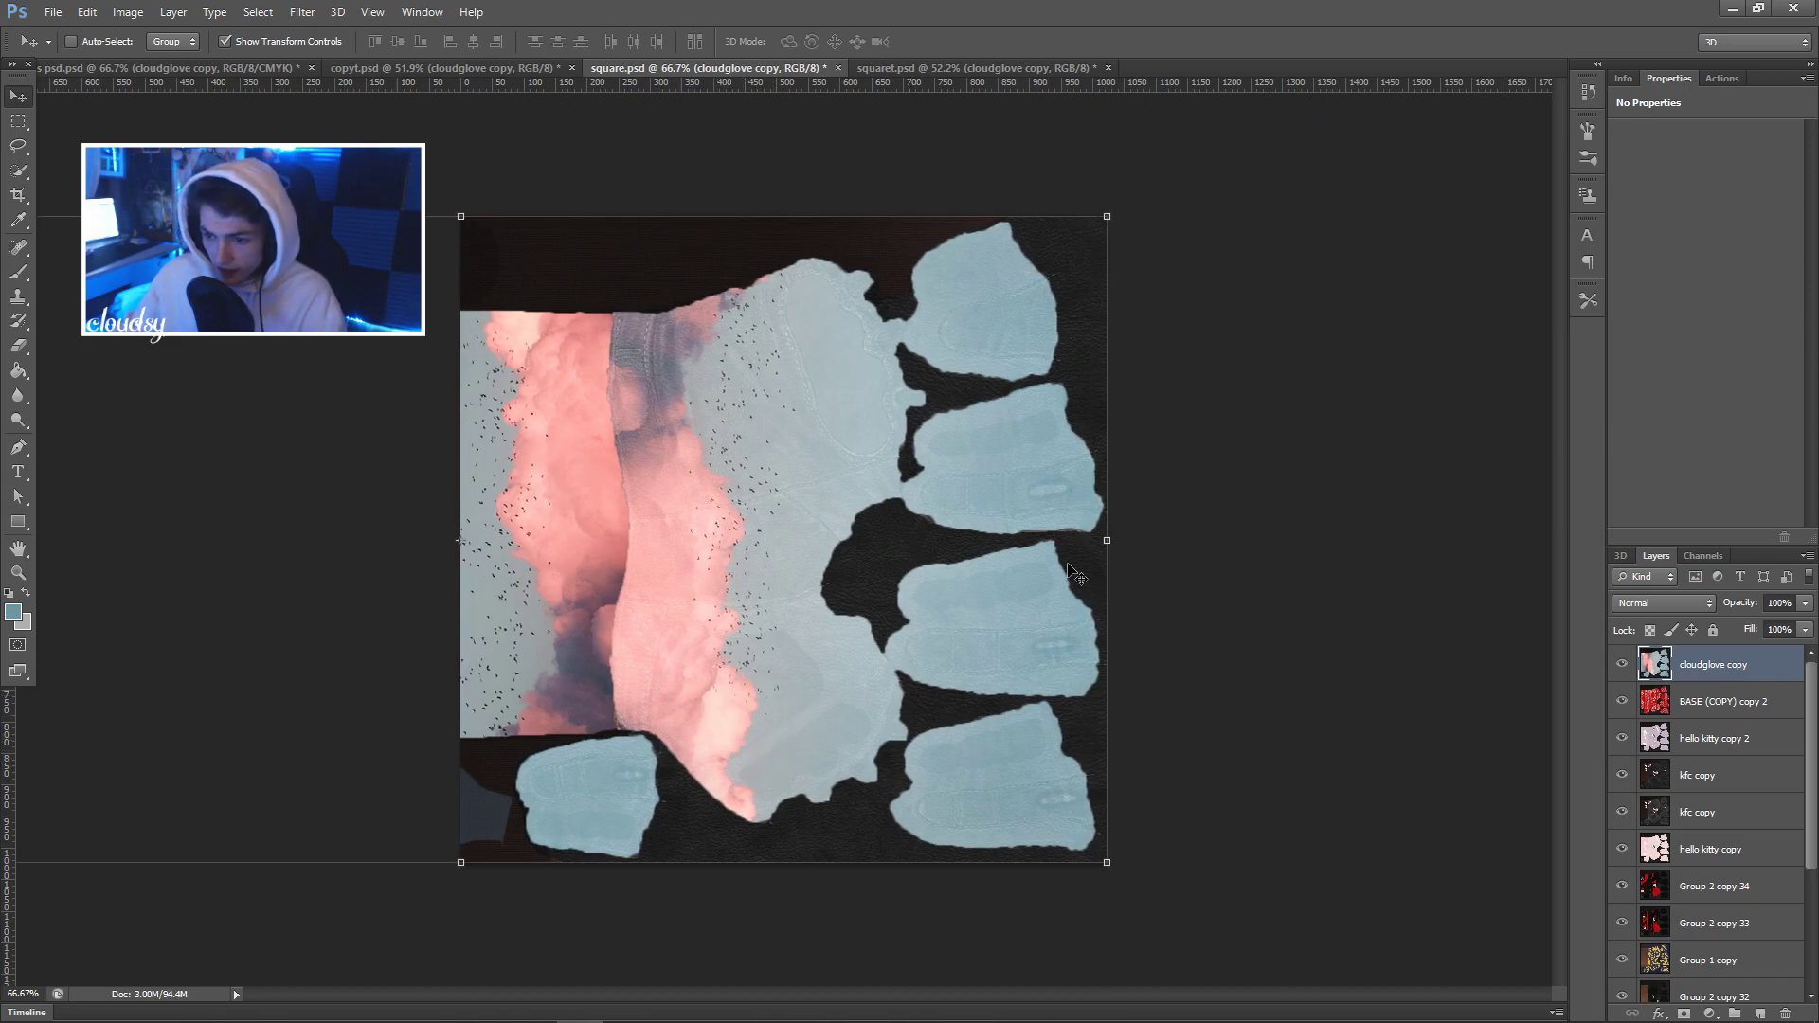
pyautogui.click(1622, 665)
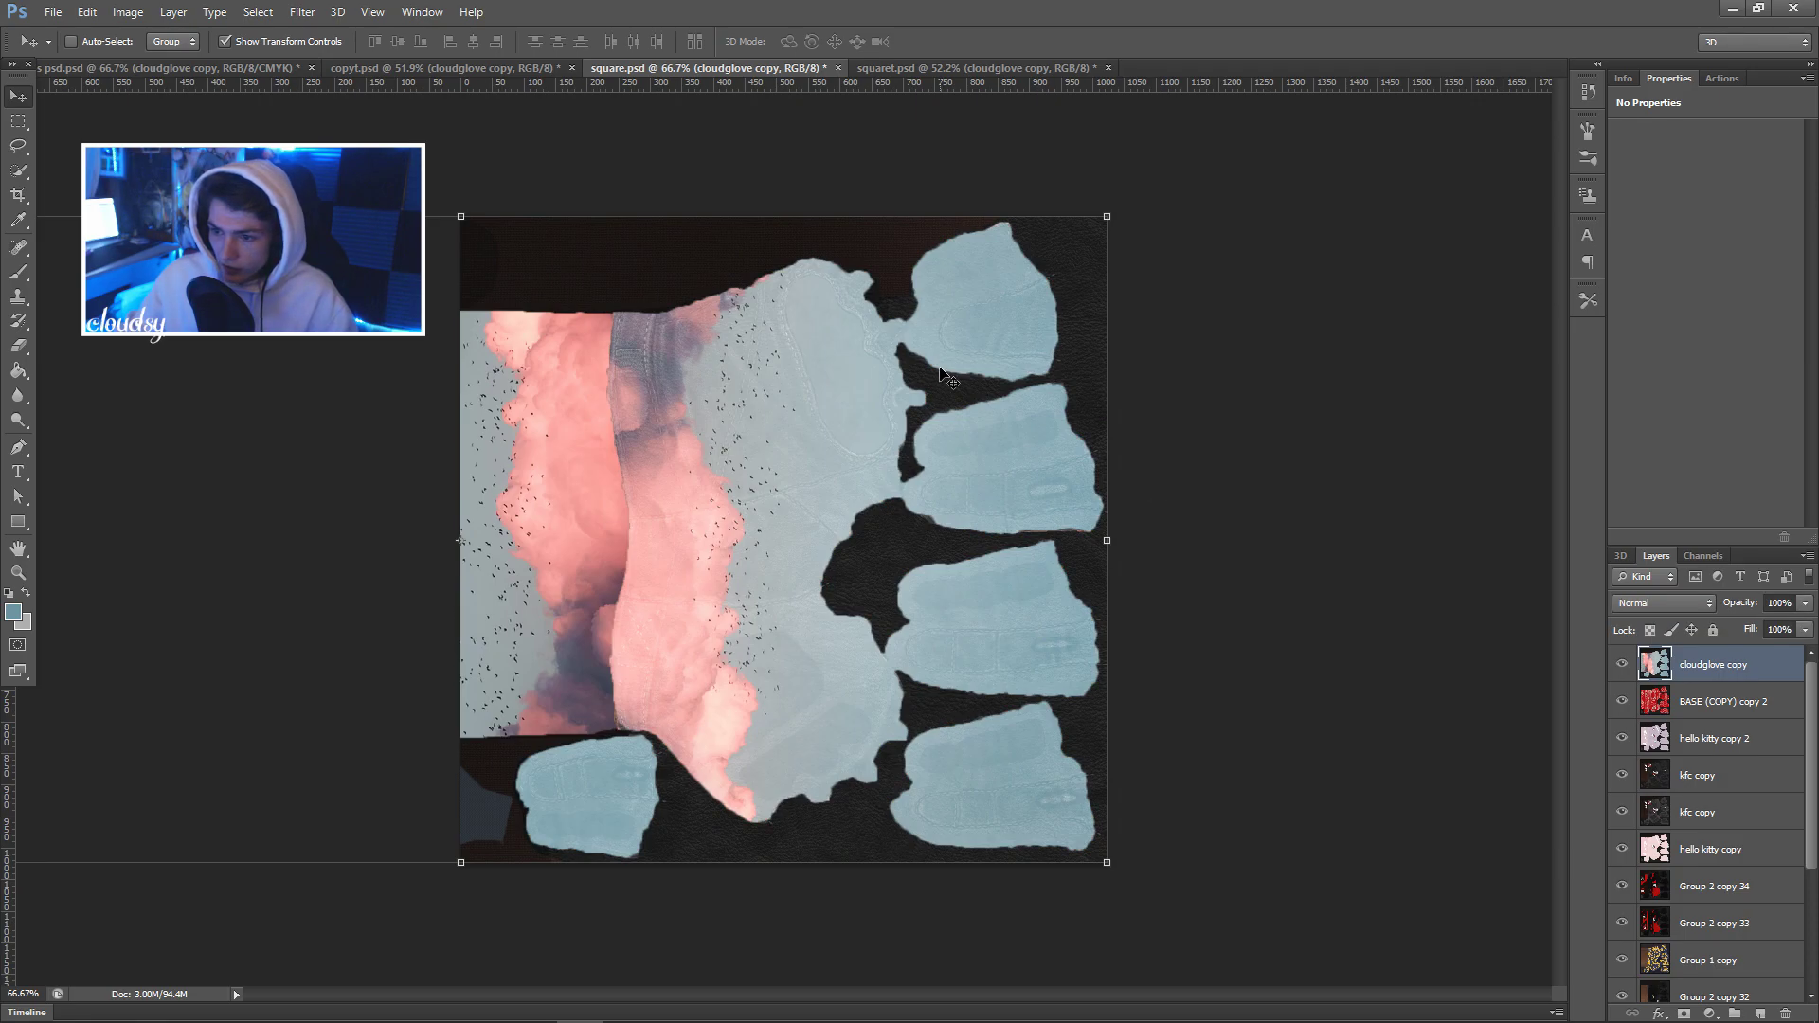
pyautogui.click(1621, 665)
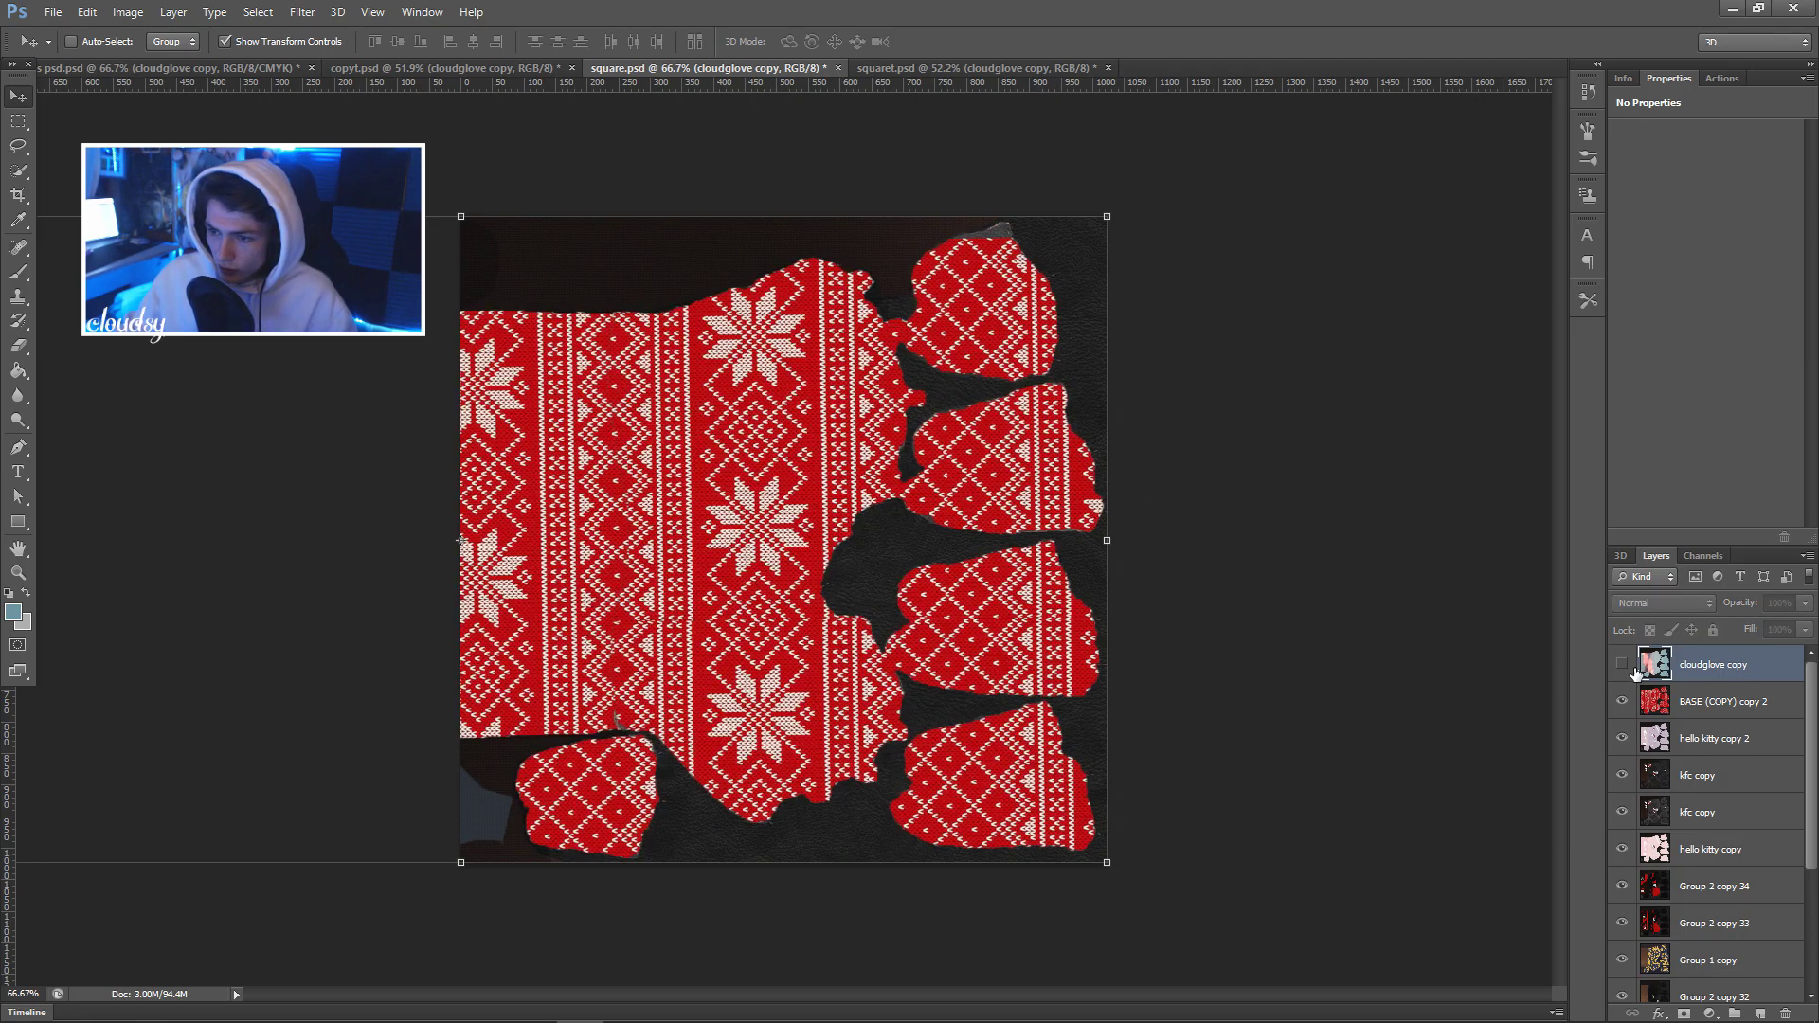
pyautogui.click(1621, 665)
pyautogui.click(1621, 665)
pyautogui.click(1622, 665)
pyautogui.click(1621, 665)
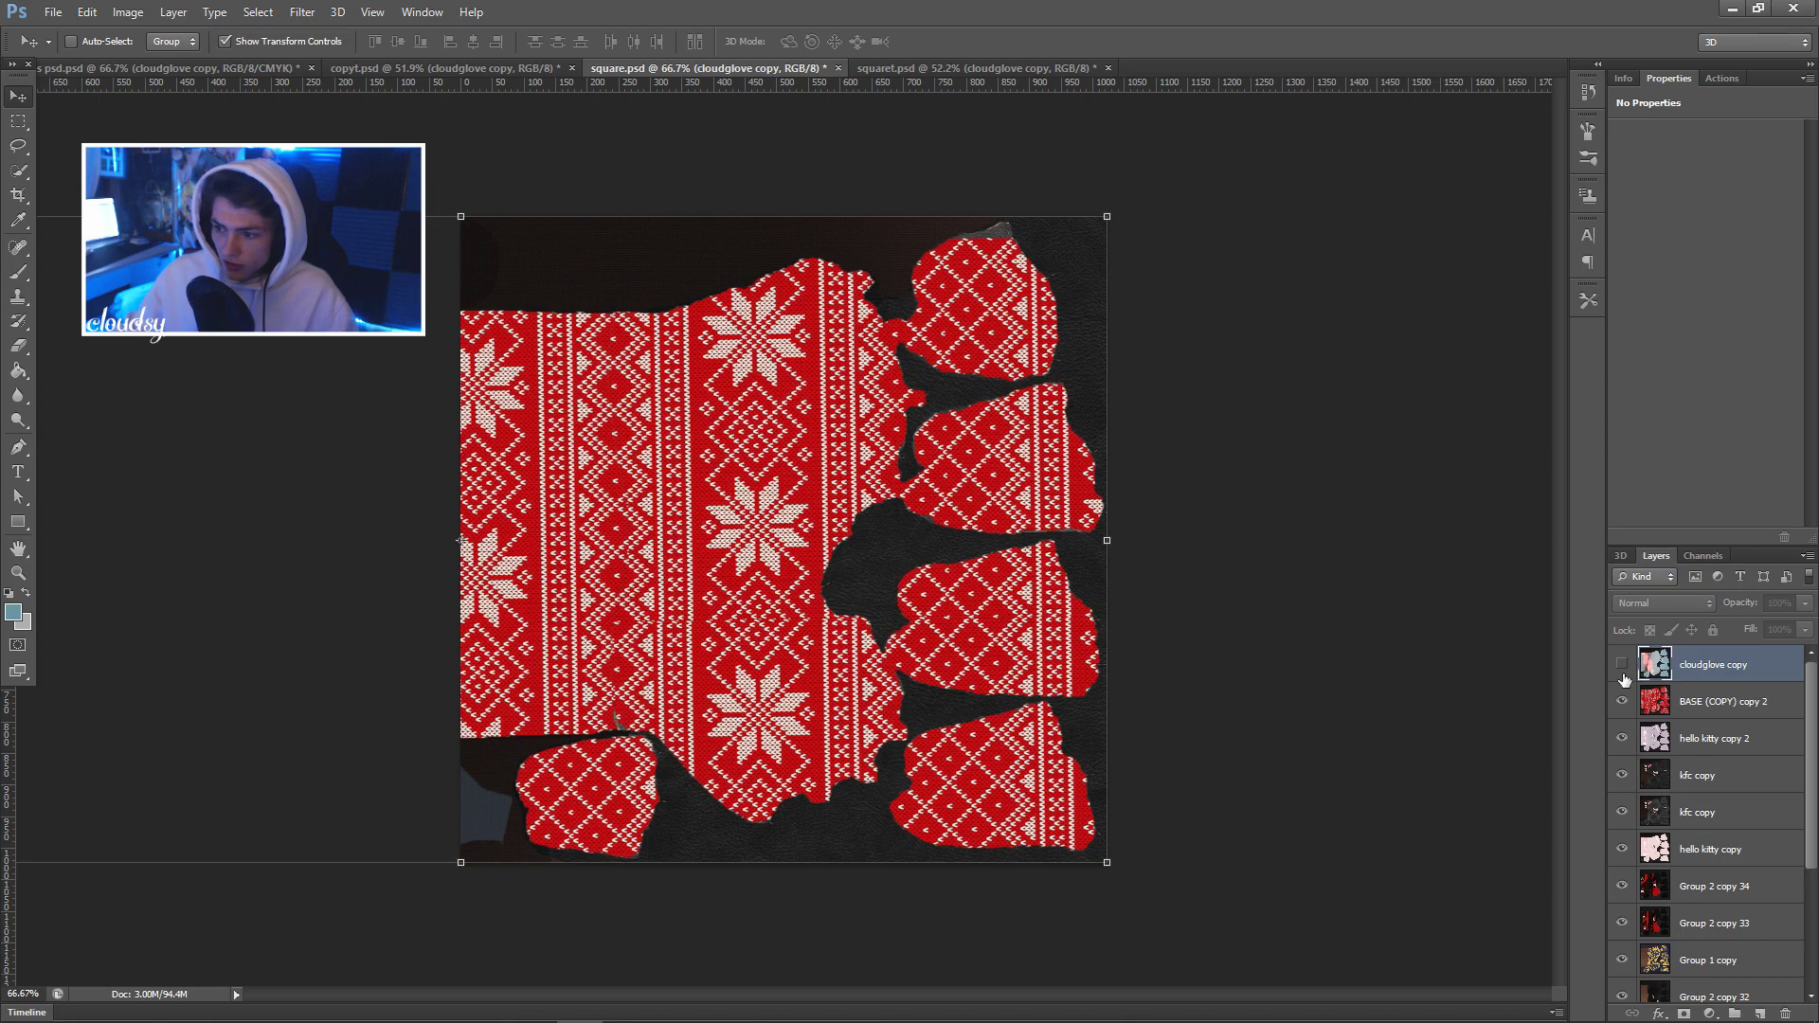
pyautogui.click(1622, 671)
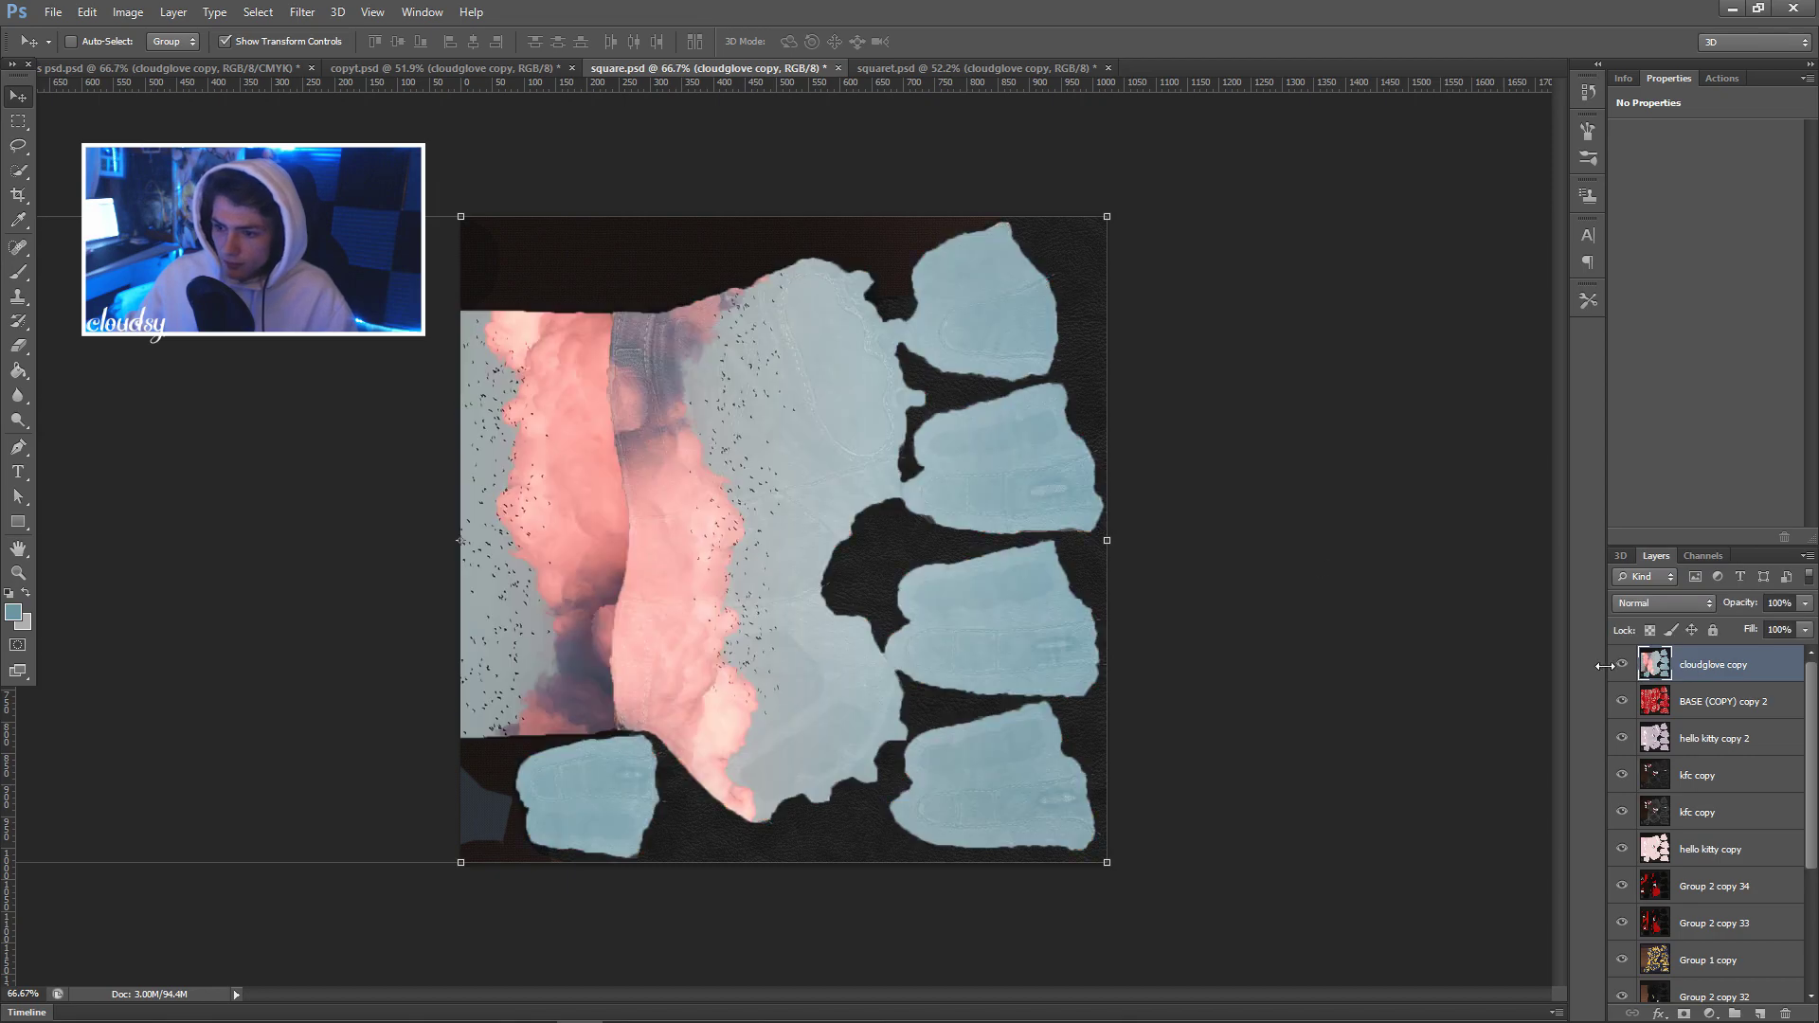
# In squaret.psd, scale the cloudglove copy layer to 1024 × 512 px and shift it until its glove half fills the canvas.
pyautogui.click(913, 70)
pyautogui.scroll(-1, 471, 381)
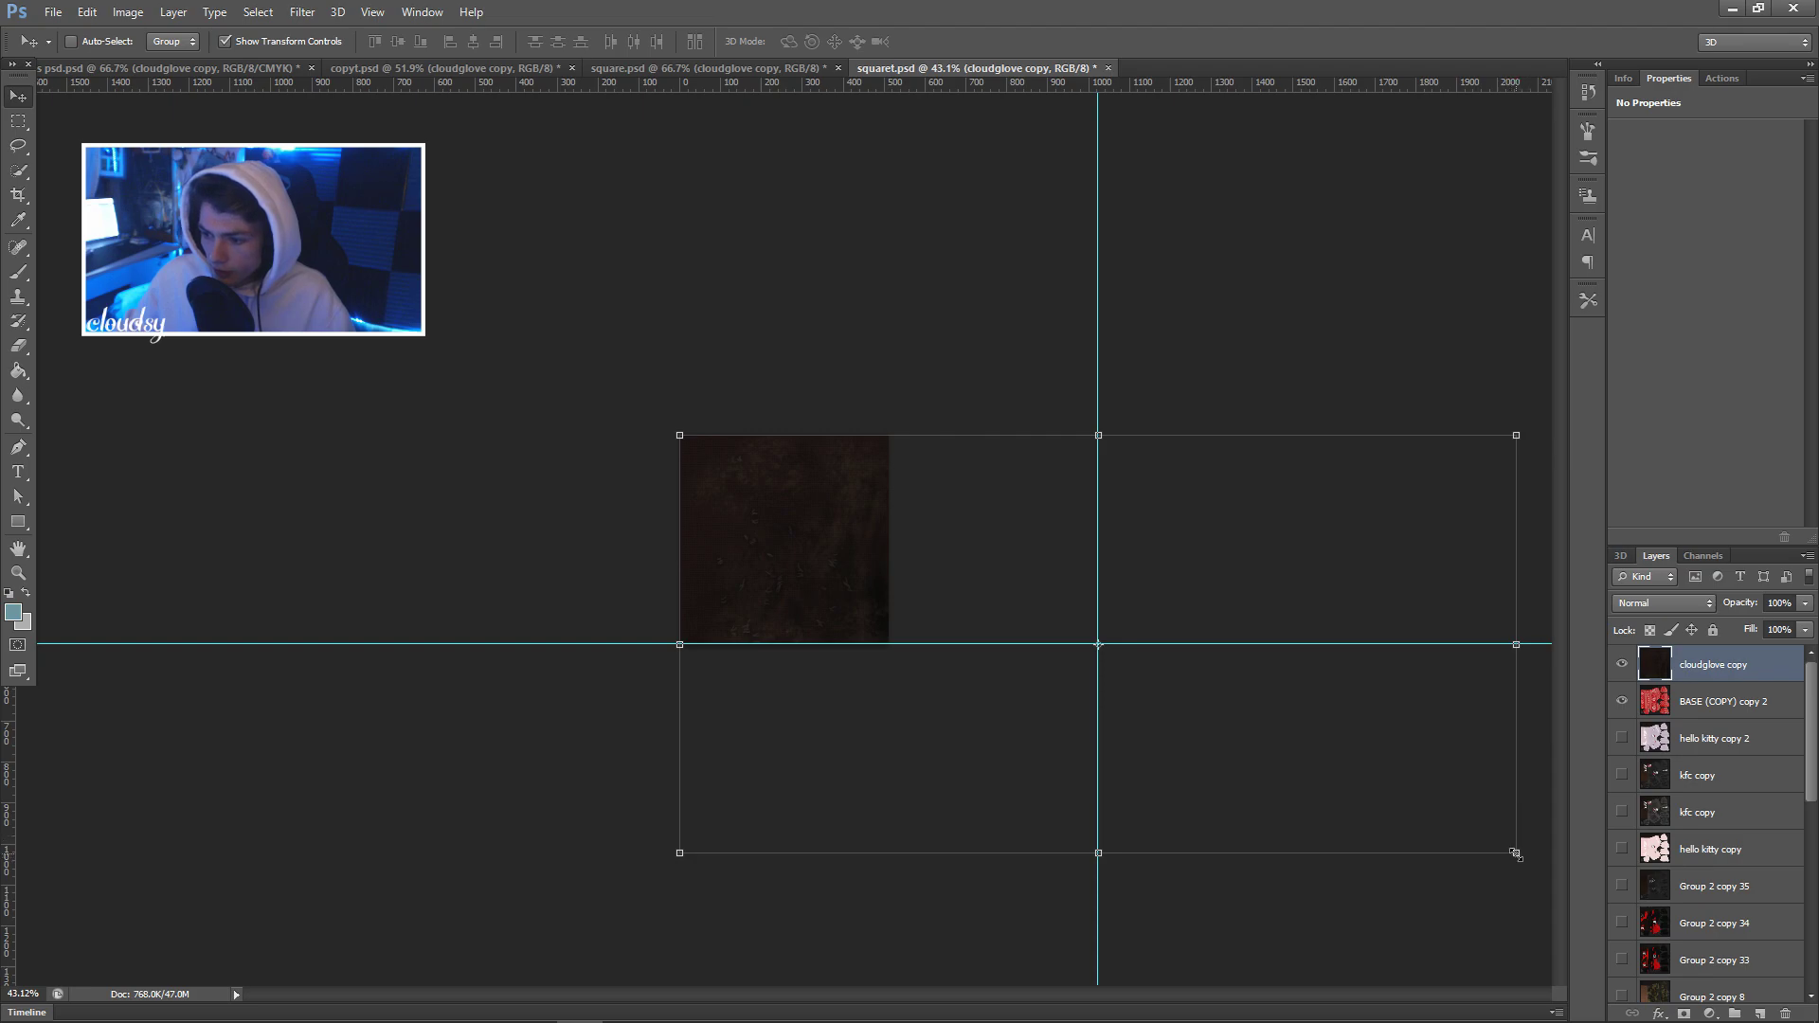
pyautogui.moveTo(1517, 854); pyautogui.dragTo(1095, 648)
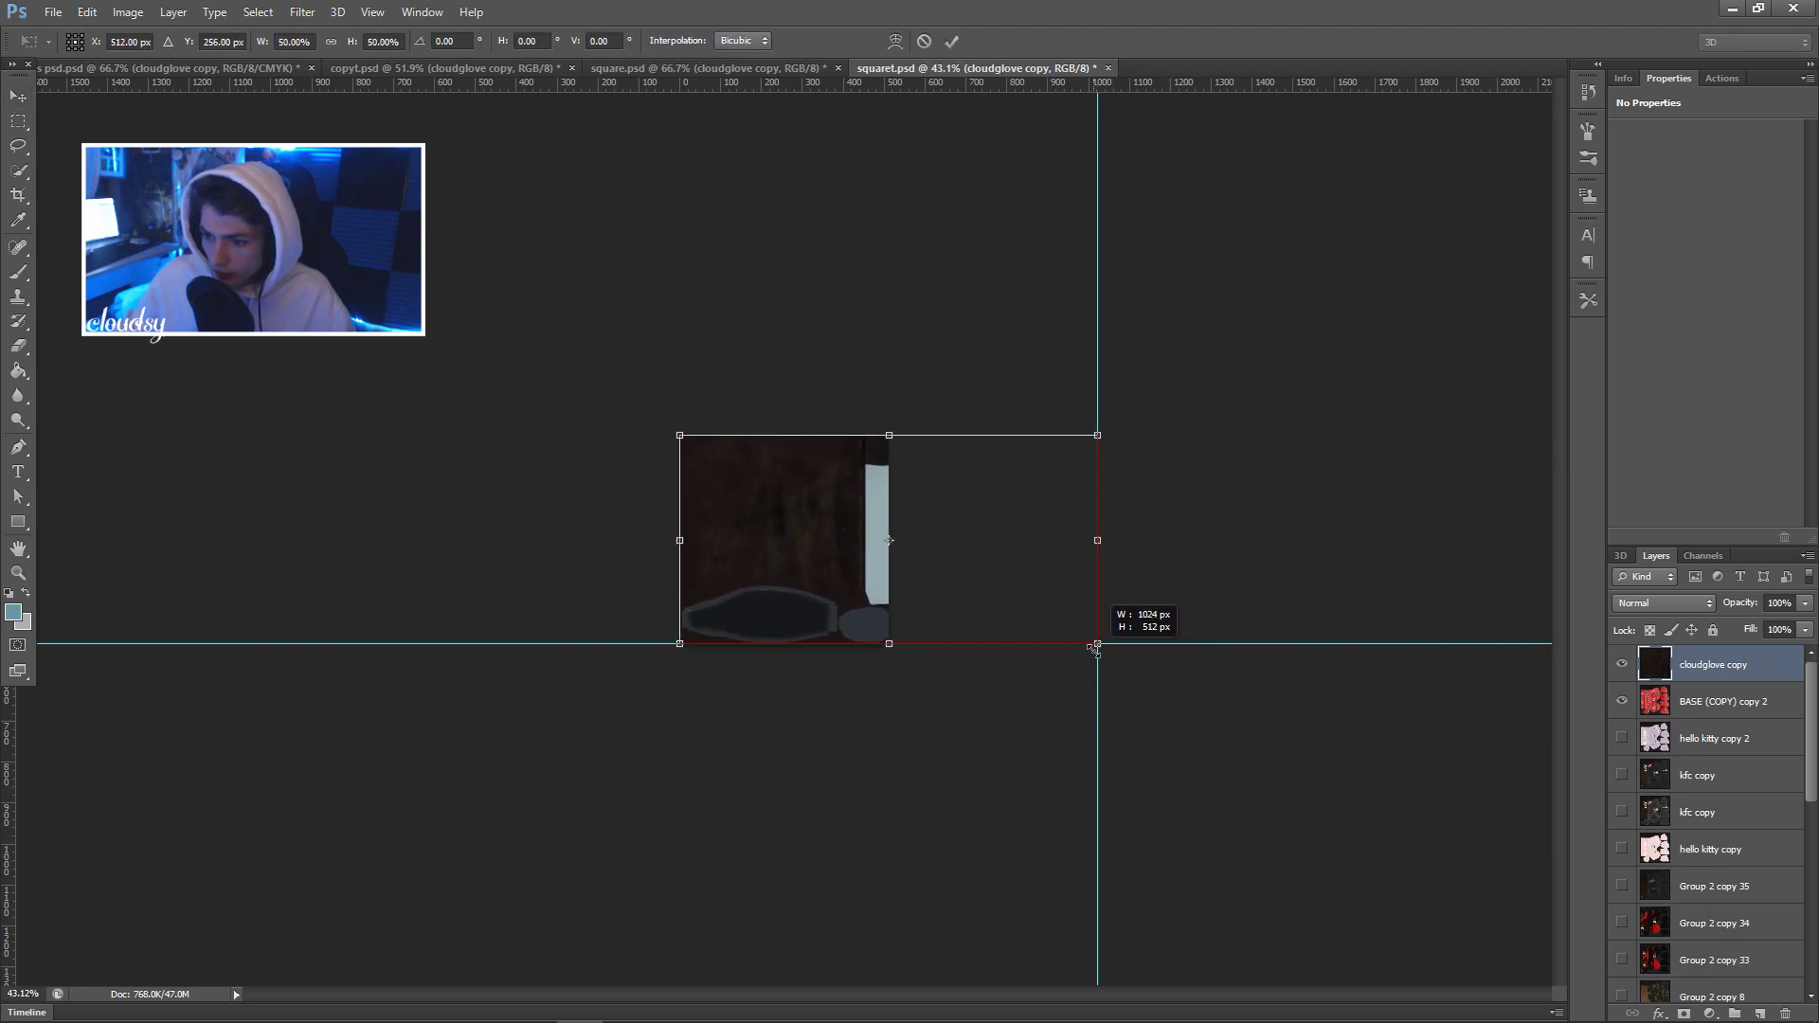
pyautogui.moveTo(987, 487); pyautogui.dragTo(793, 488)
pyautogui.moveTo(792, 487); pyautogui.dragTo(798, 489)
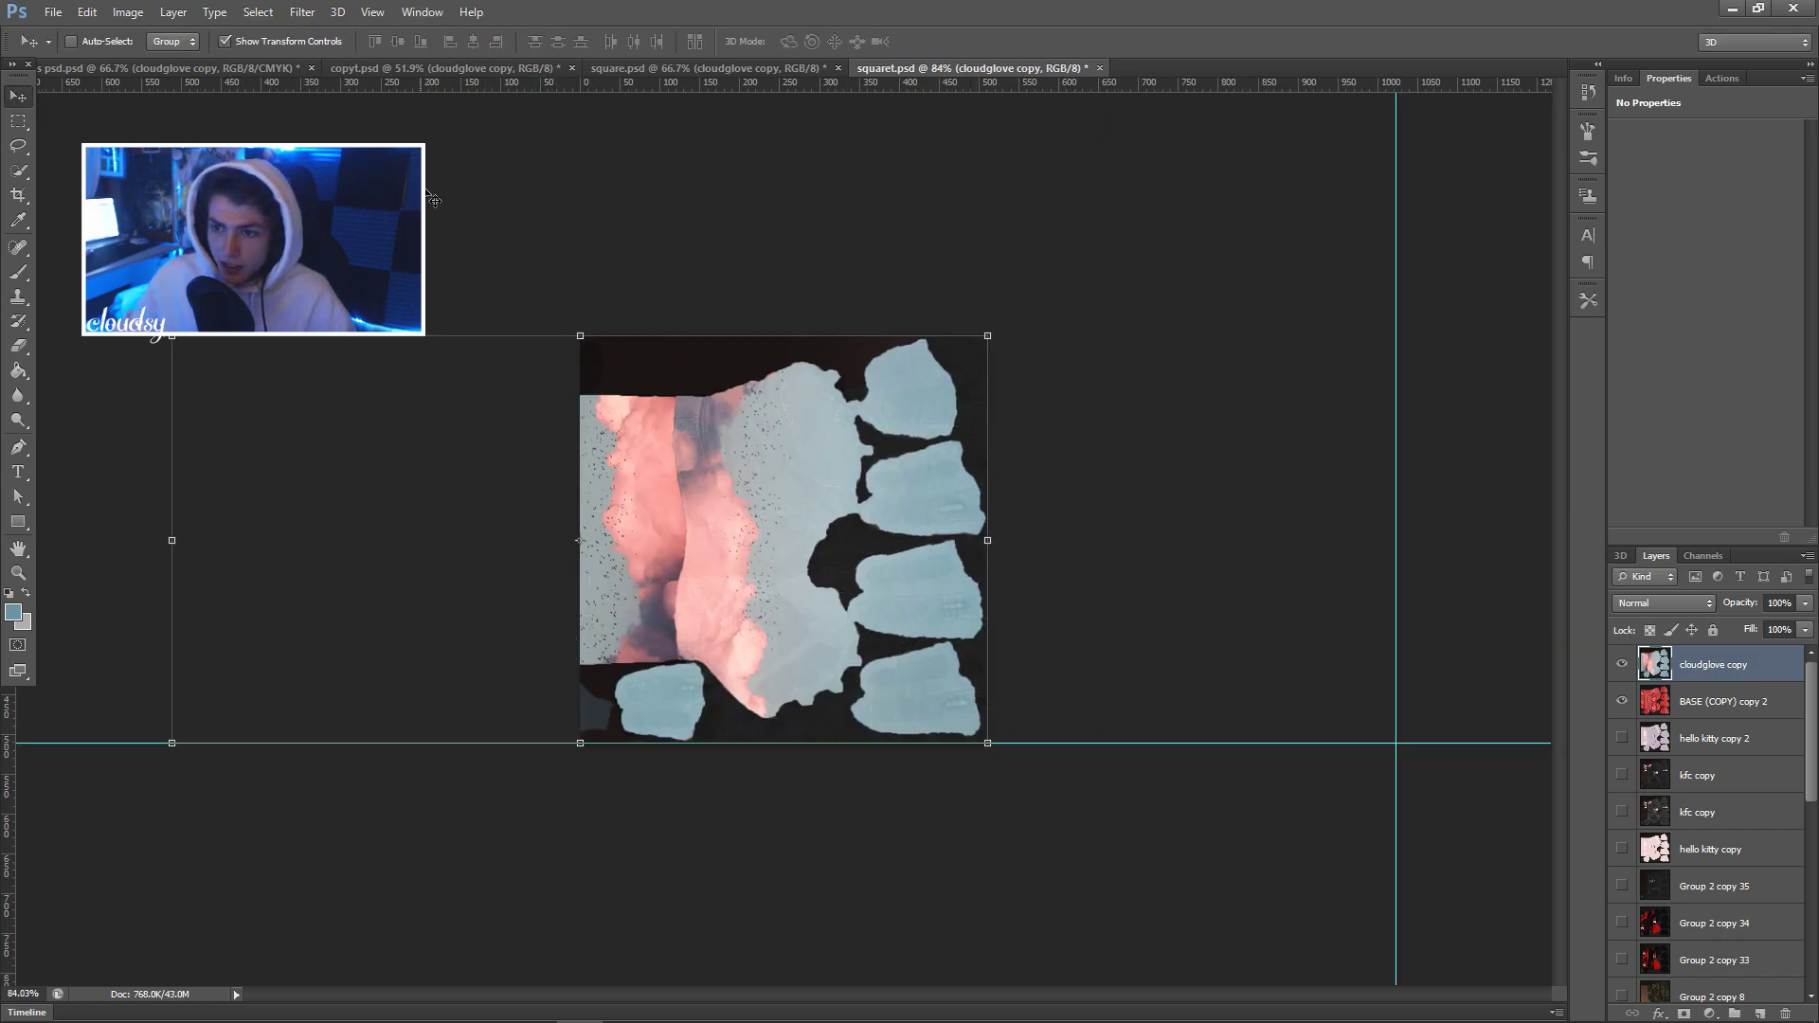
# In copyt.psd, hide the BASE (COPY) copy 2 layer and set the cloudglove copy layer's opacity to 20%.
pyautogui.click(437, 68)
pyautogui.click(1622, 680)
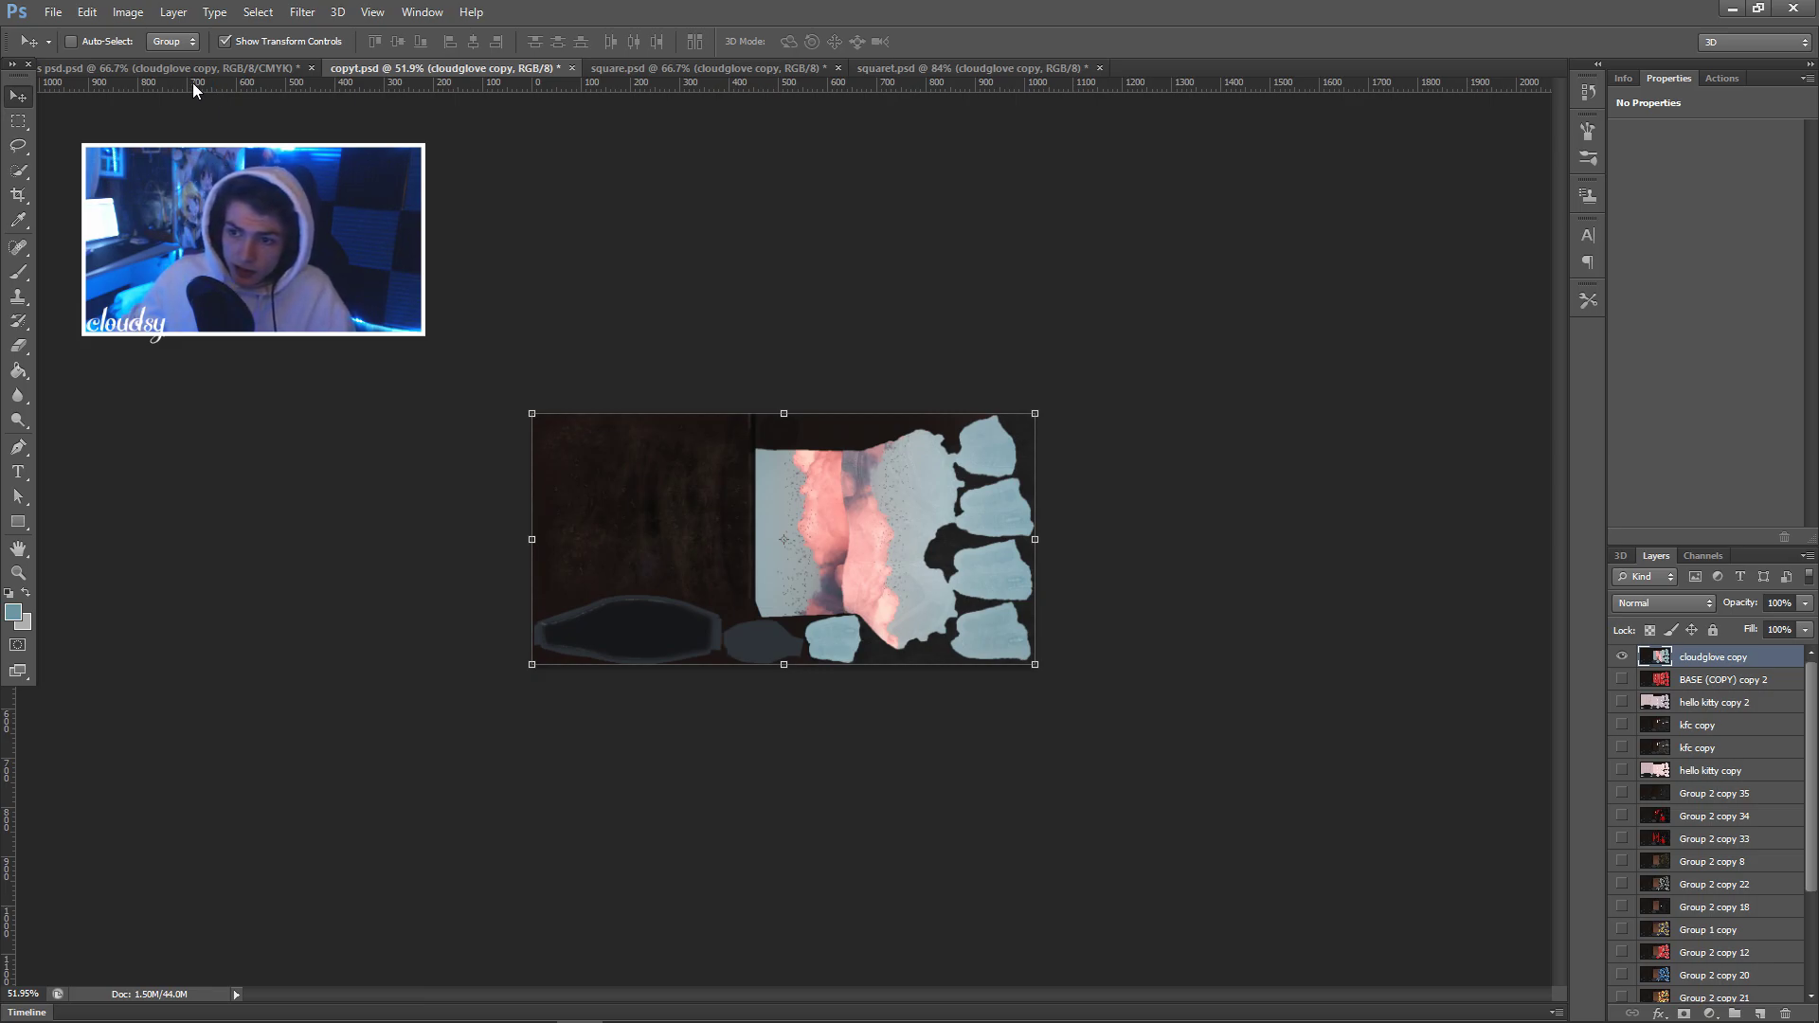
pyautogui.press('m')
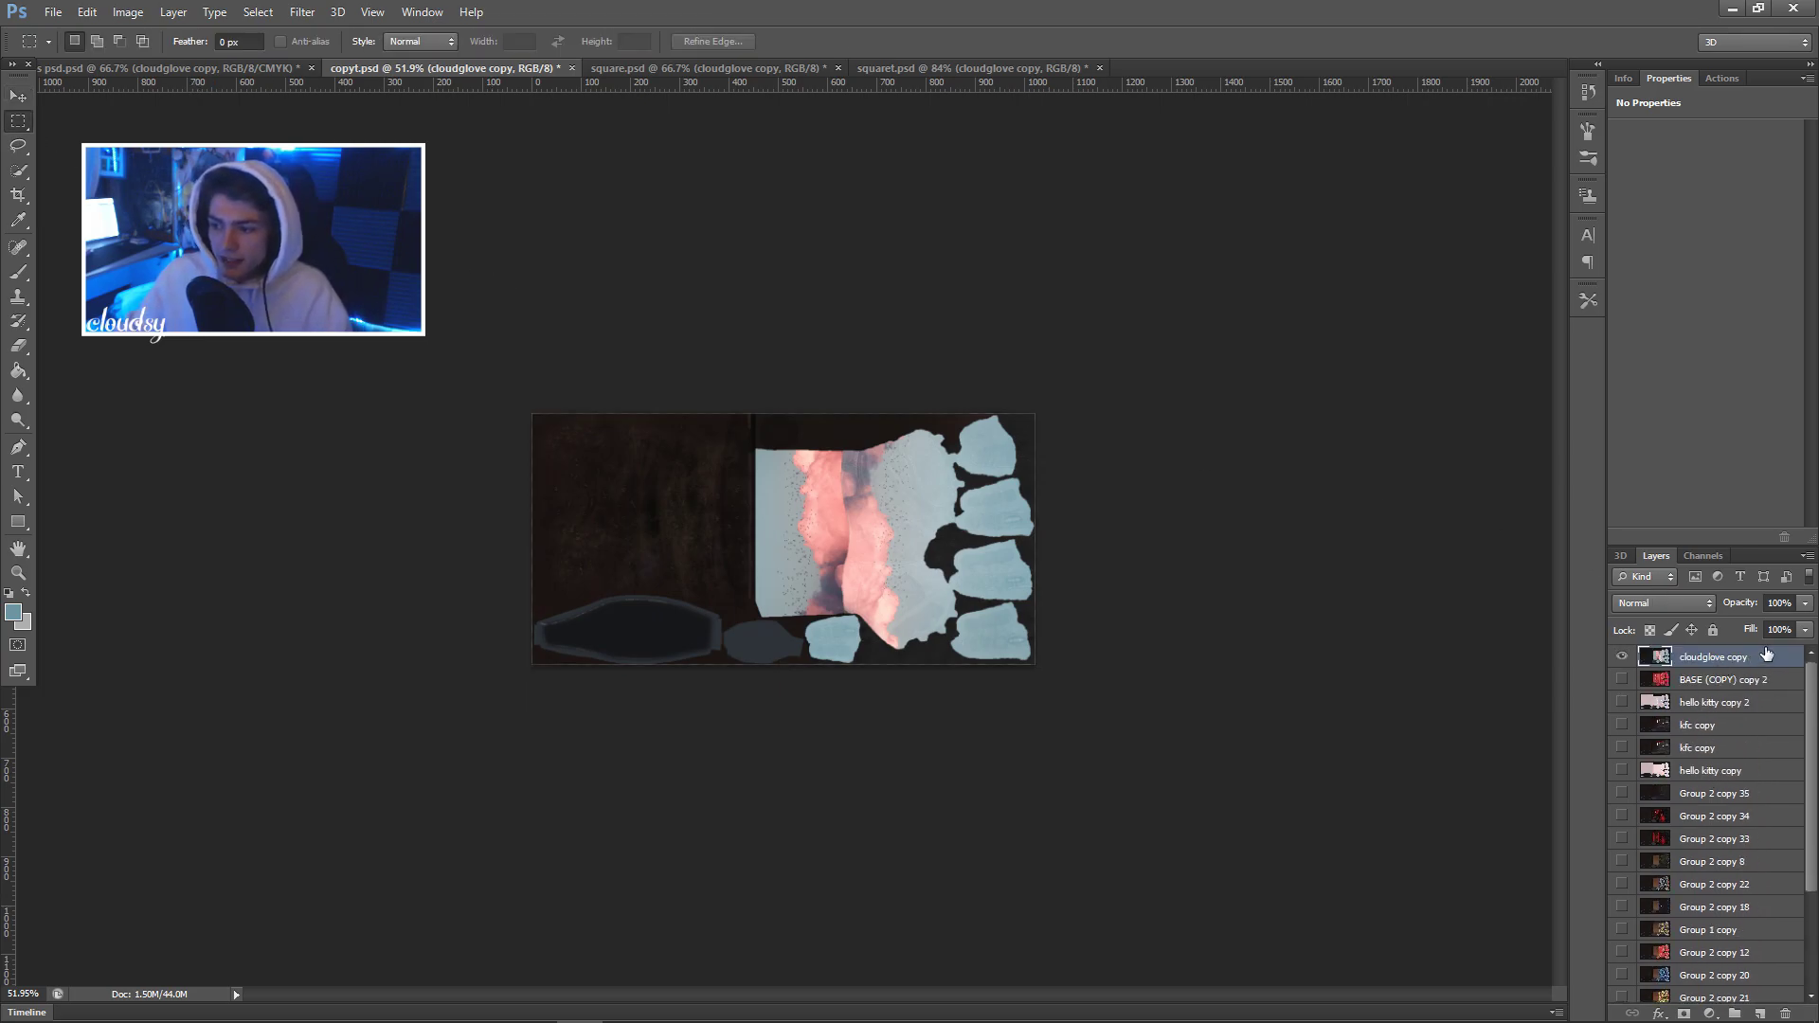
pyautogui.click(1805, 603)
pyautogui.moveTo(1805, 625); pyautogui.dragTo(1725, 628)
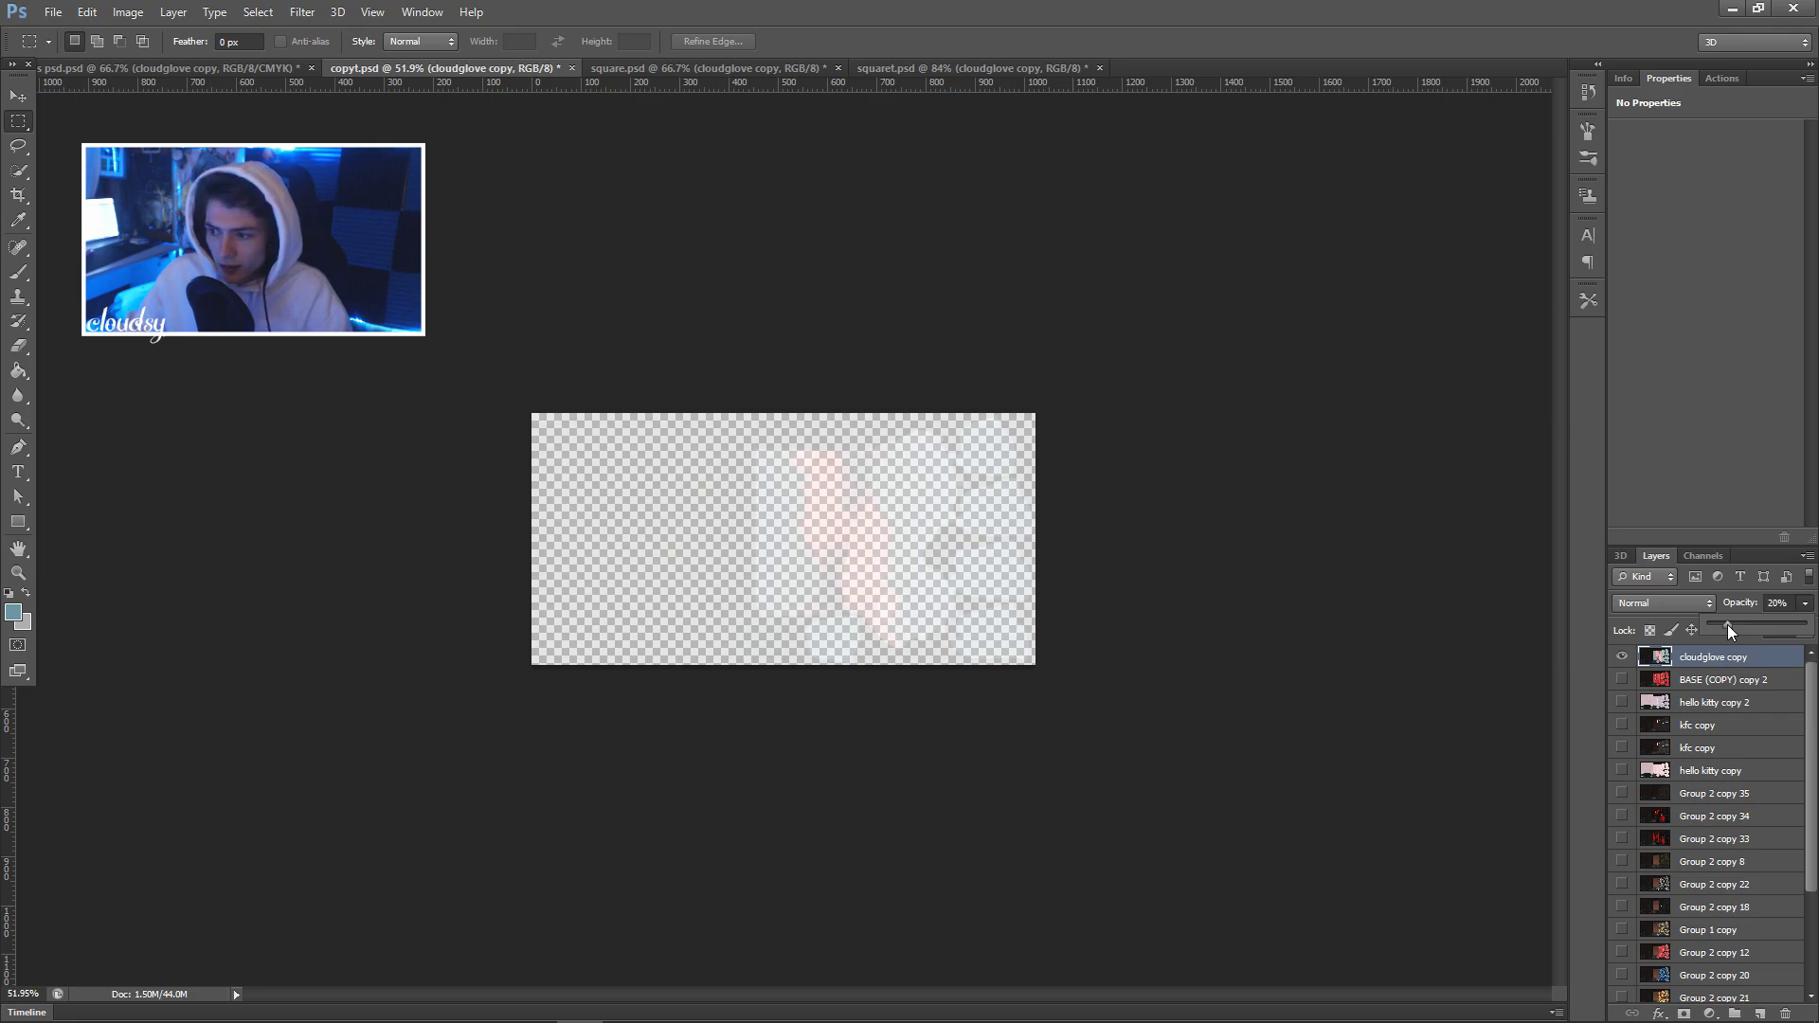
# In squaret.psd, hide the BASE (COPY) copy 2 layer and set the cloudglove copy layer's opacity to 20%.
pyautogui.click(976, 68)
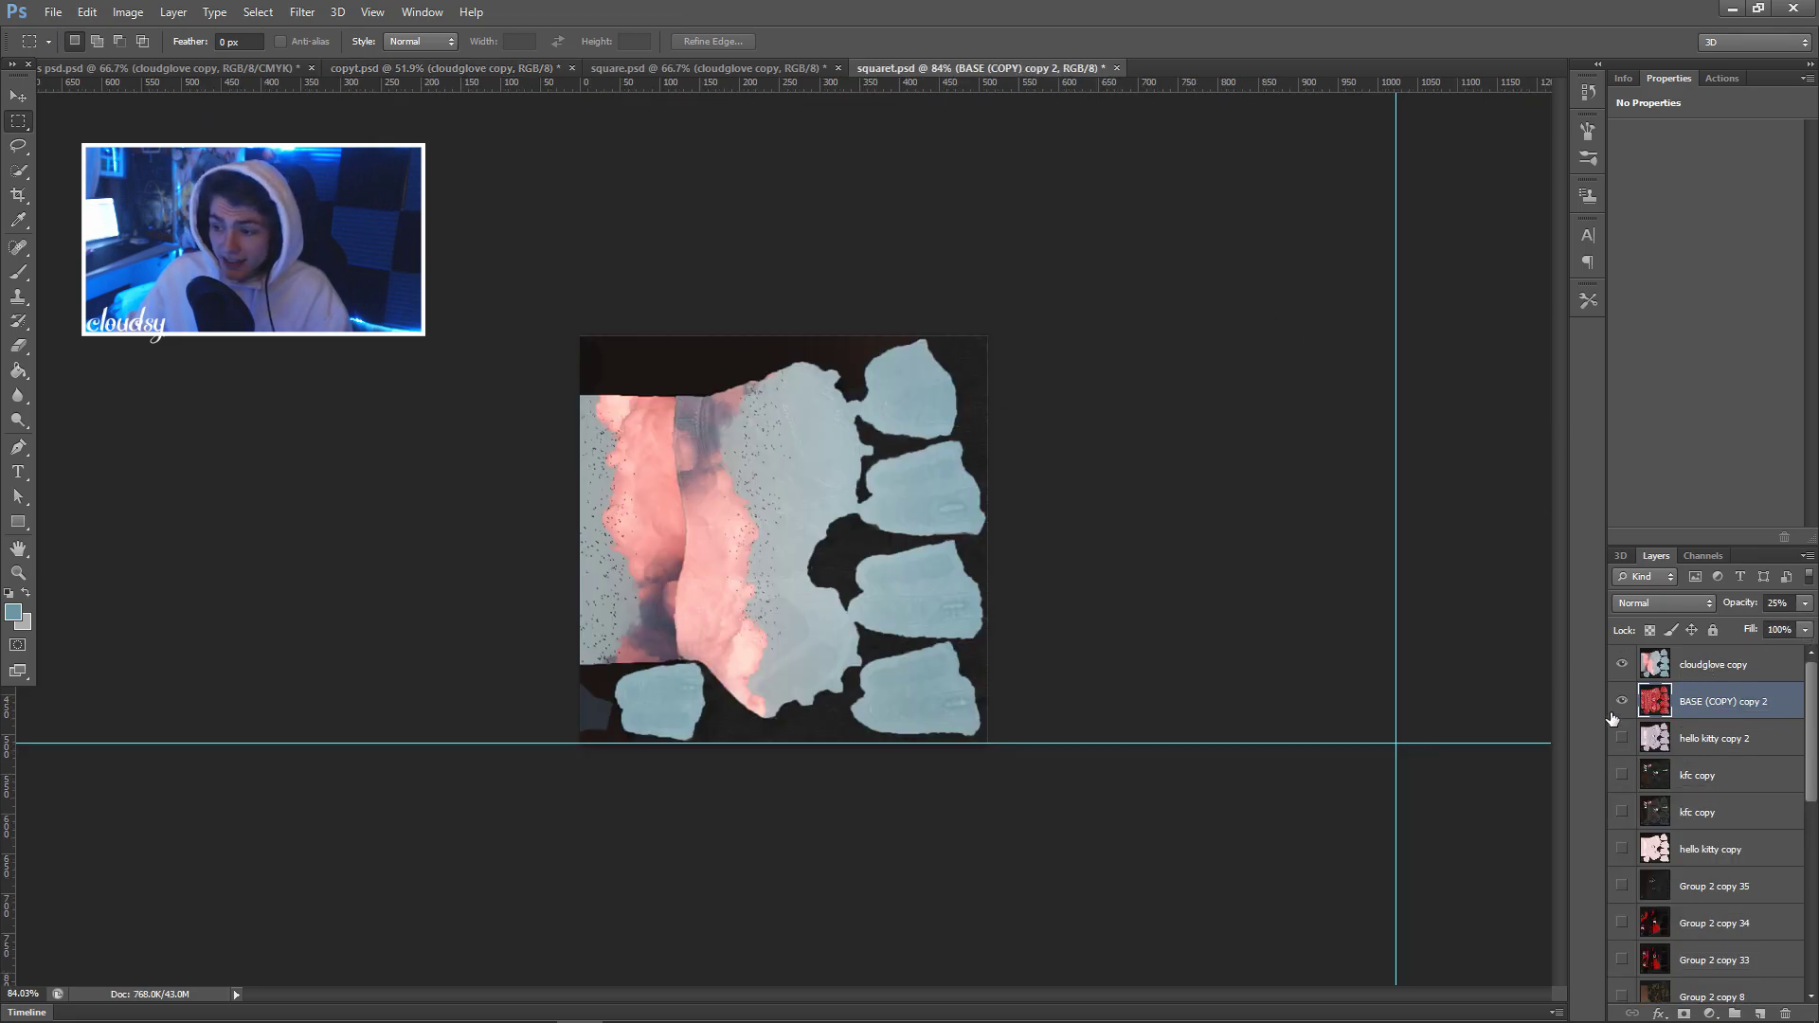
pyautogui.click(1622, 701)
pyautogui.click(1706, 664)
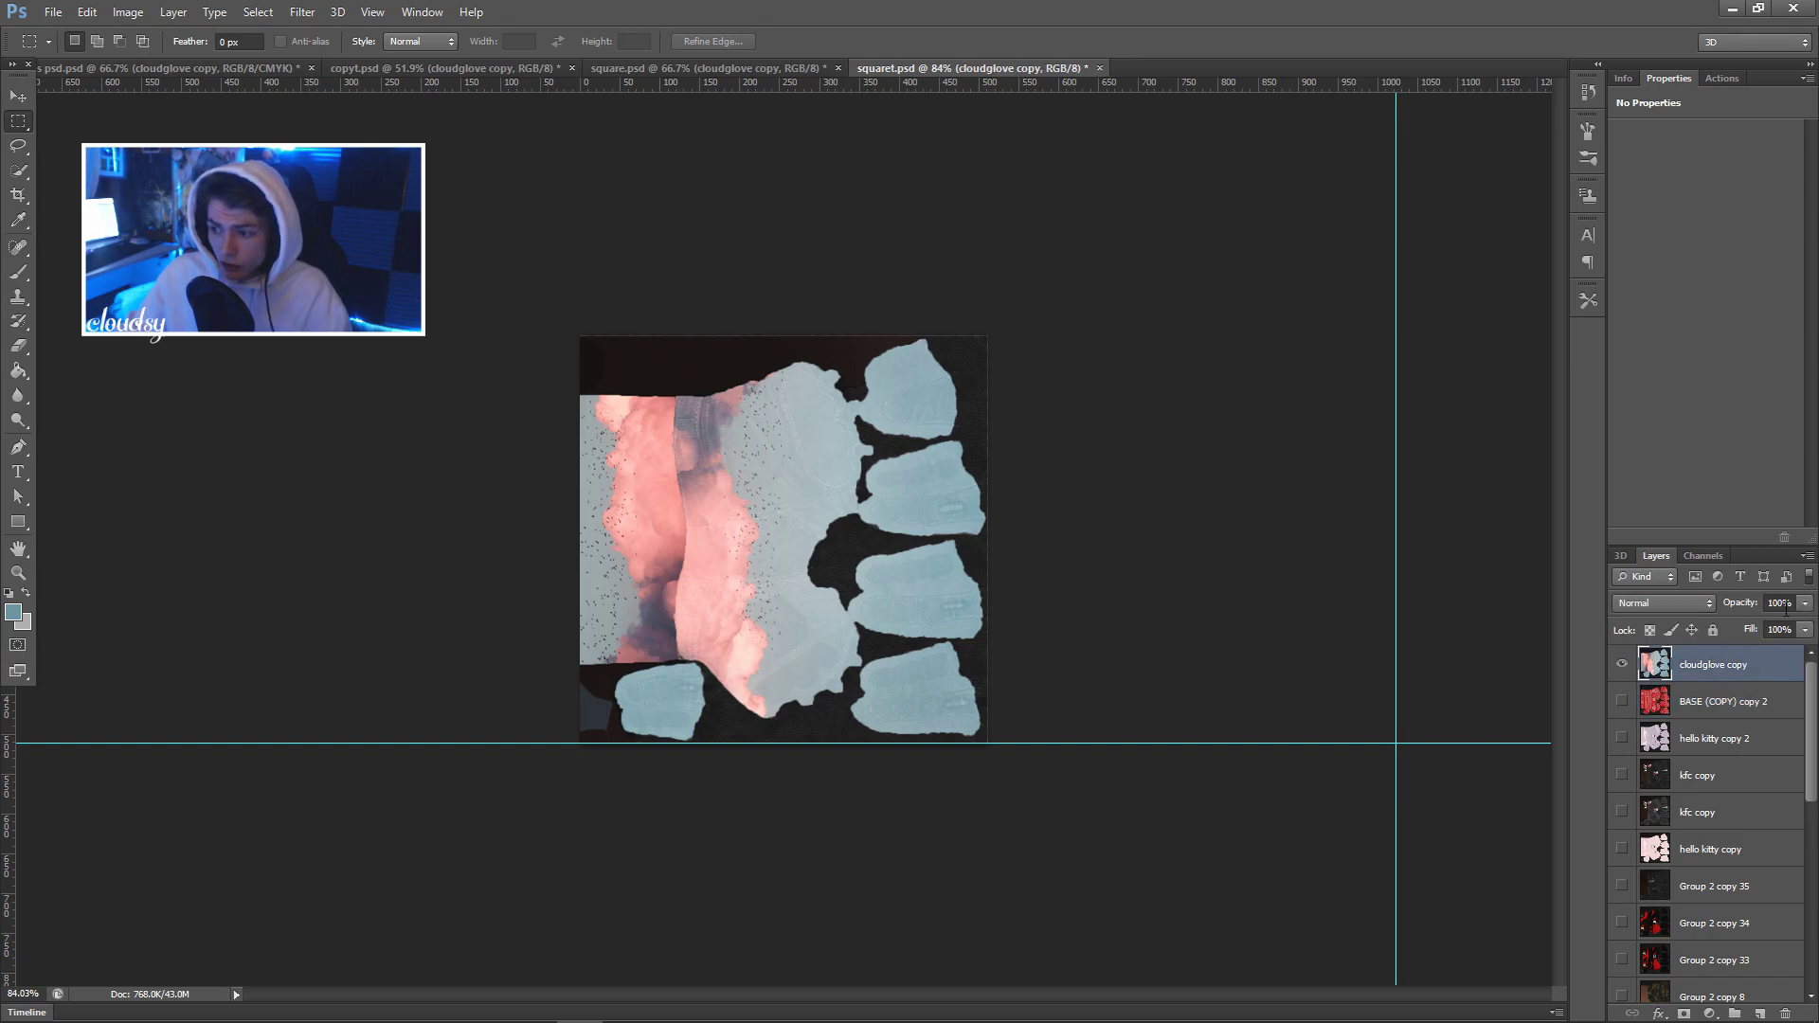
pyautogui.click(1805, 603)
pyautogui.click(1725, 625)
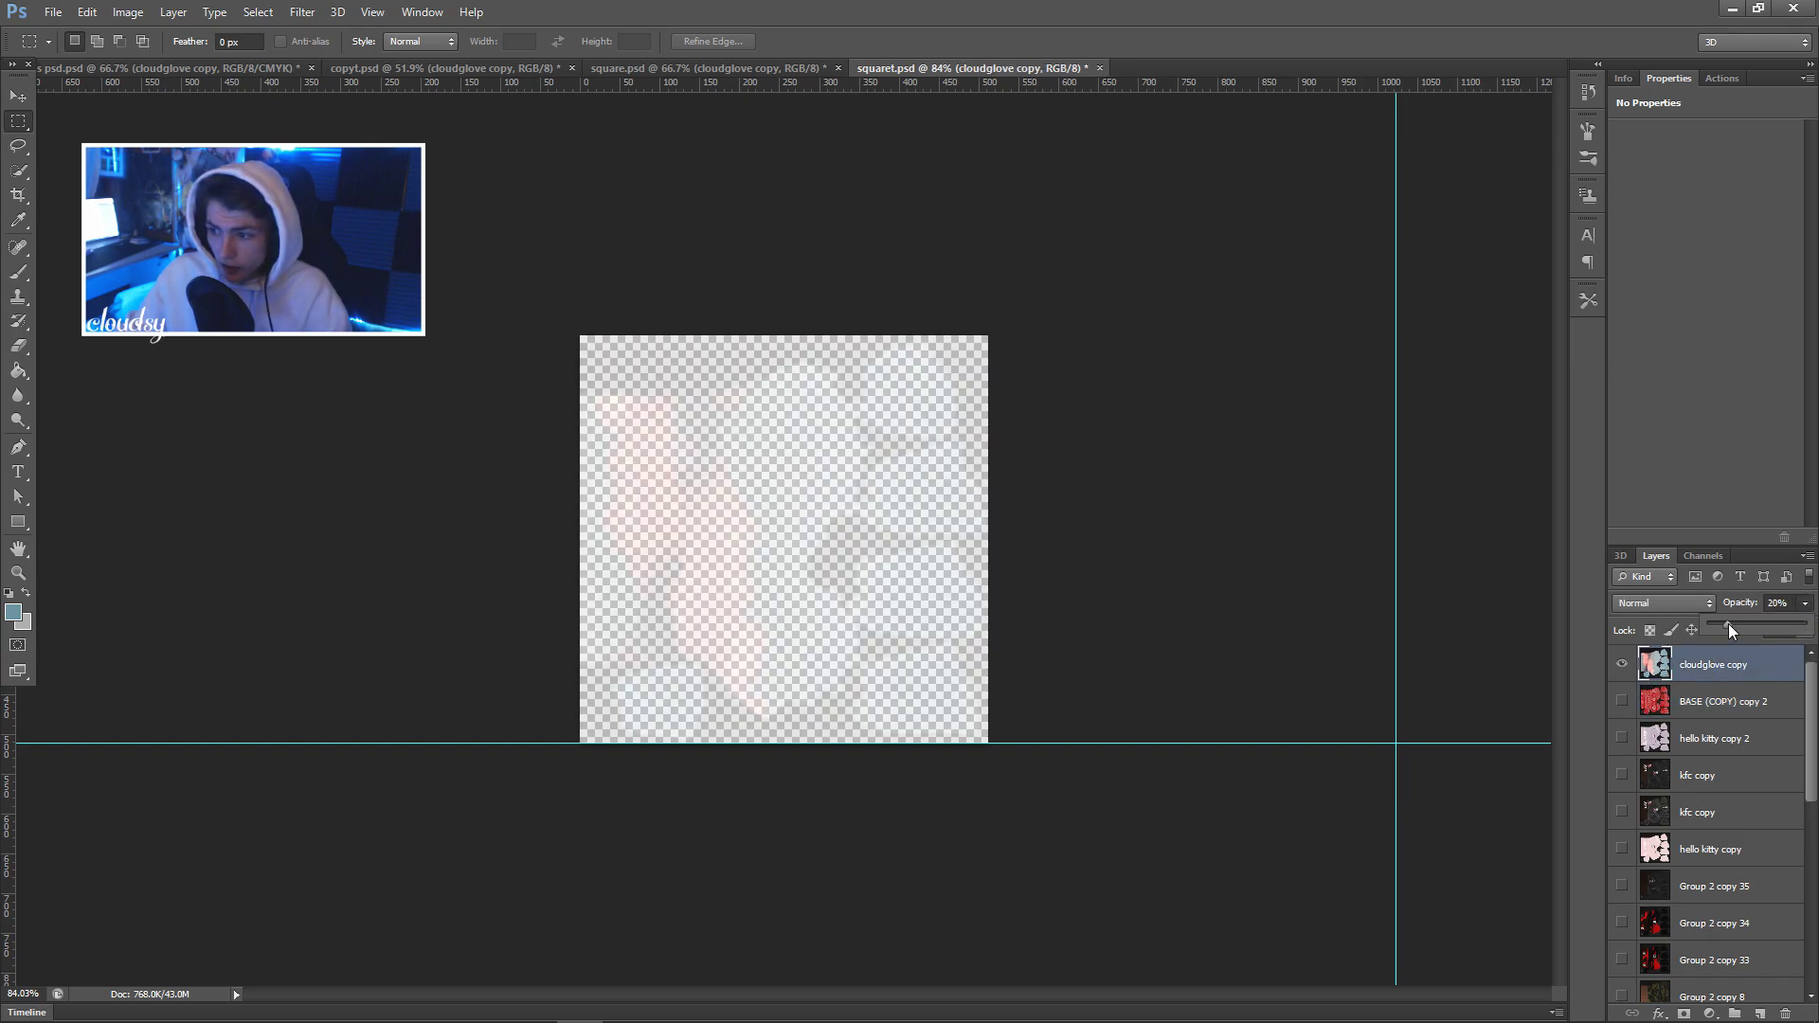
pyautogui.click(1469, 540)
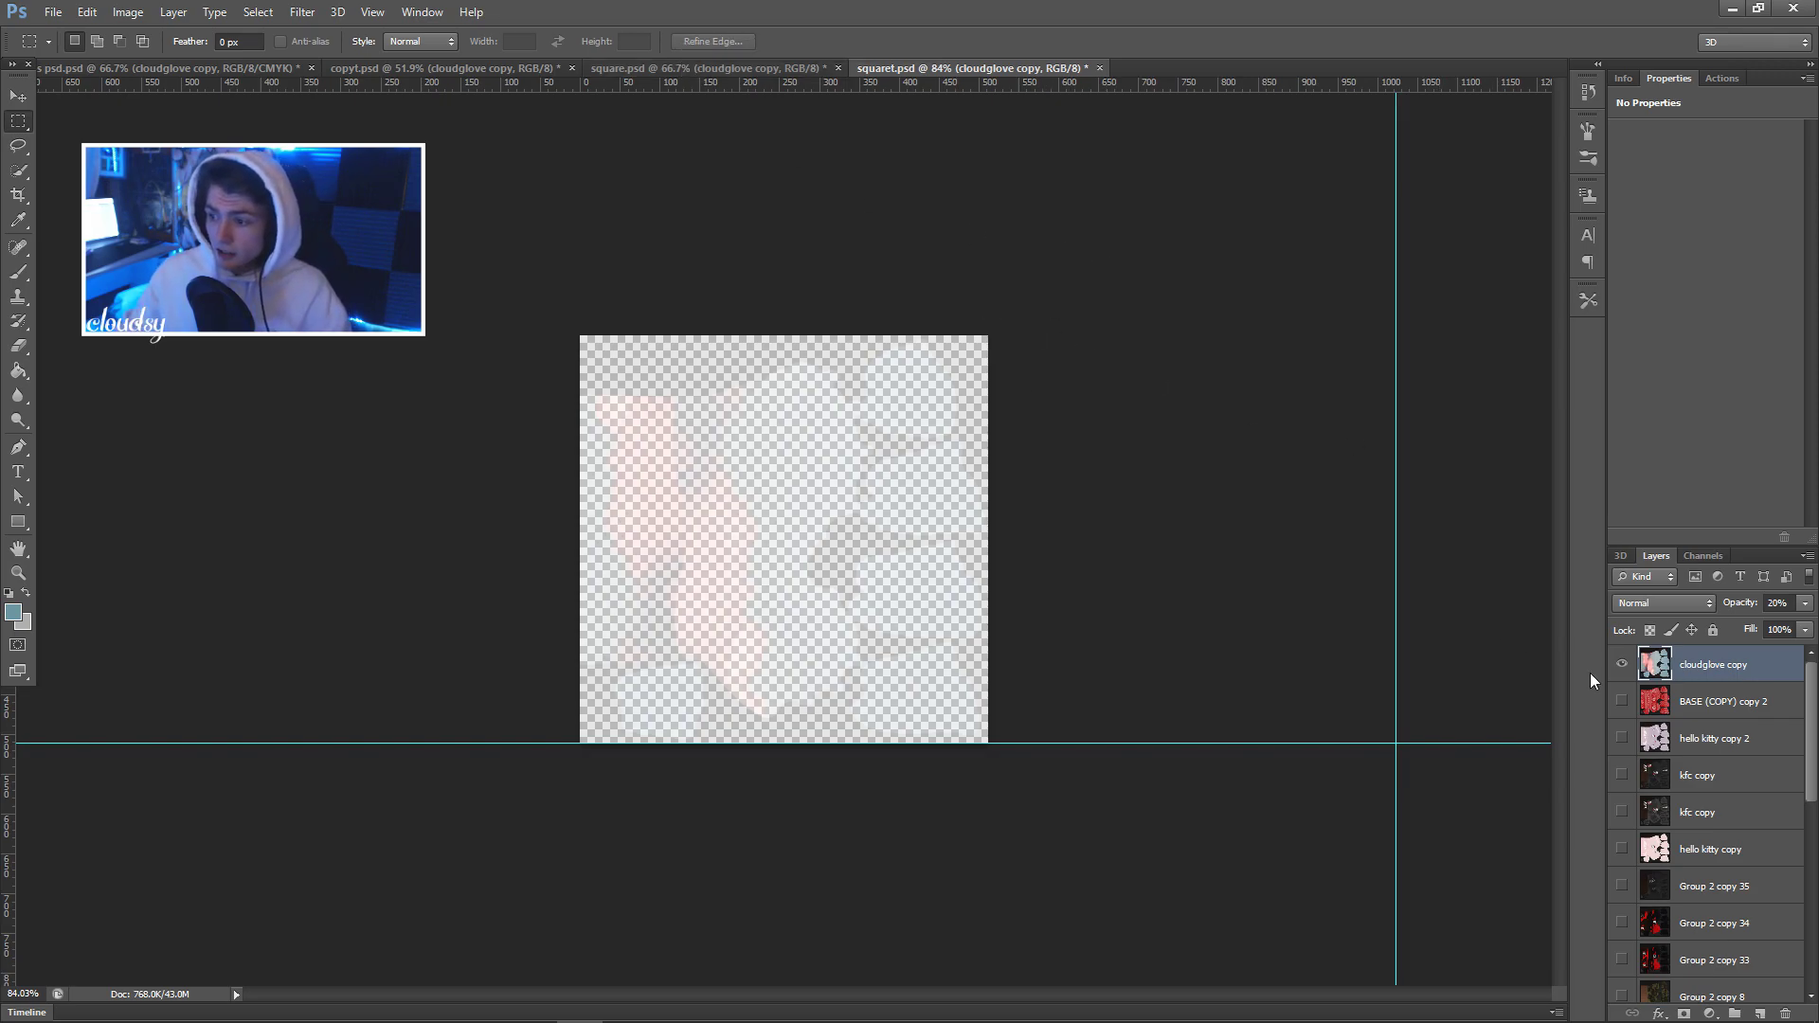
# Set up a Save As for gloves psd.psd with the inner DDS Converter 1.4 folder under convert as location and PNG as format.
pyautogui.click(654, 71)
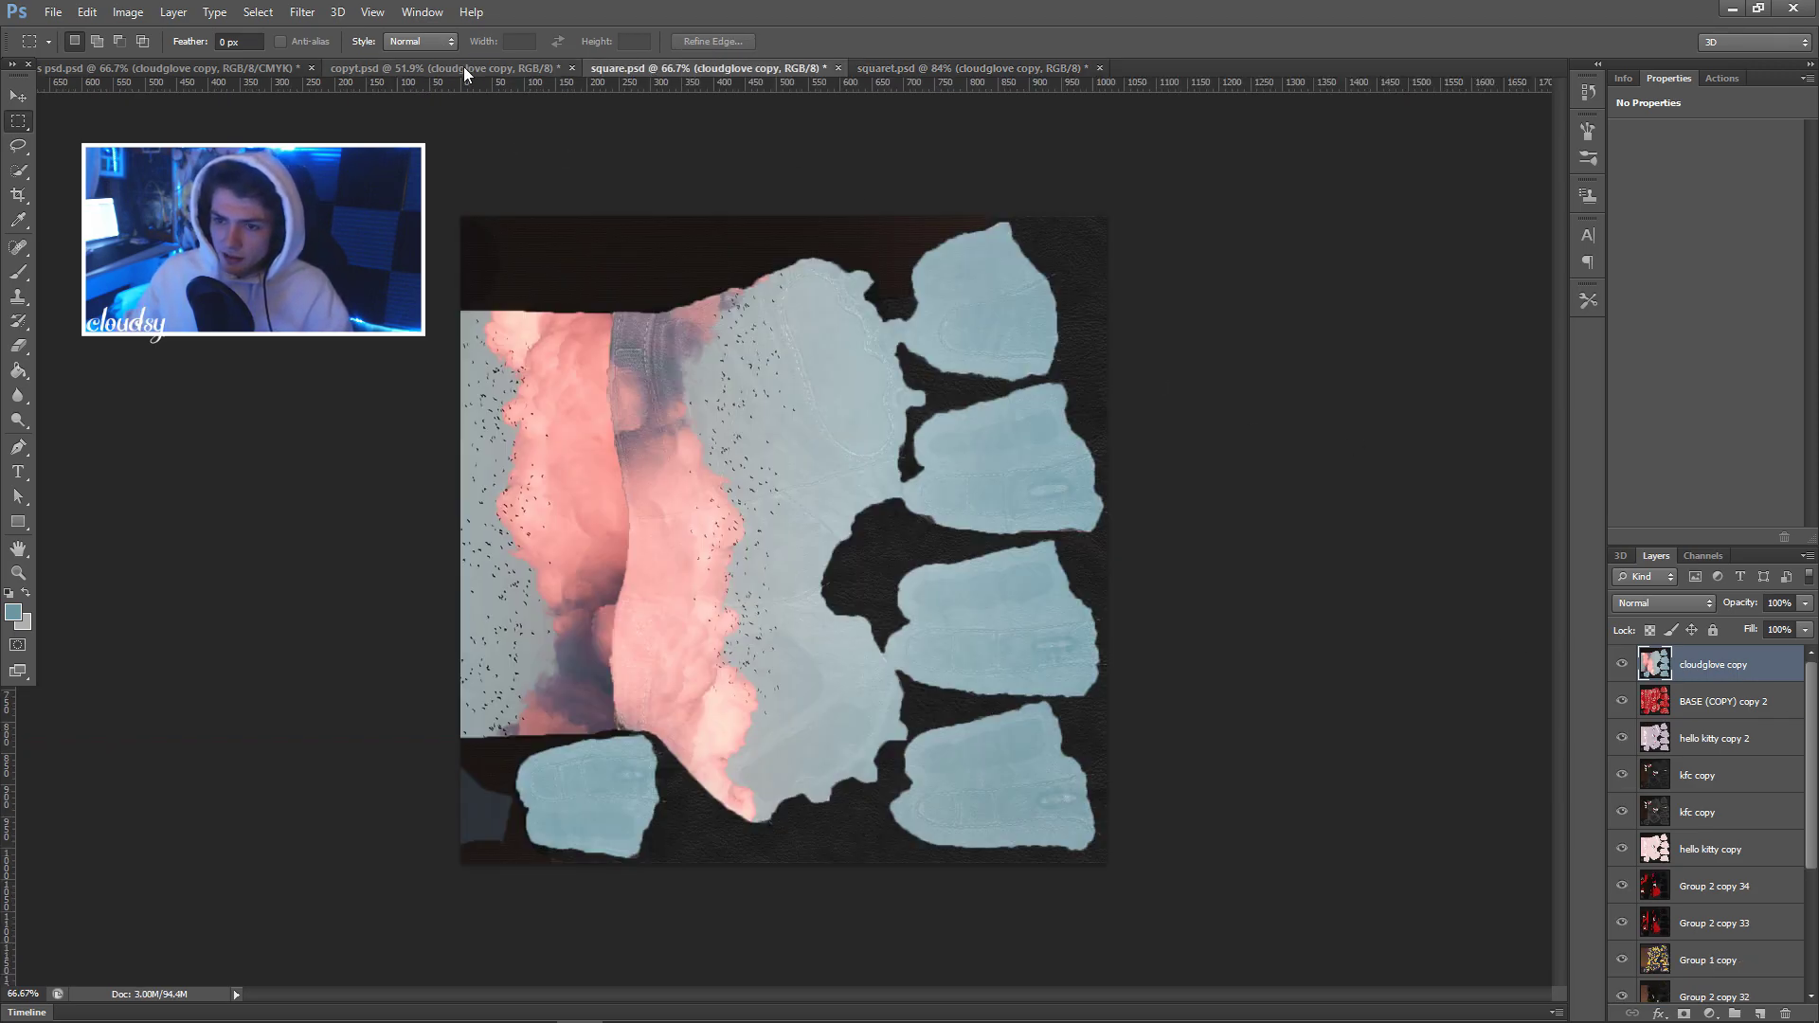
pyautogui.click(275, 69)
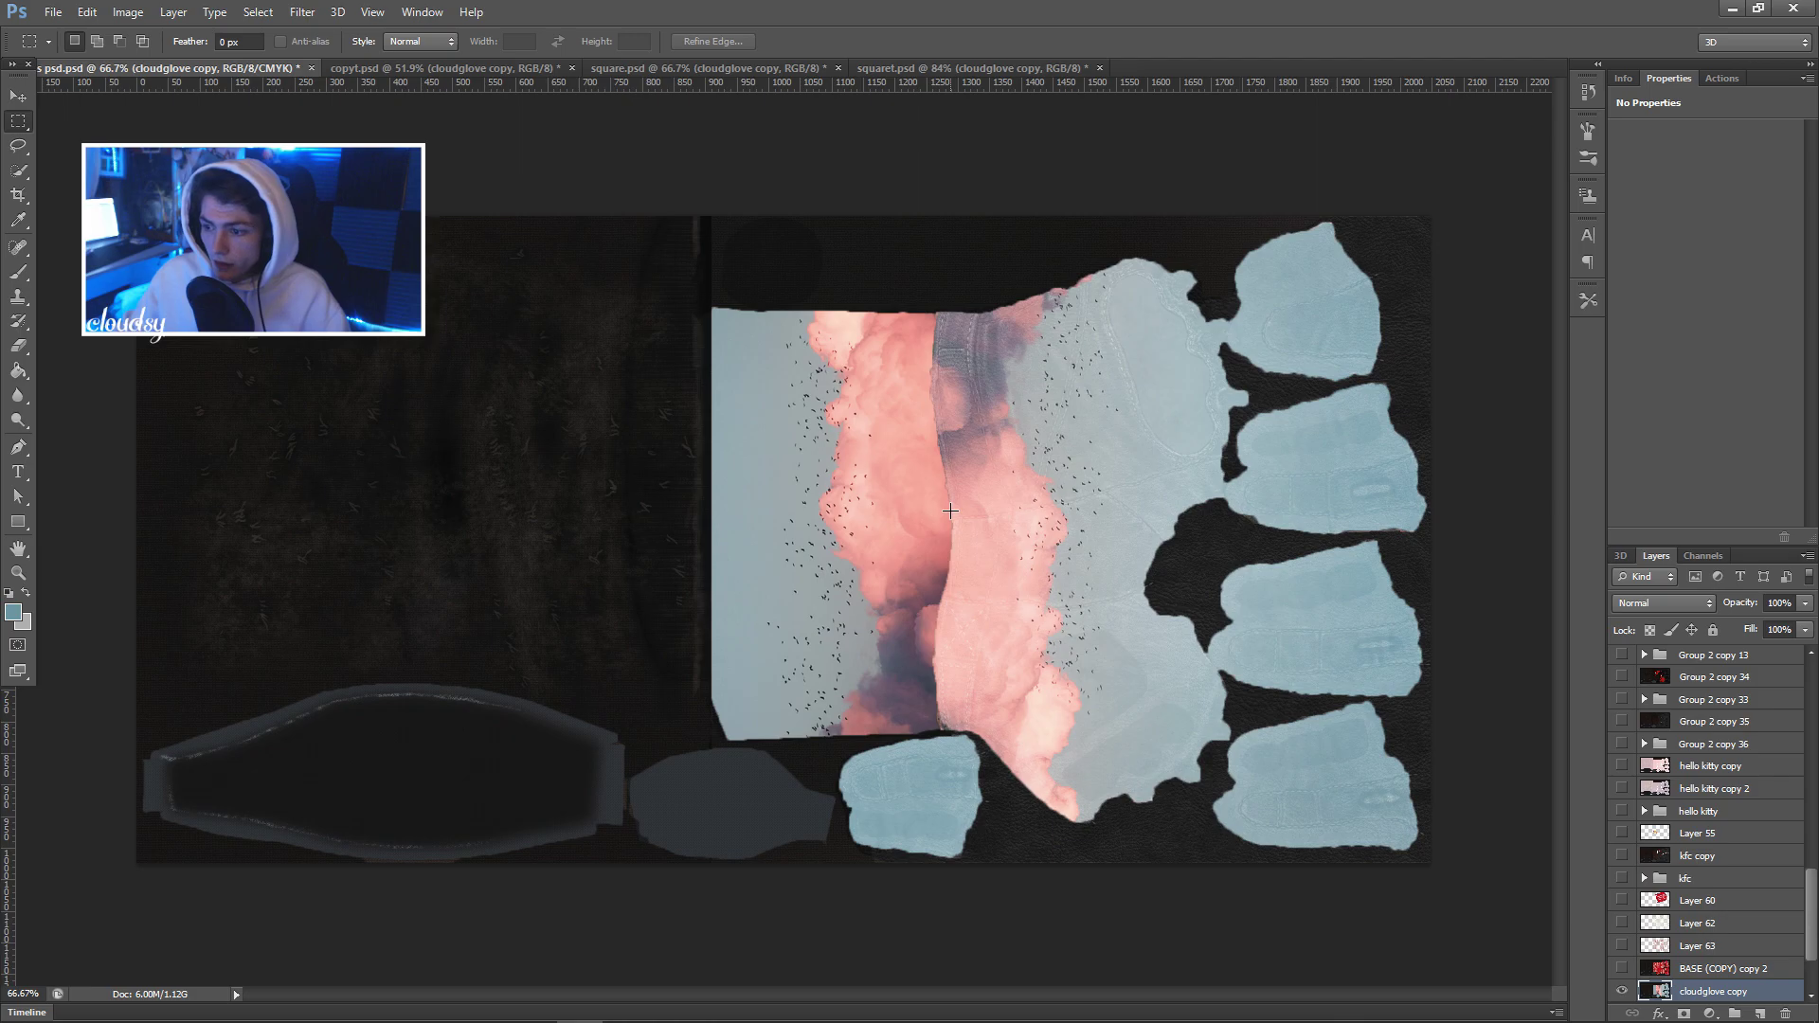
pyautogui.click(52, 13)
pyautogui.click(56, 257)
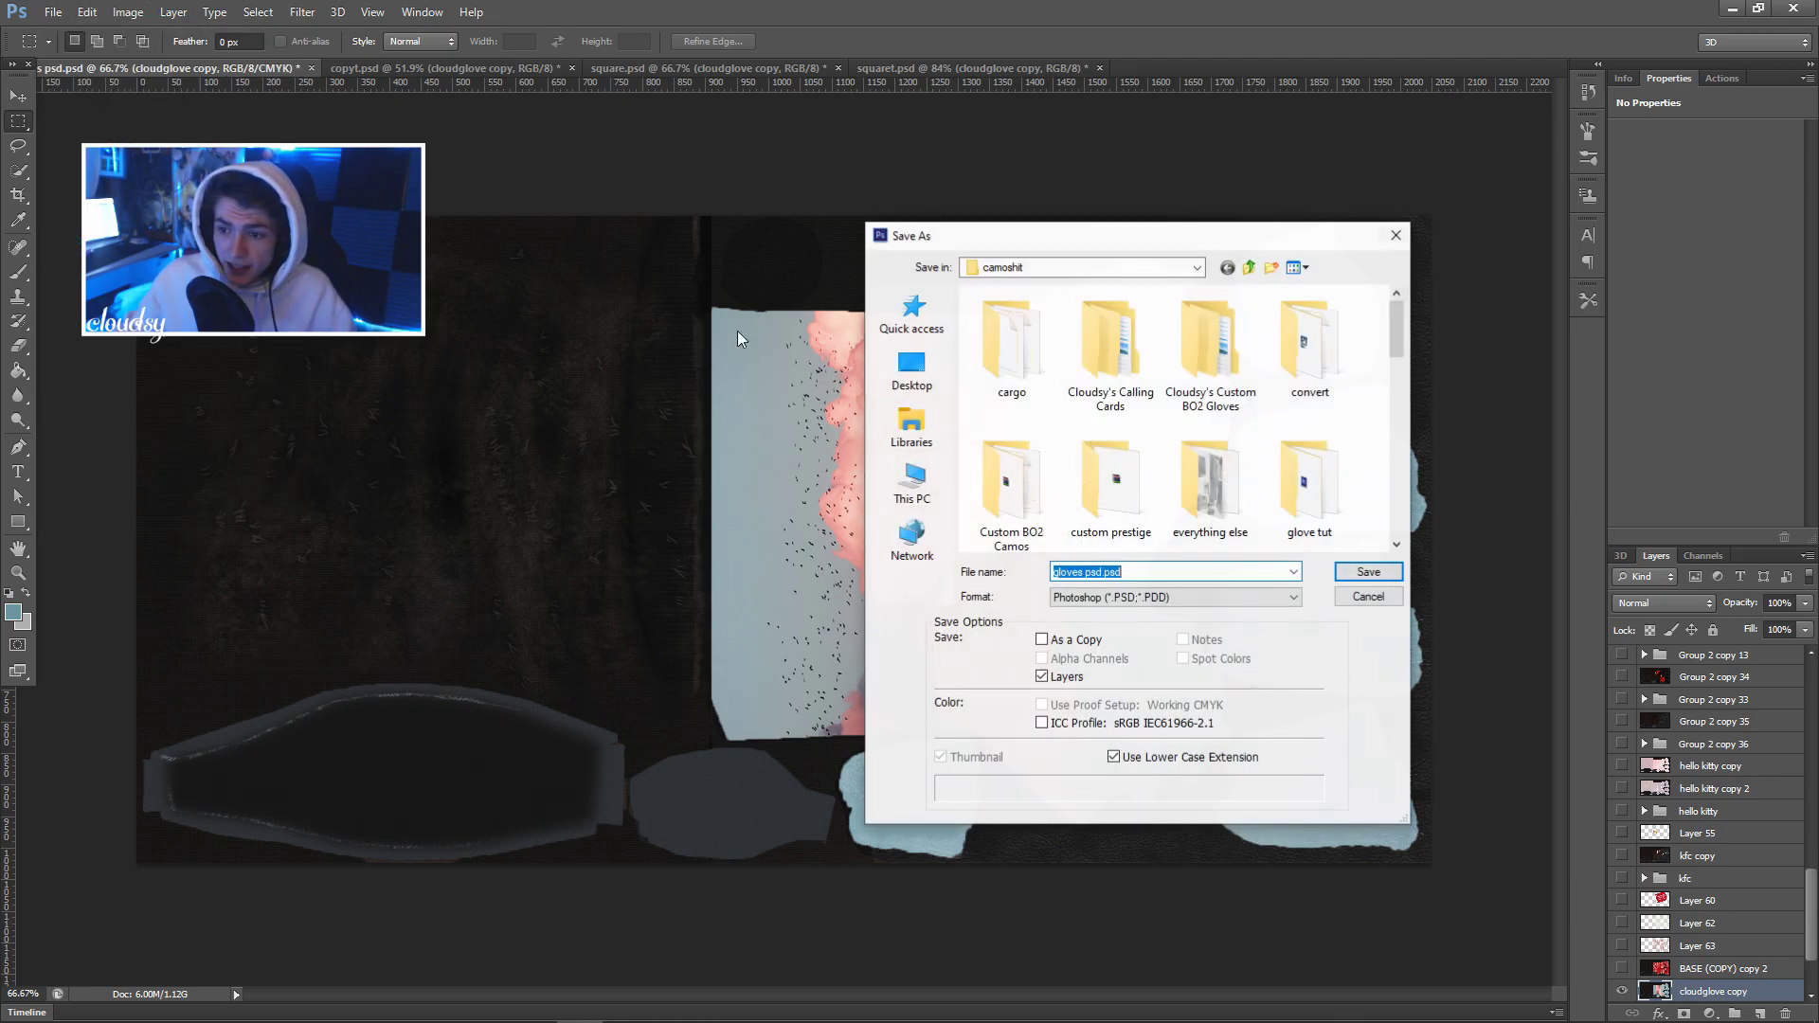
pyautogui.doubleClick(1311, 341)
pyautogui.doubleClick(1043, 326)
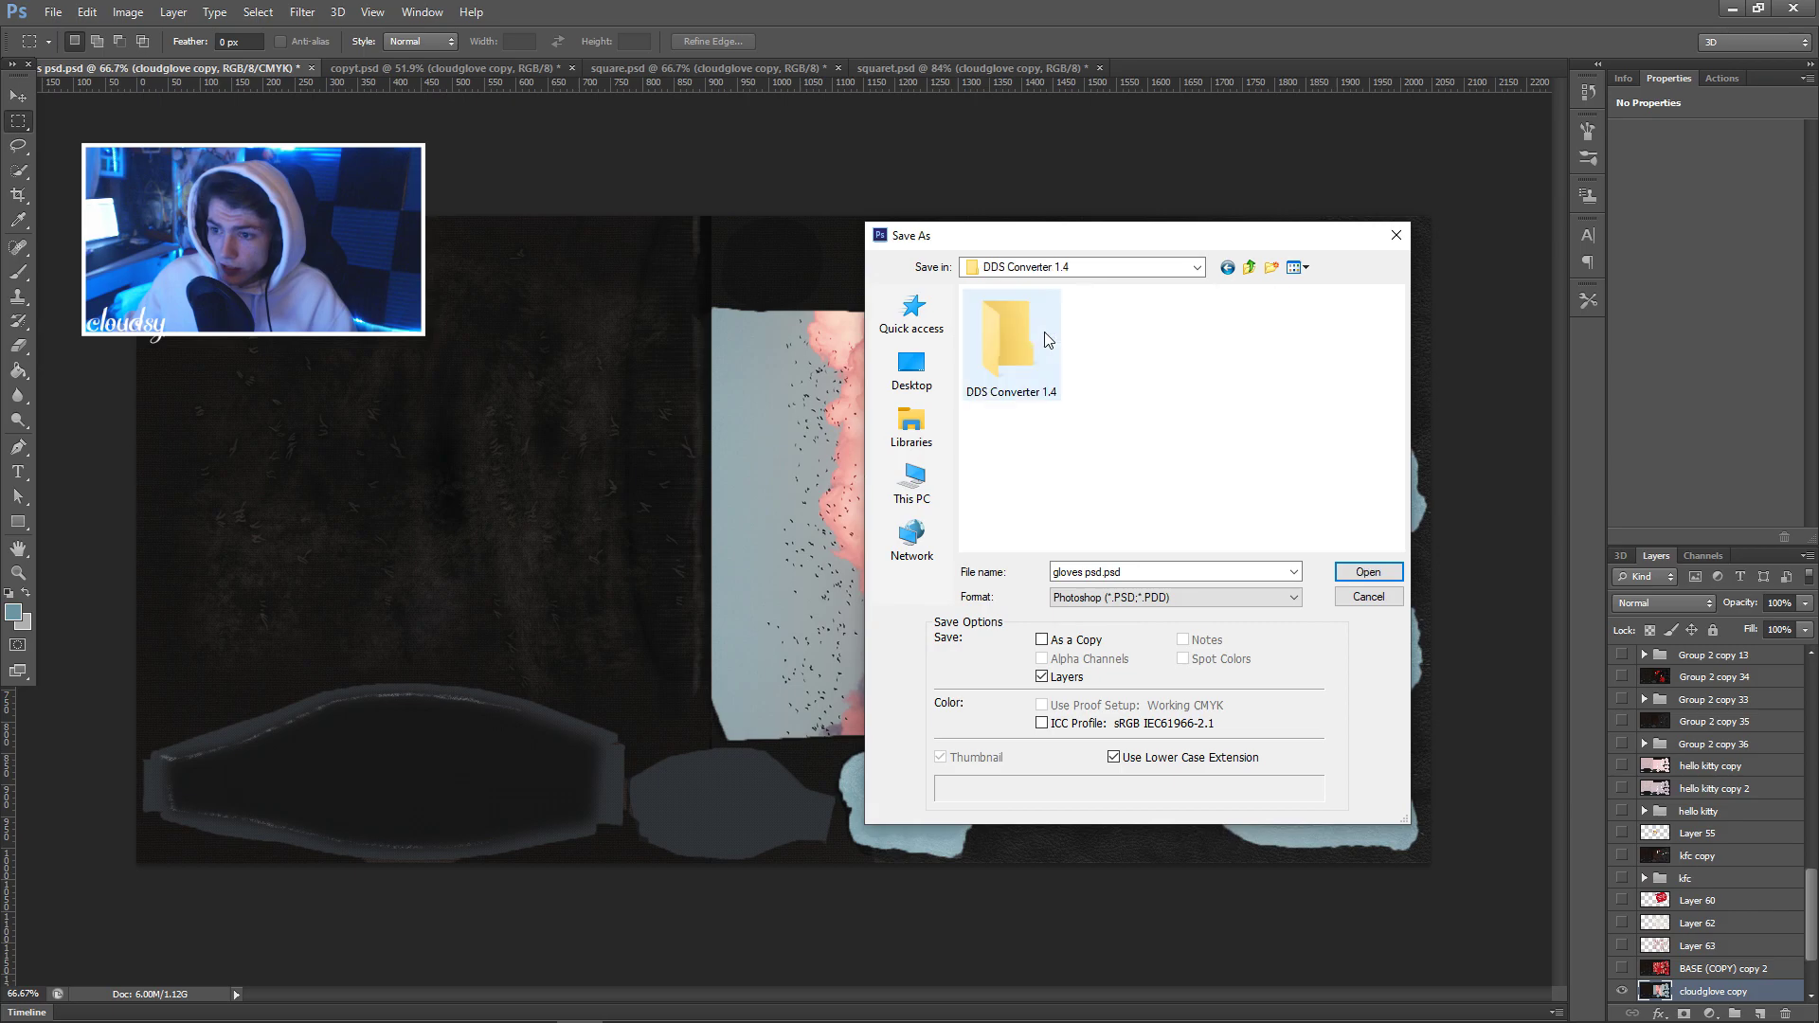
pyautogui.doubleClick(1047, 339)
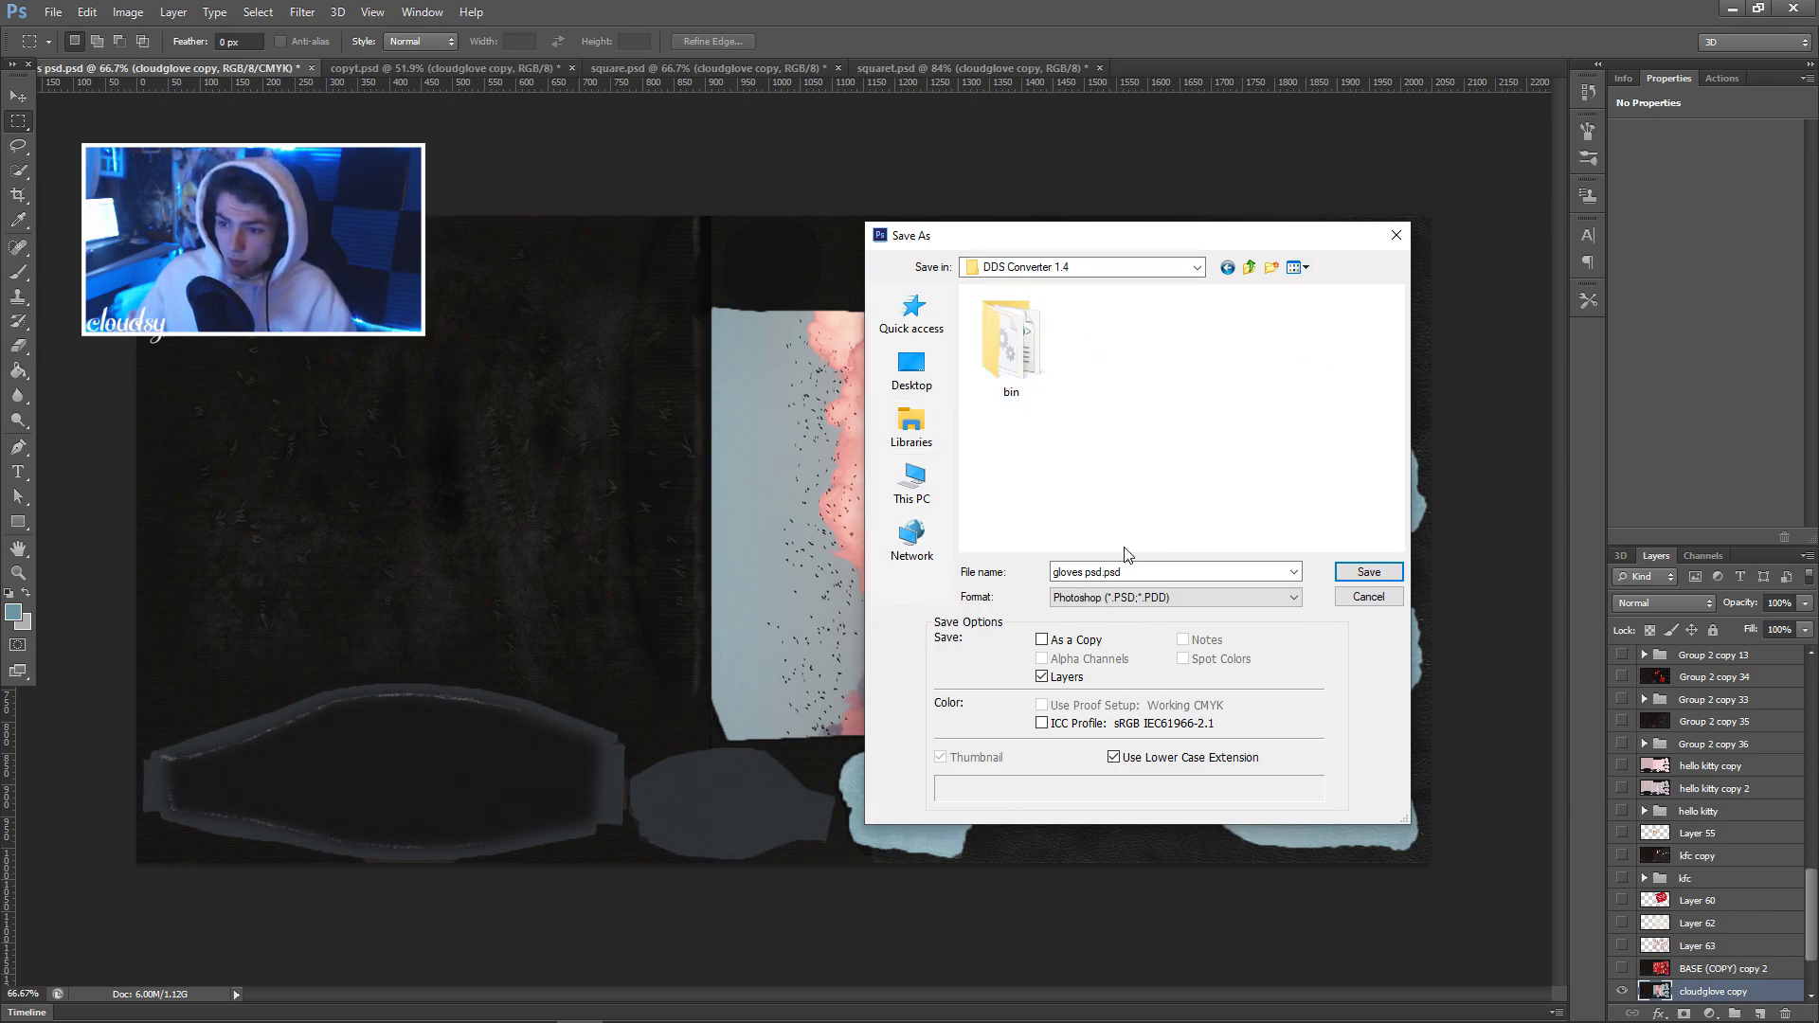
pyautogui.click(1140, 599)
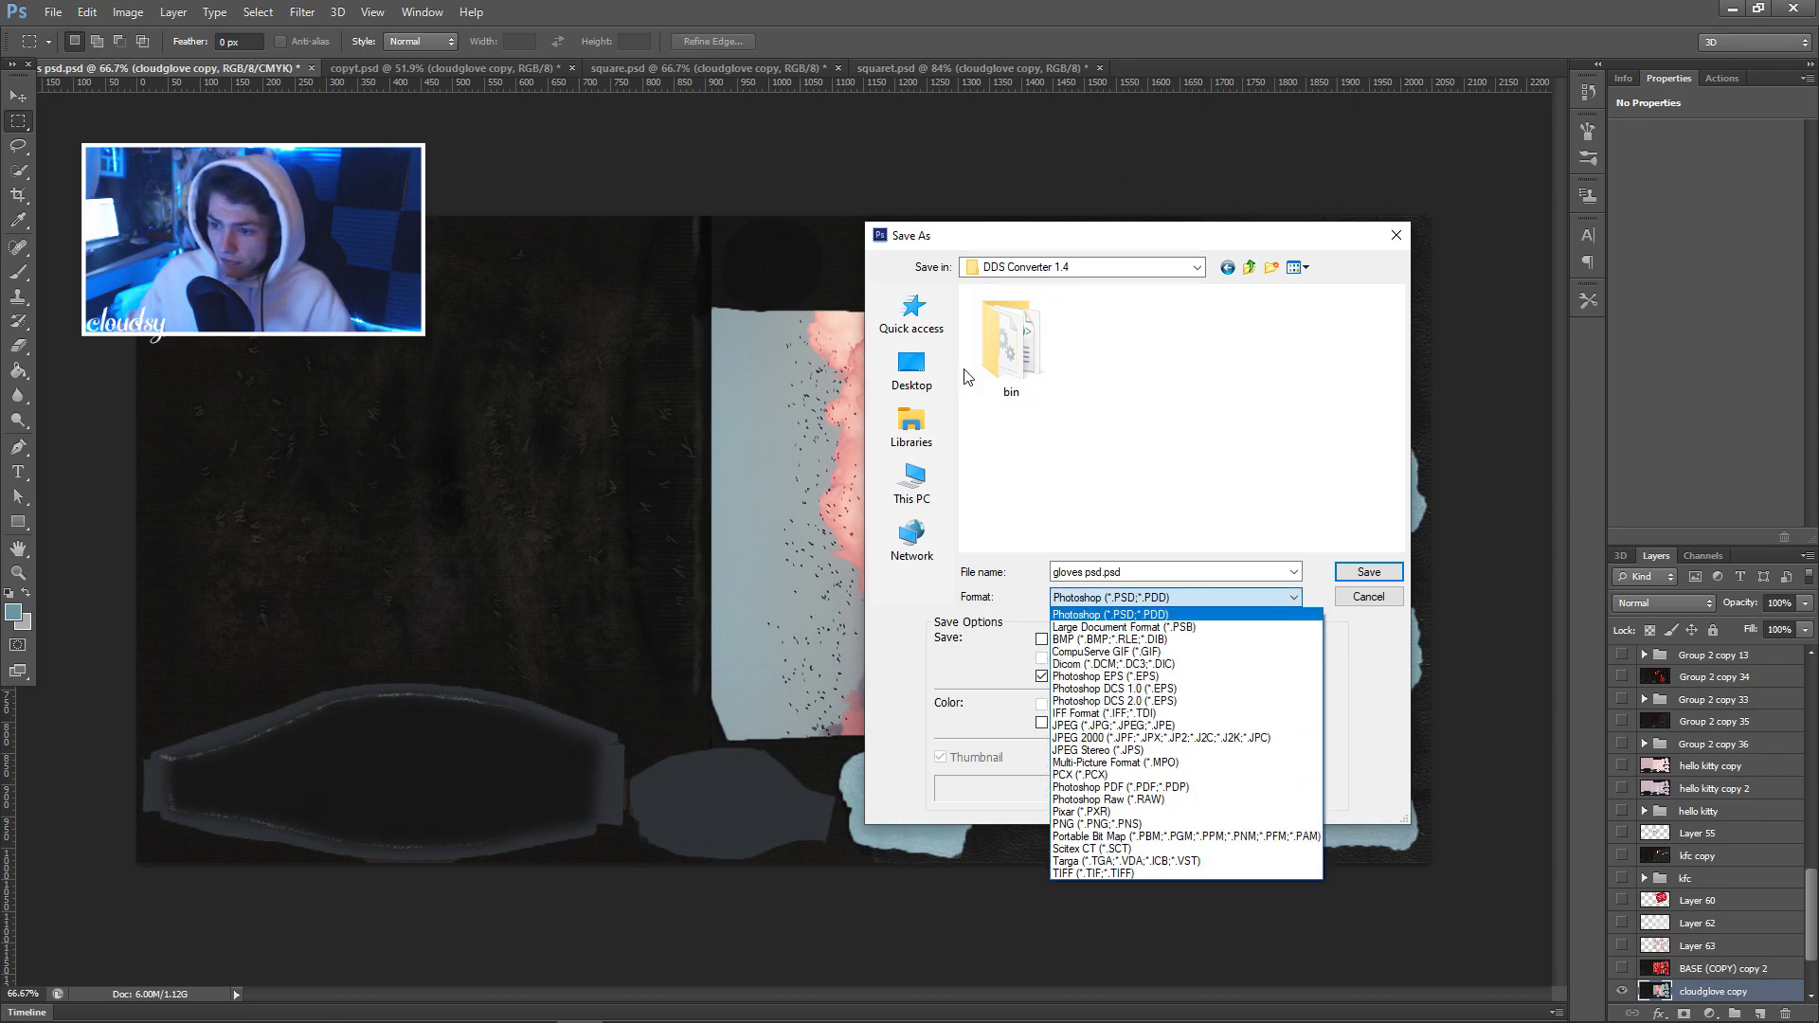
pyautogui.click(1099, 806)
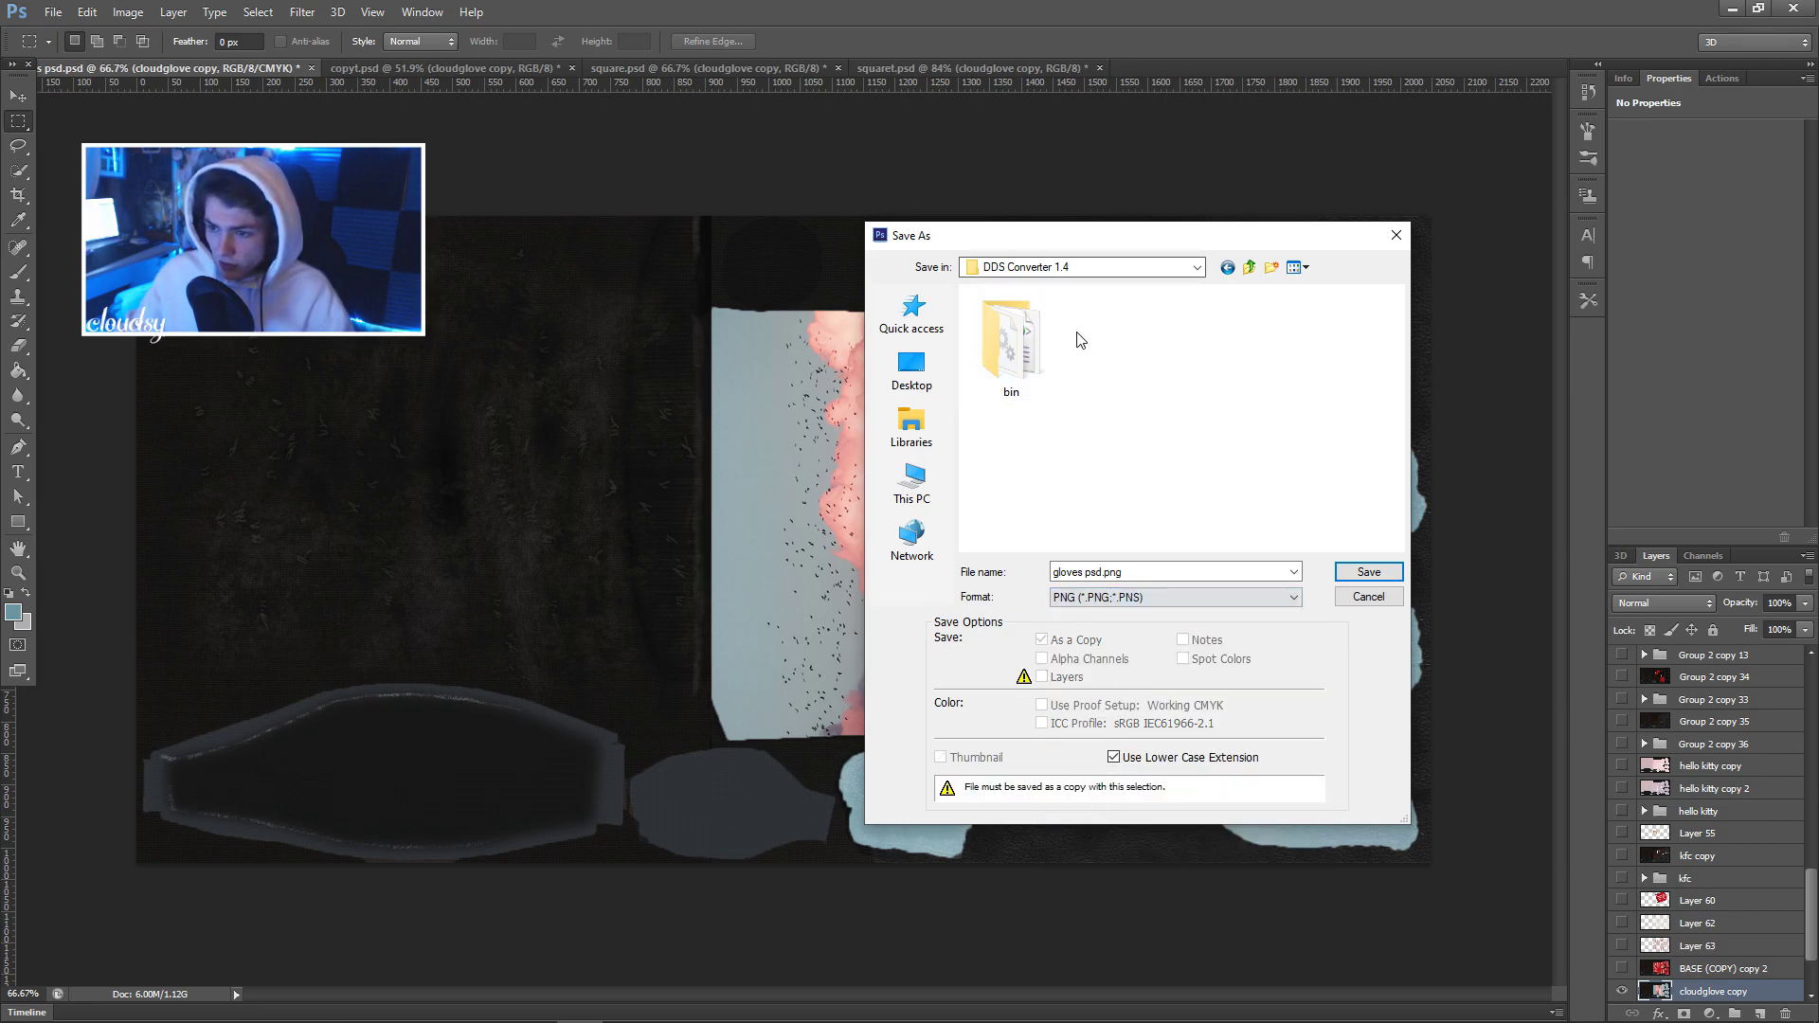
# Name the exported glove image copy.png and save it.
pyautogui.click(1090, 571)
pyautogui.click(1097, 573)
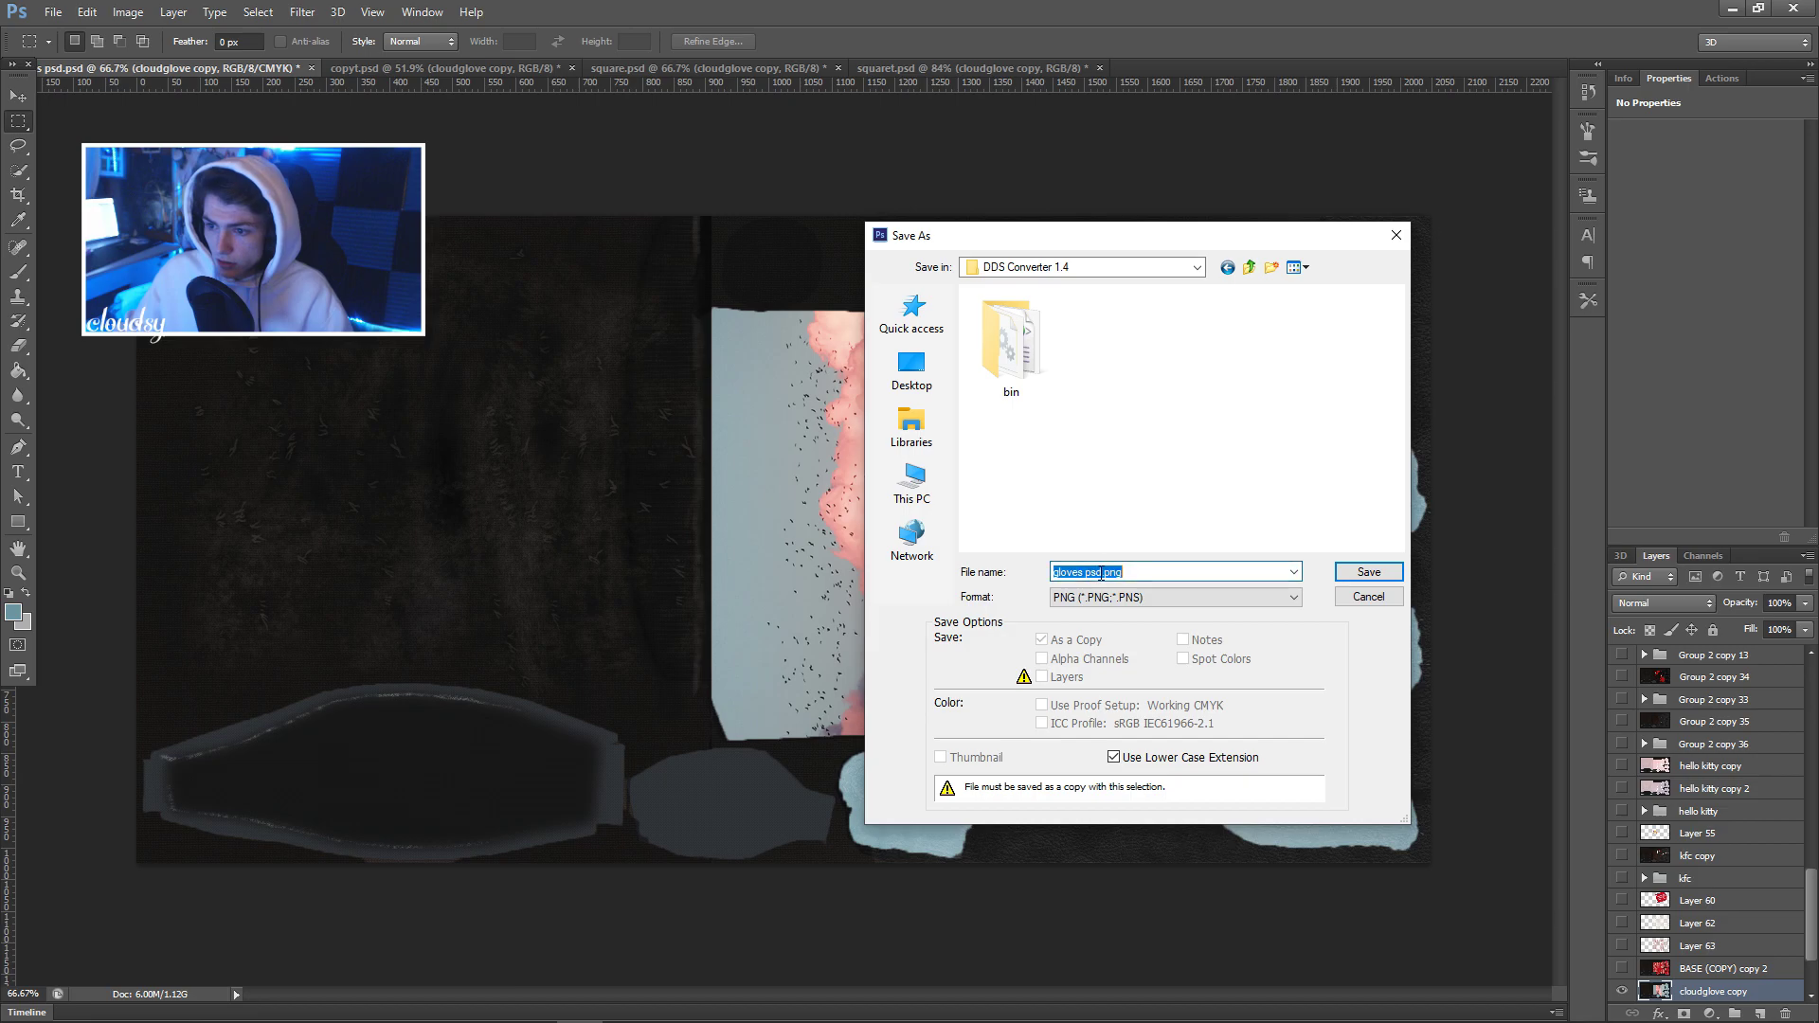
pyautogui.click(1099, 574)
pyautogui.moveTo(1029, 576); pyautogui.dragTo(1022, 575)
pyautogui.write('copy')
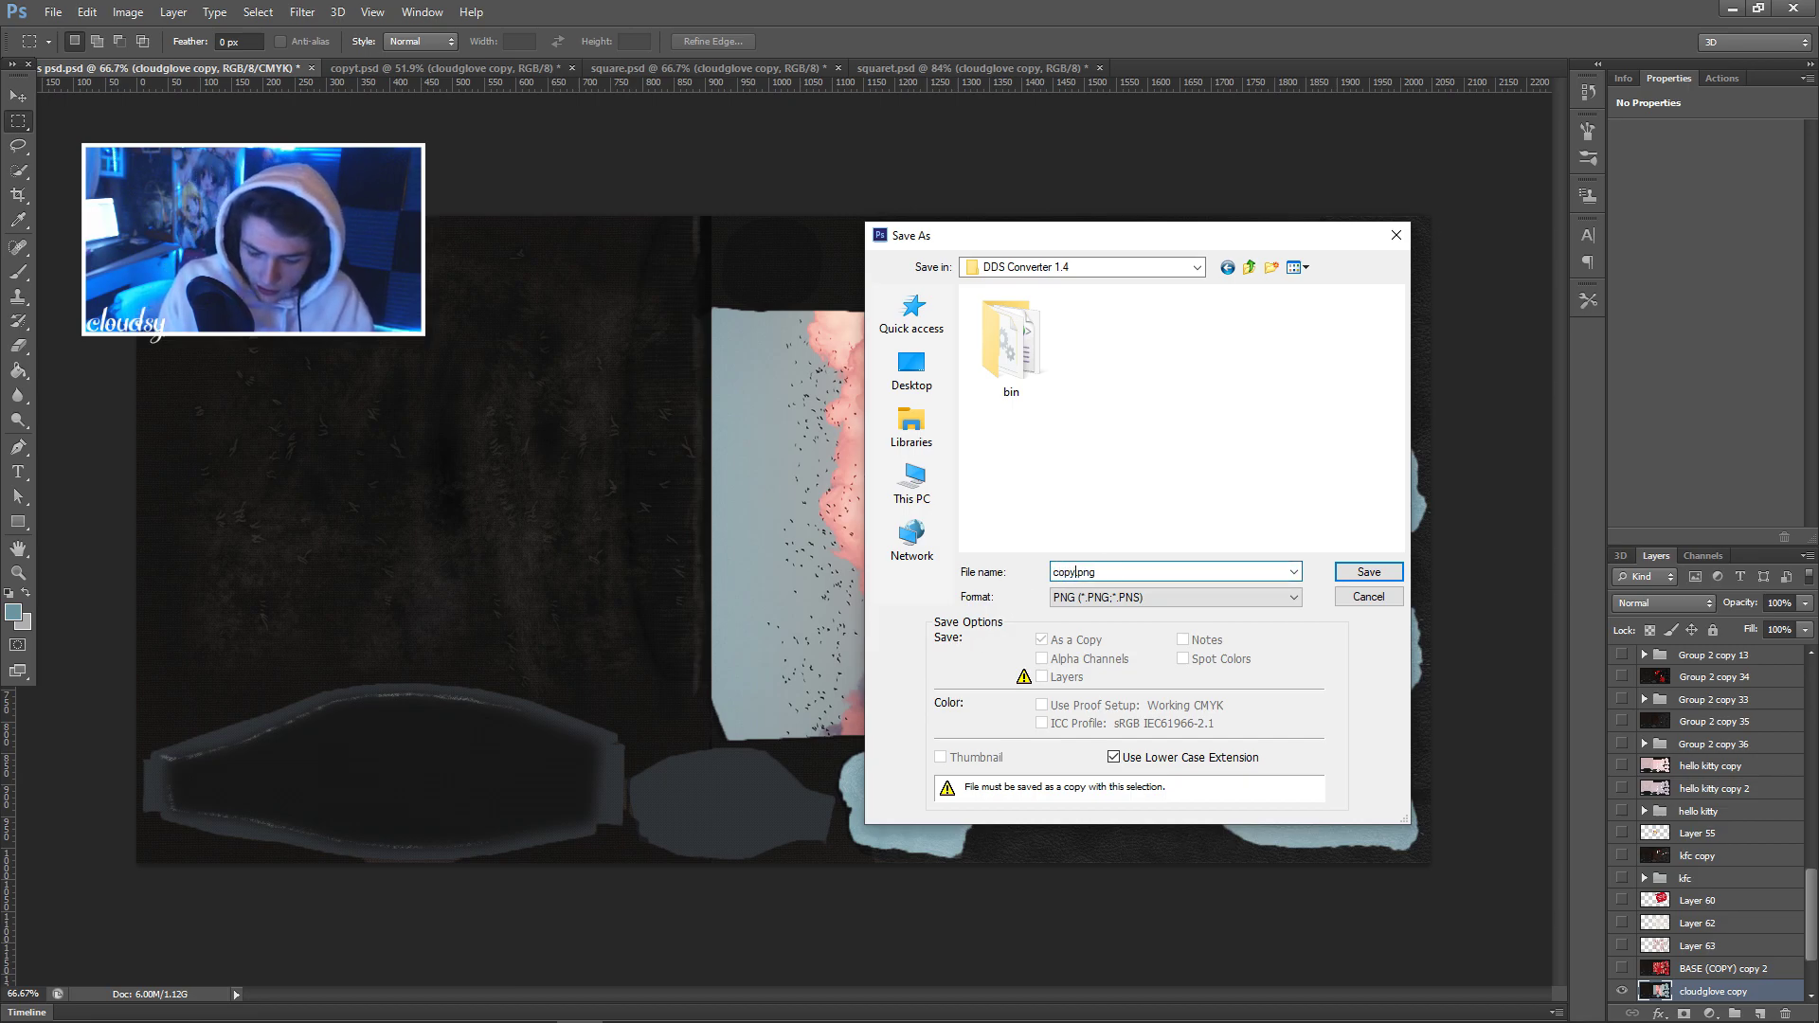
pyautogui.doubleClick(1153, 578)
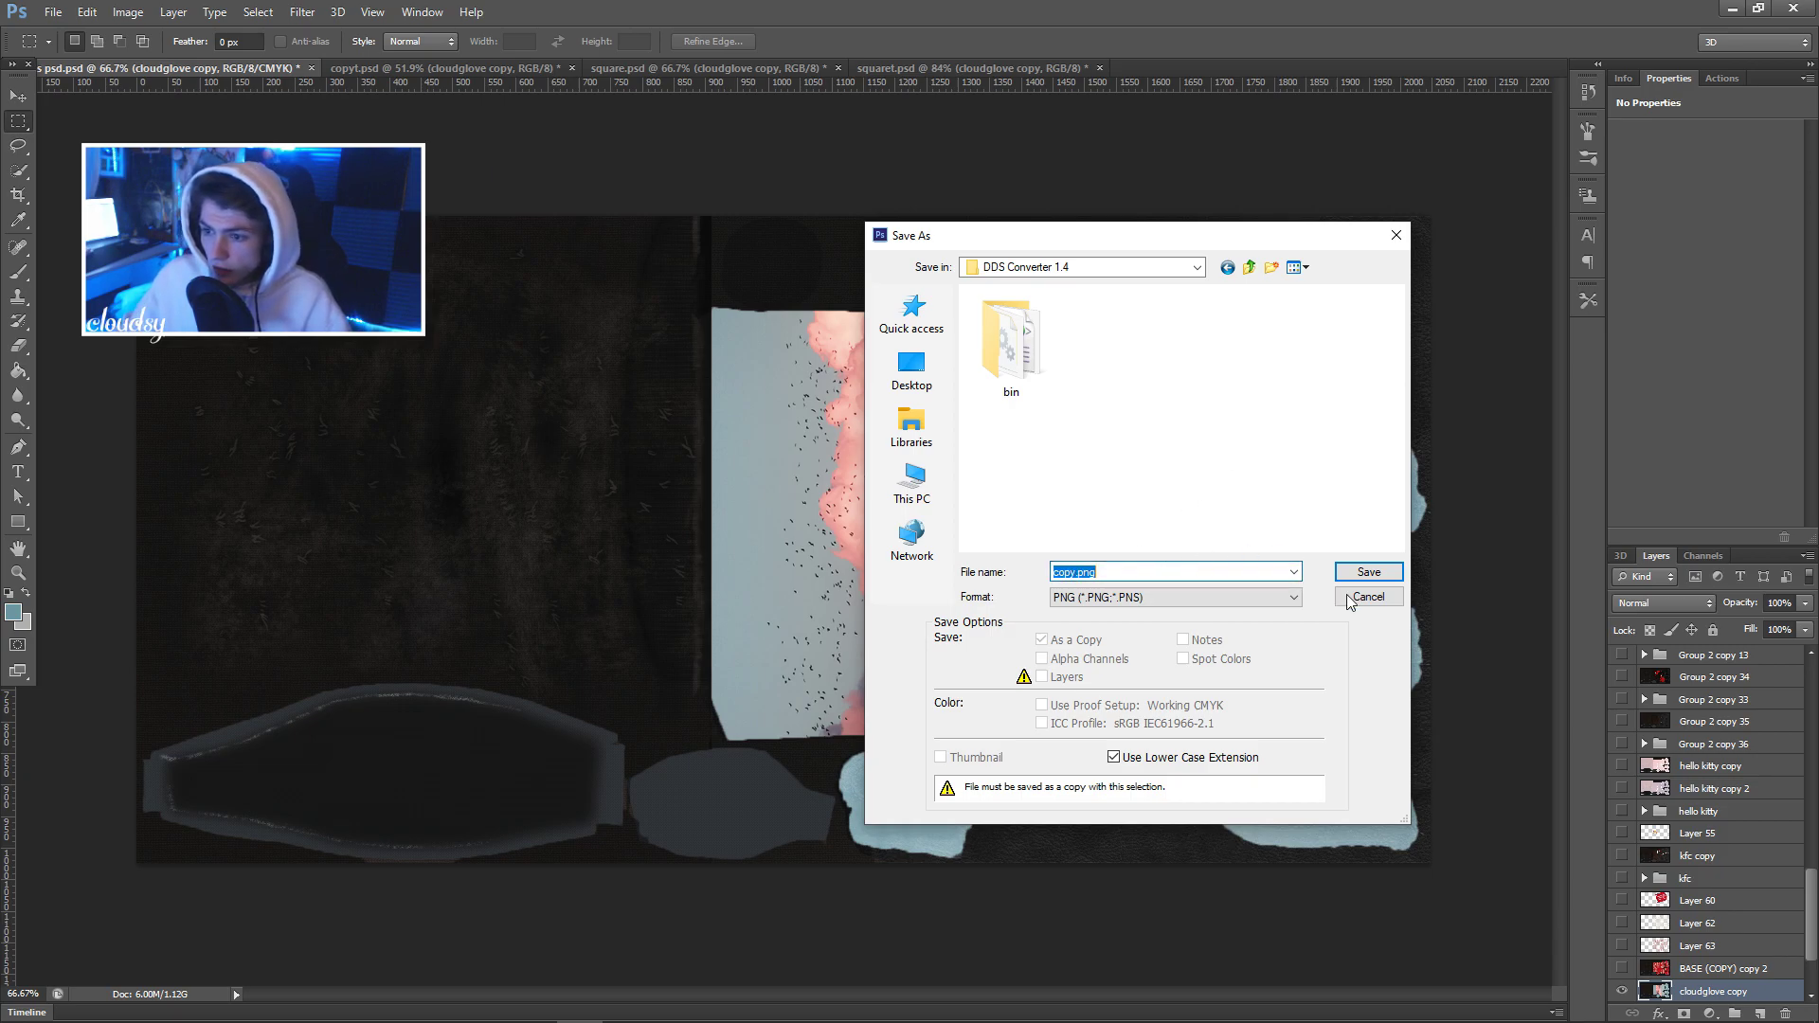
pyautogui.click(1366, 578)
# Save copyt.psd as a PNG in the same folder, and bring up square.psd for its export.
pyautogui.click(446, 70)
pyautogui.click(53, 13)
pyautogui.click(86, 228)
pyautogui.click(1175, 597)
pyautogui.click(1099, 798)
pyautogui.click(1369, 573)
pyautogui.click(739, 69)
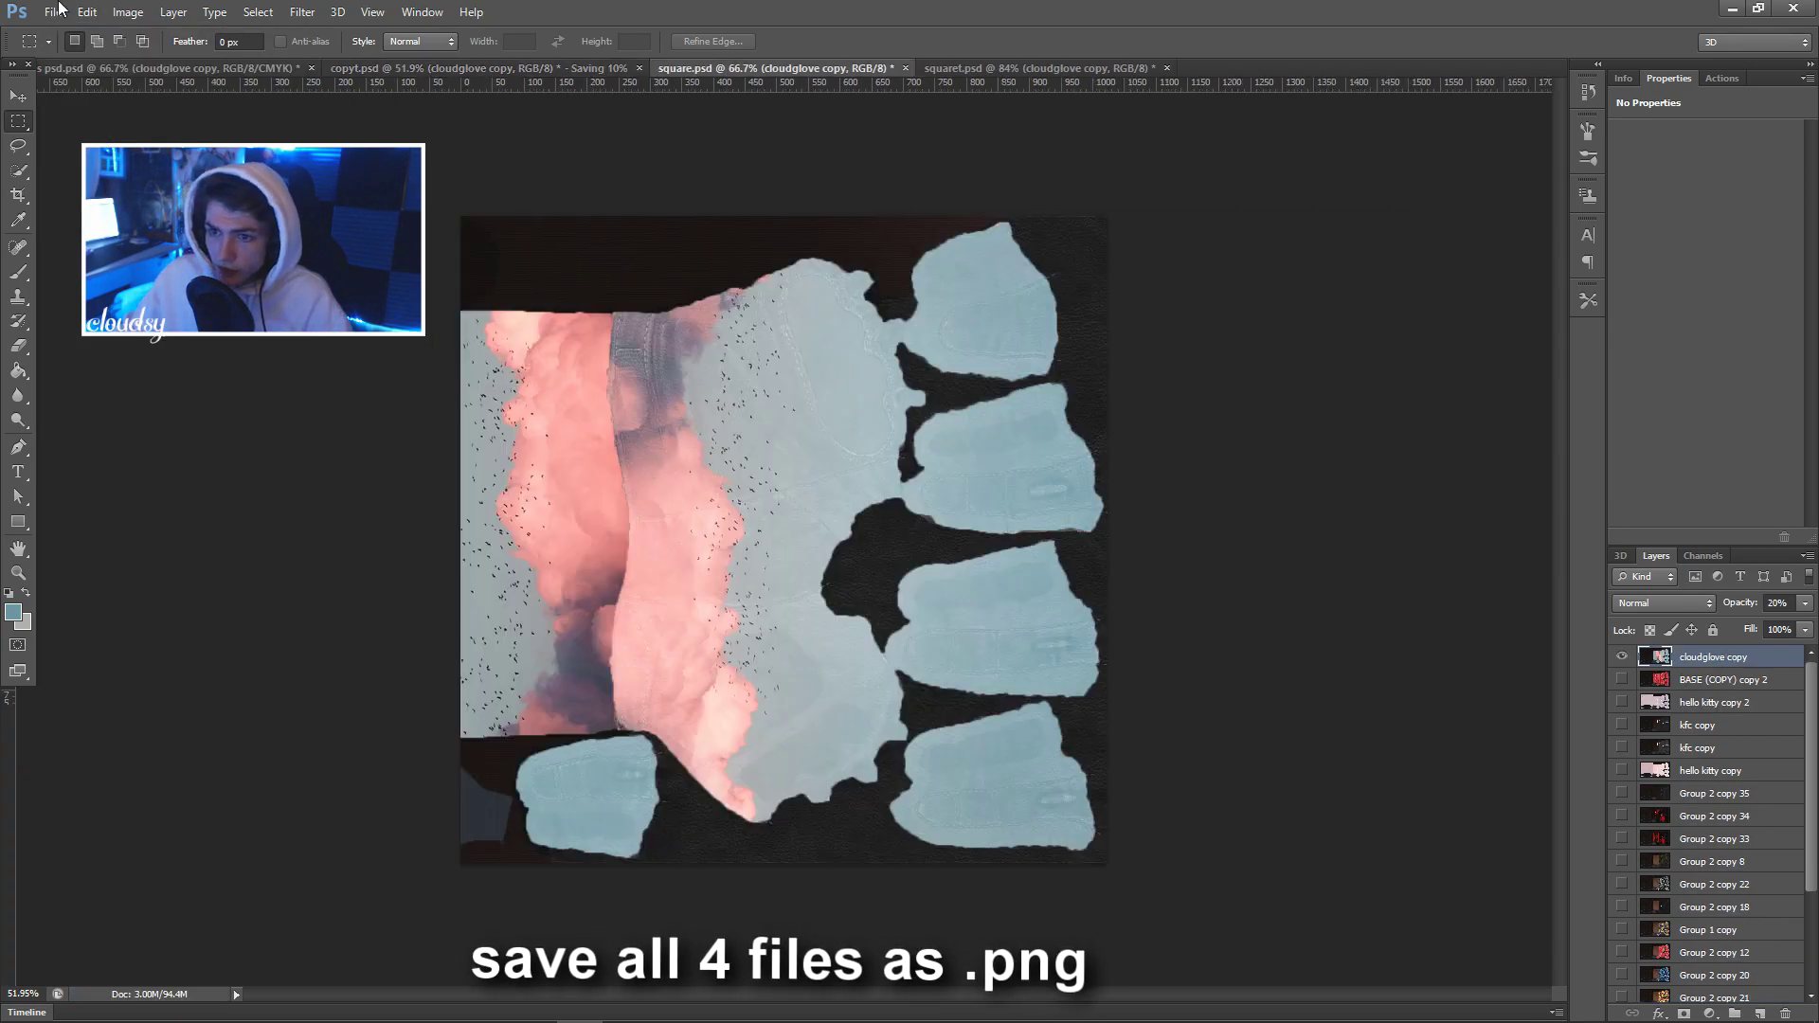
pyautogui.press('Return')
pyautogui.hotkey('ctrl', 'Tab')
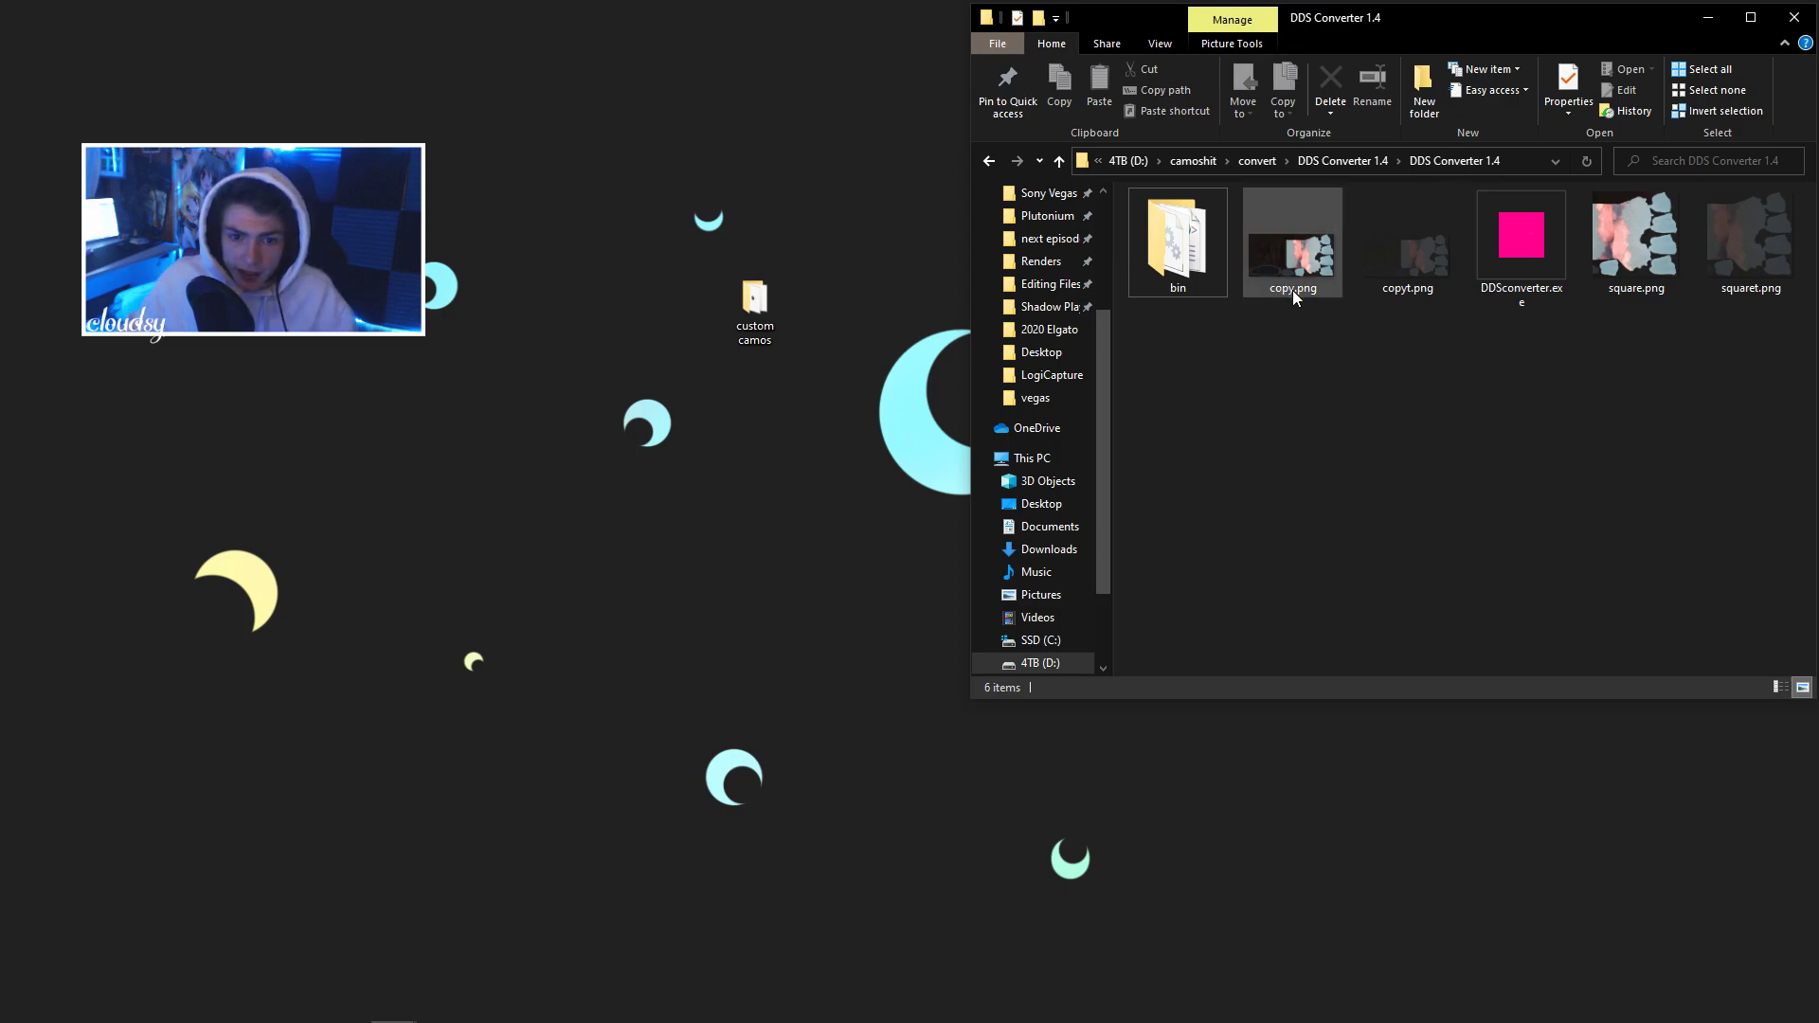
# Run DDSconverter.exe from the DDS Converter 1.4 folder to convert the four PNG files to DDS, and close the converter.
pyautogui.doubleClick(1547, 258)
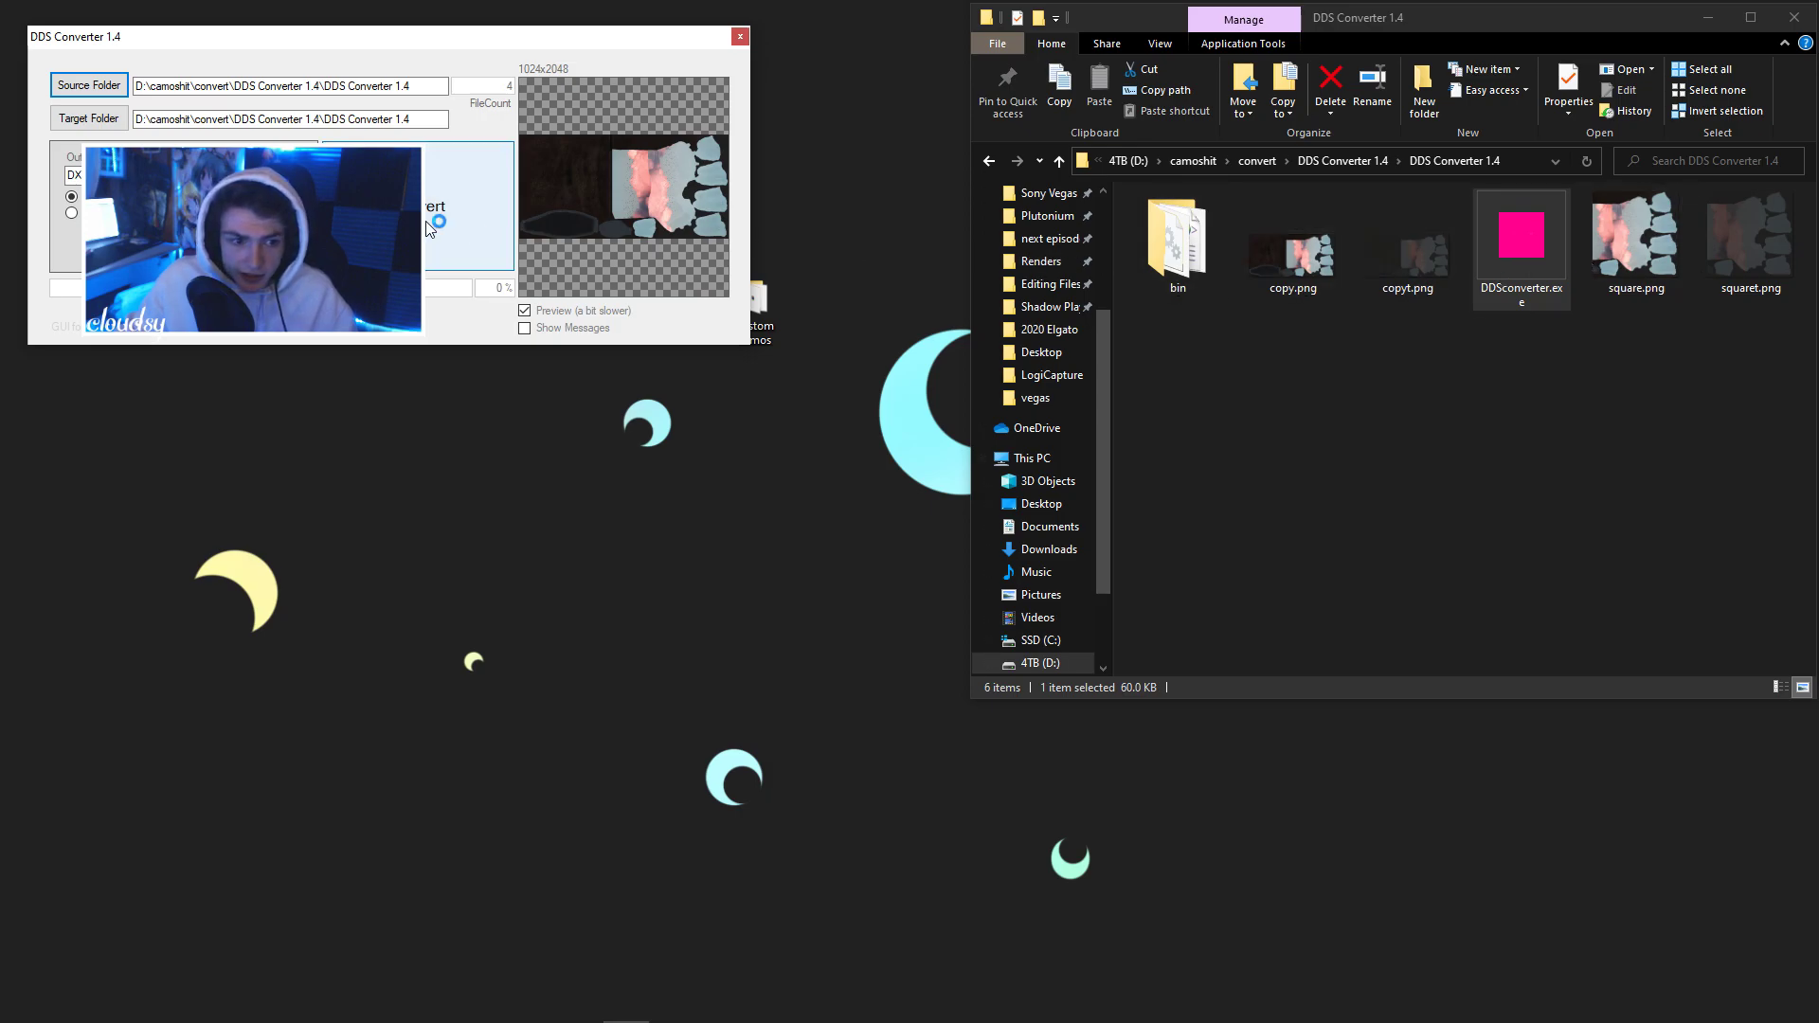
pyautogui.click(469, 208)
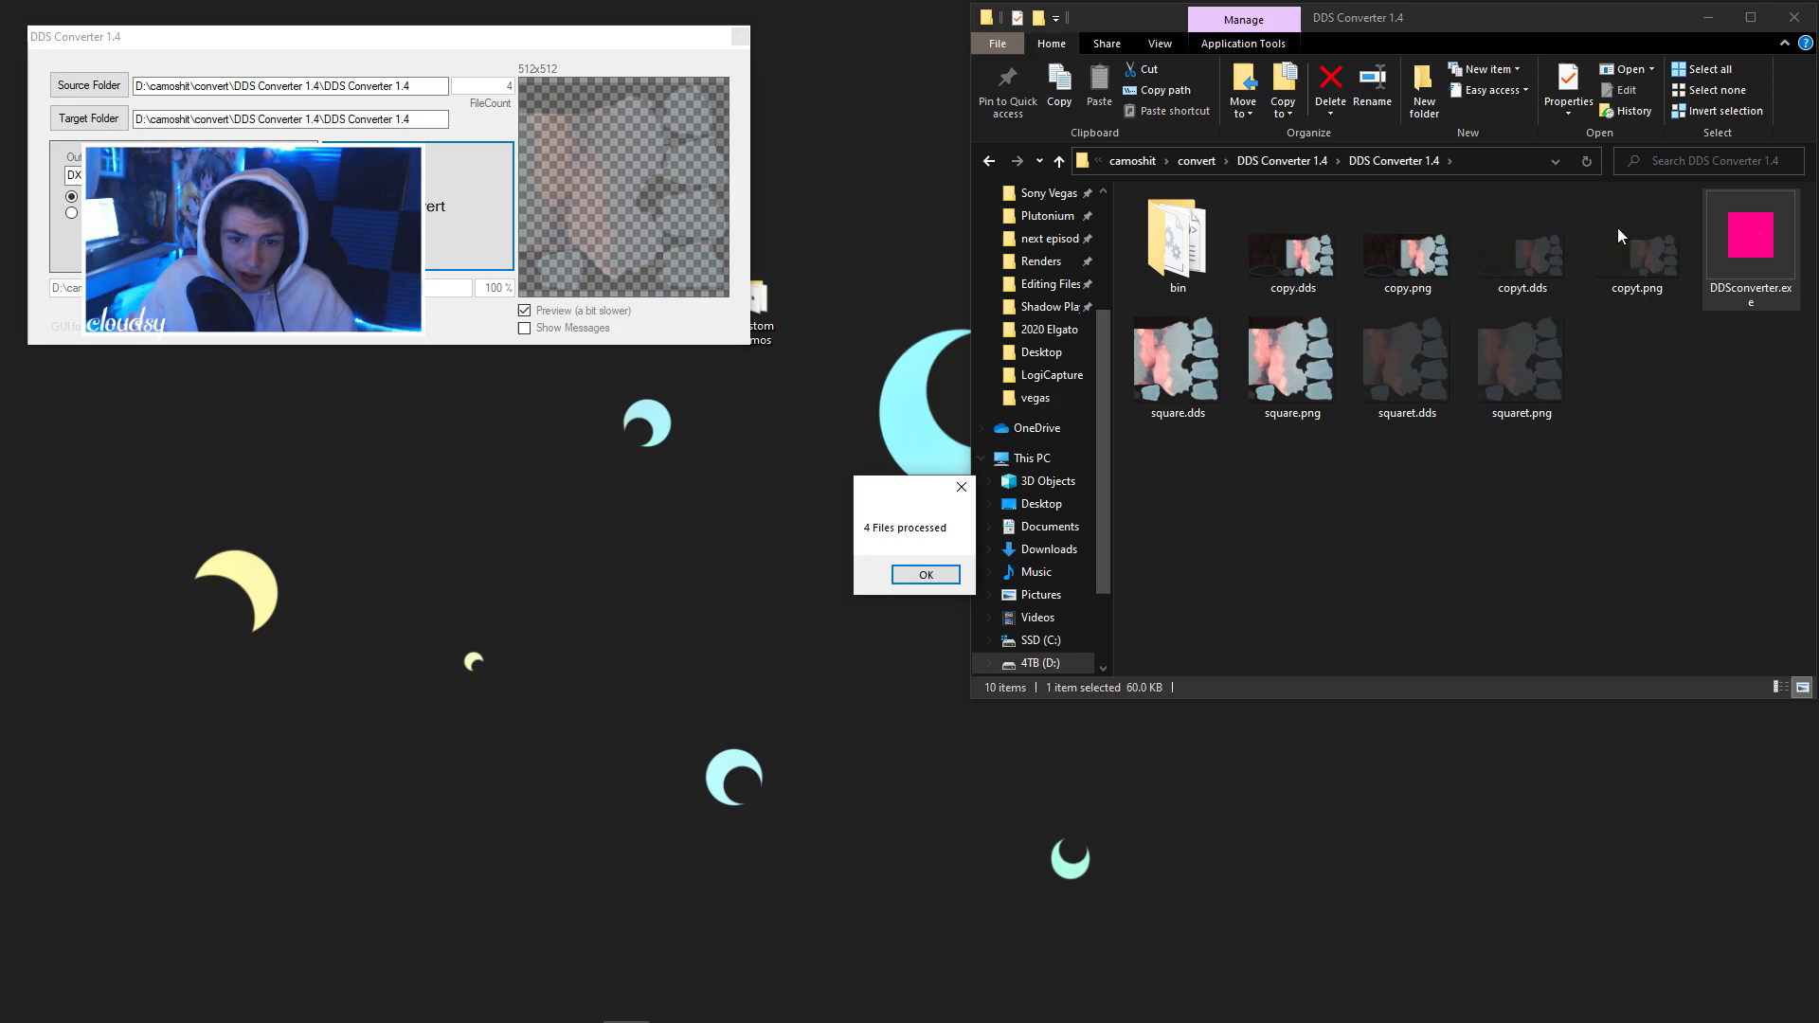
pyautogui.click(948, 574)
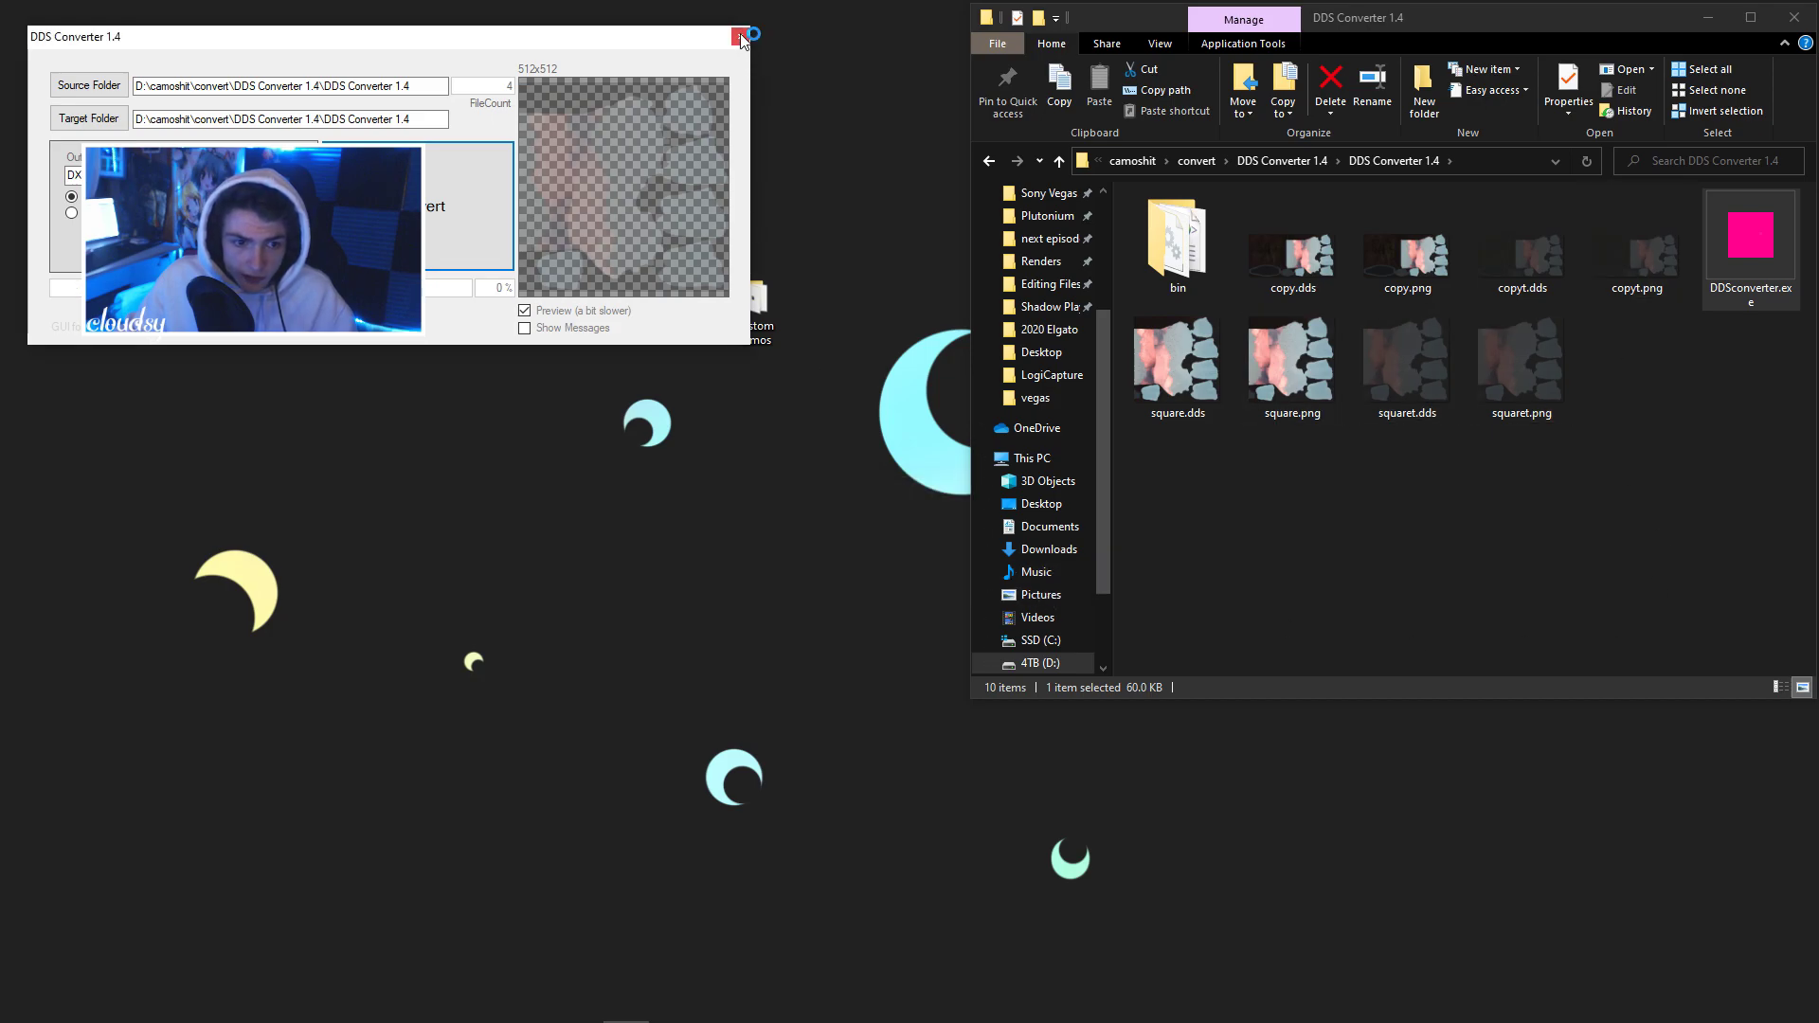
pyautogui.click(741, 37)
# Convert the copy, copyt, square and squaret DDS files to IWI with iwi_dds_fast_converter.exe, using option 1 for Black Ops II.
pyautogui.click(1312, 474)
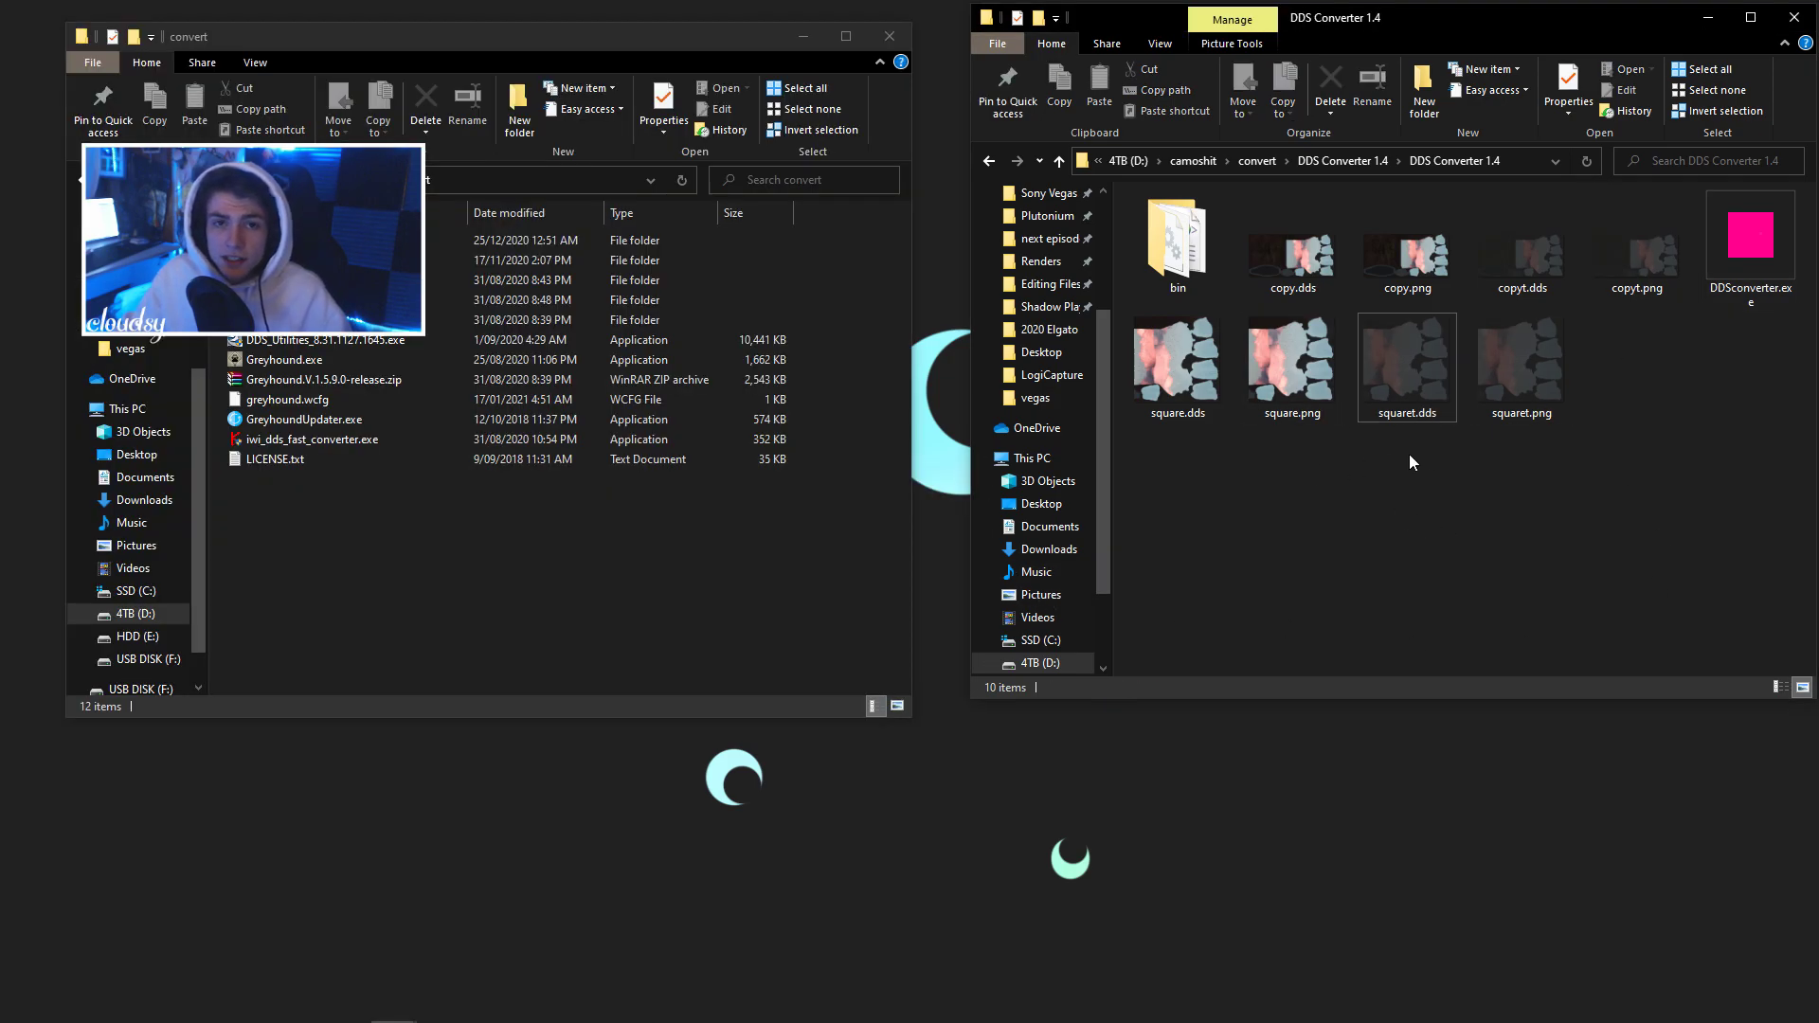
pyautogui.click(300, 440)
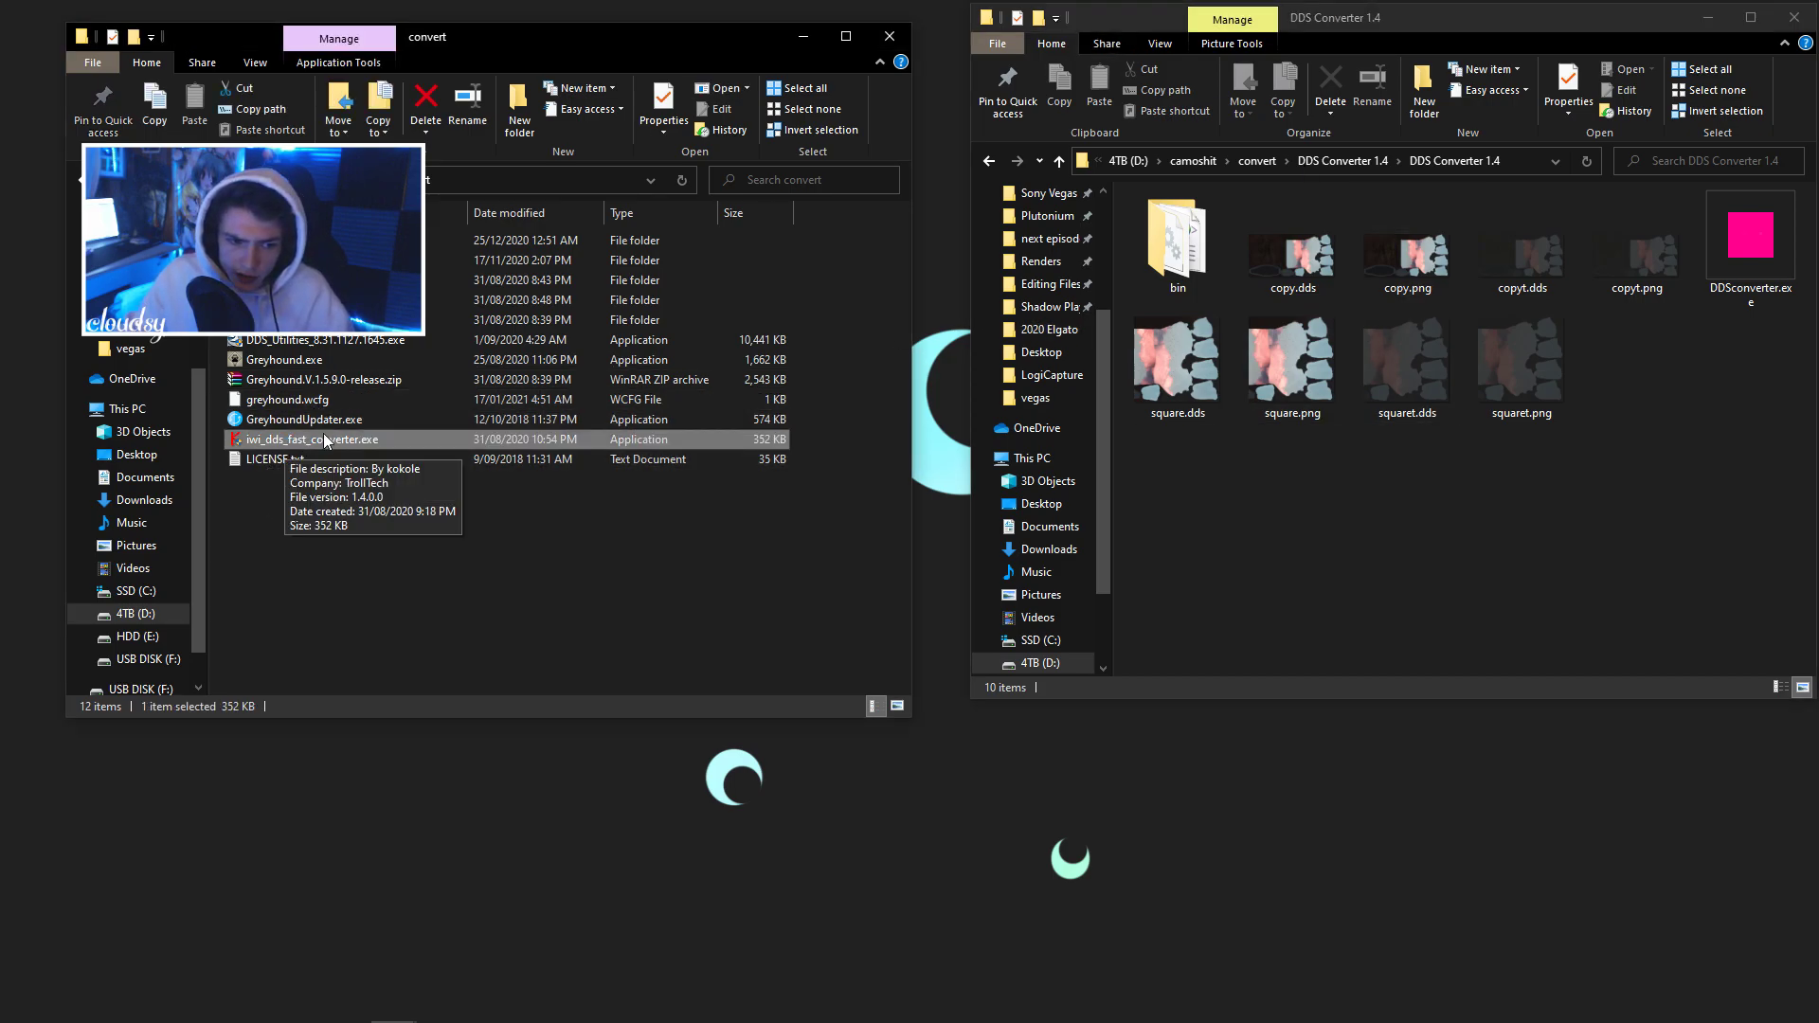
pyautogui.click(528, 581)
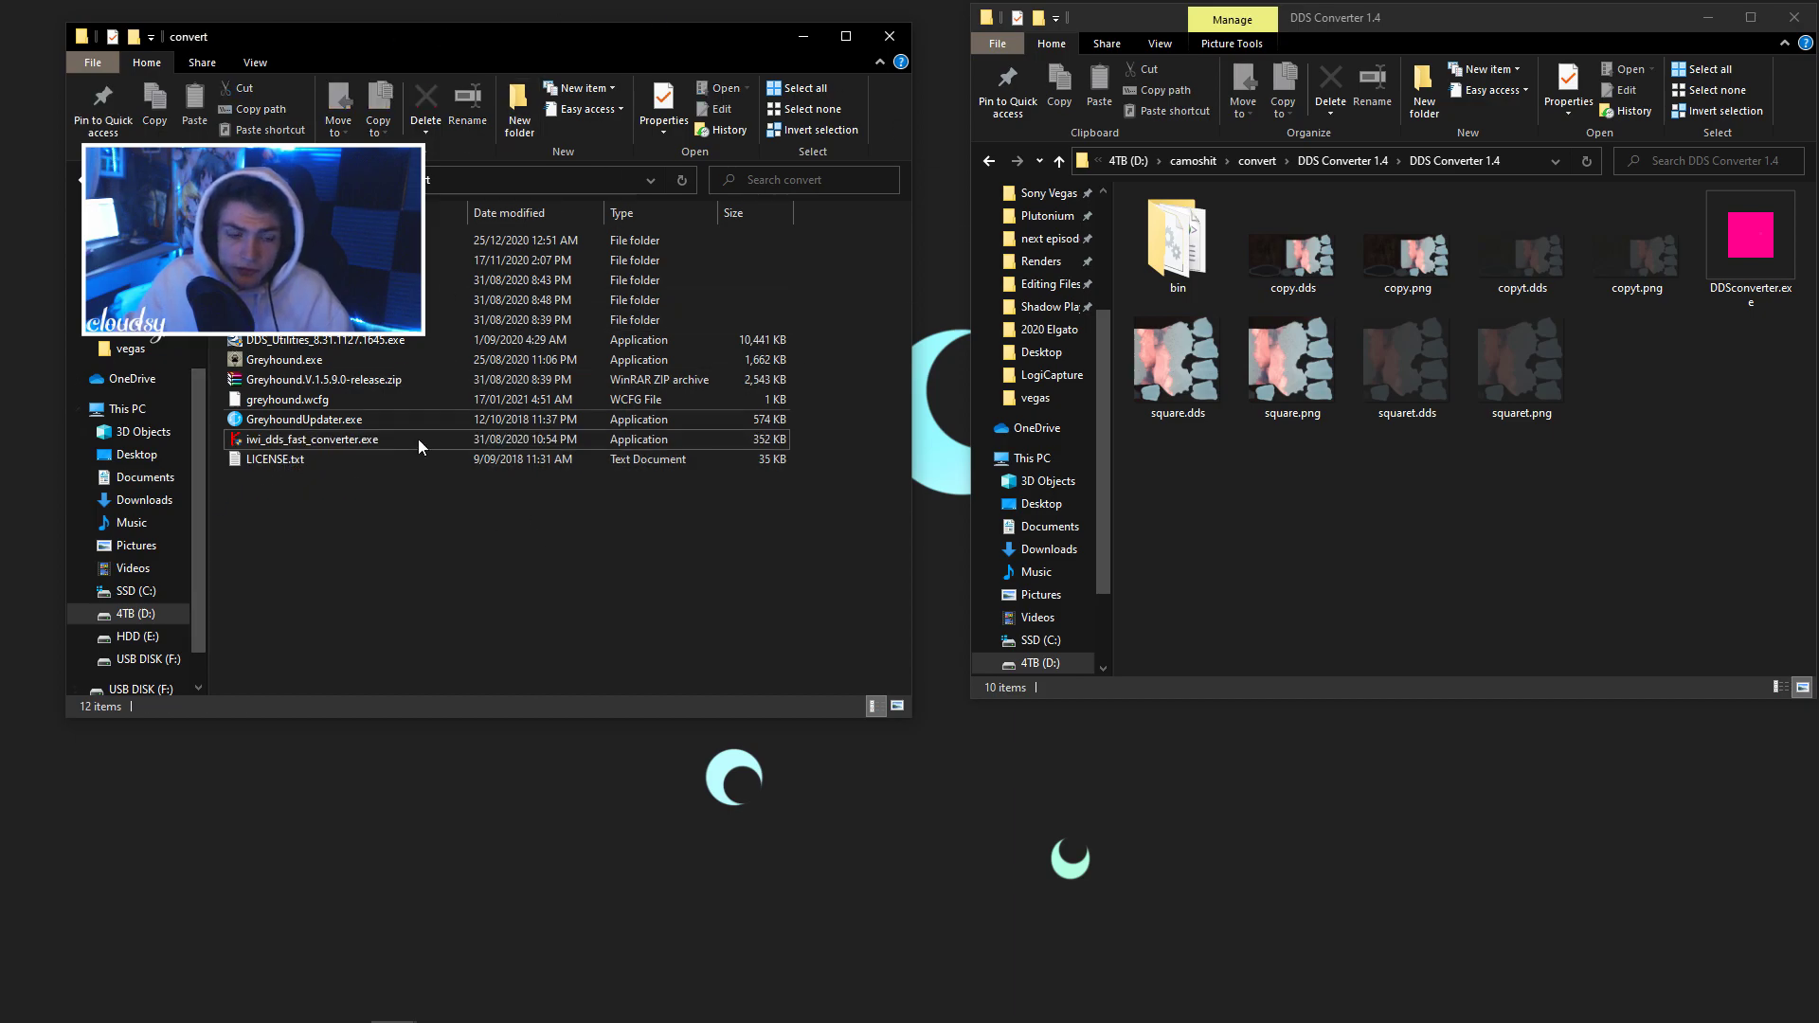
pyautogui.click(1305, 286)
pyautogui.keyDown('ctrl'); pyautogui.click(1559, 270); pyautogui.keyUp('ctrl')
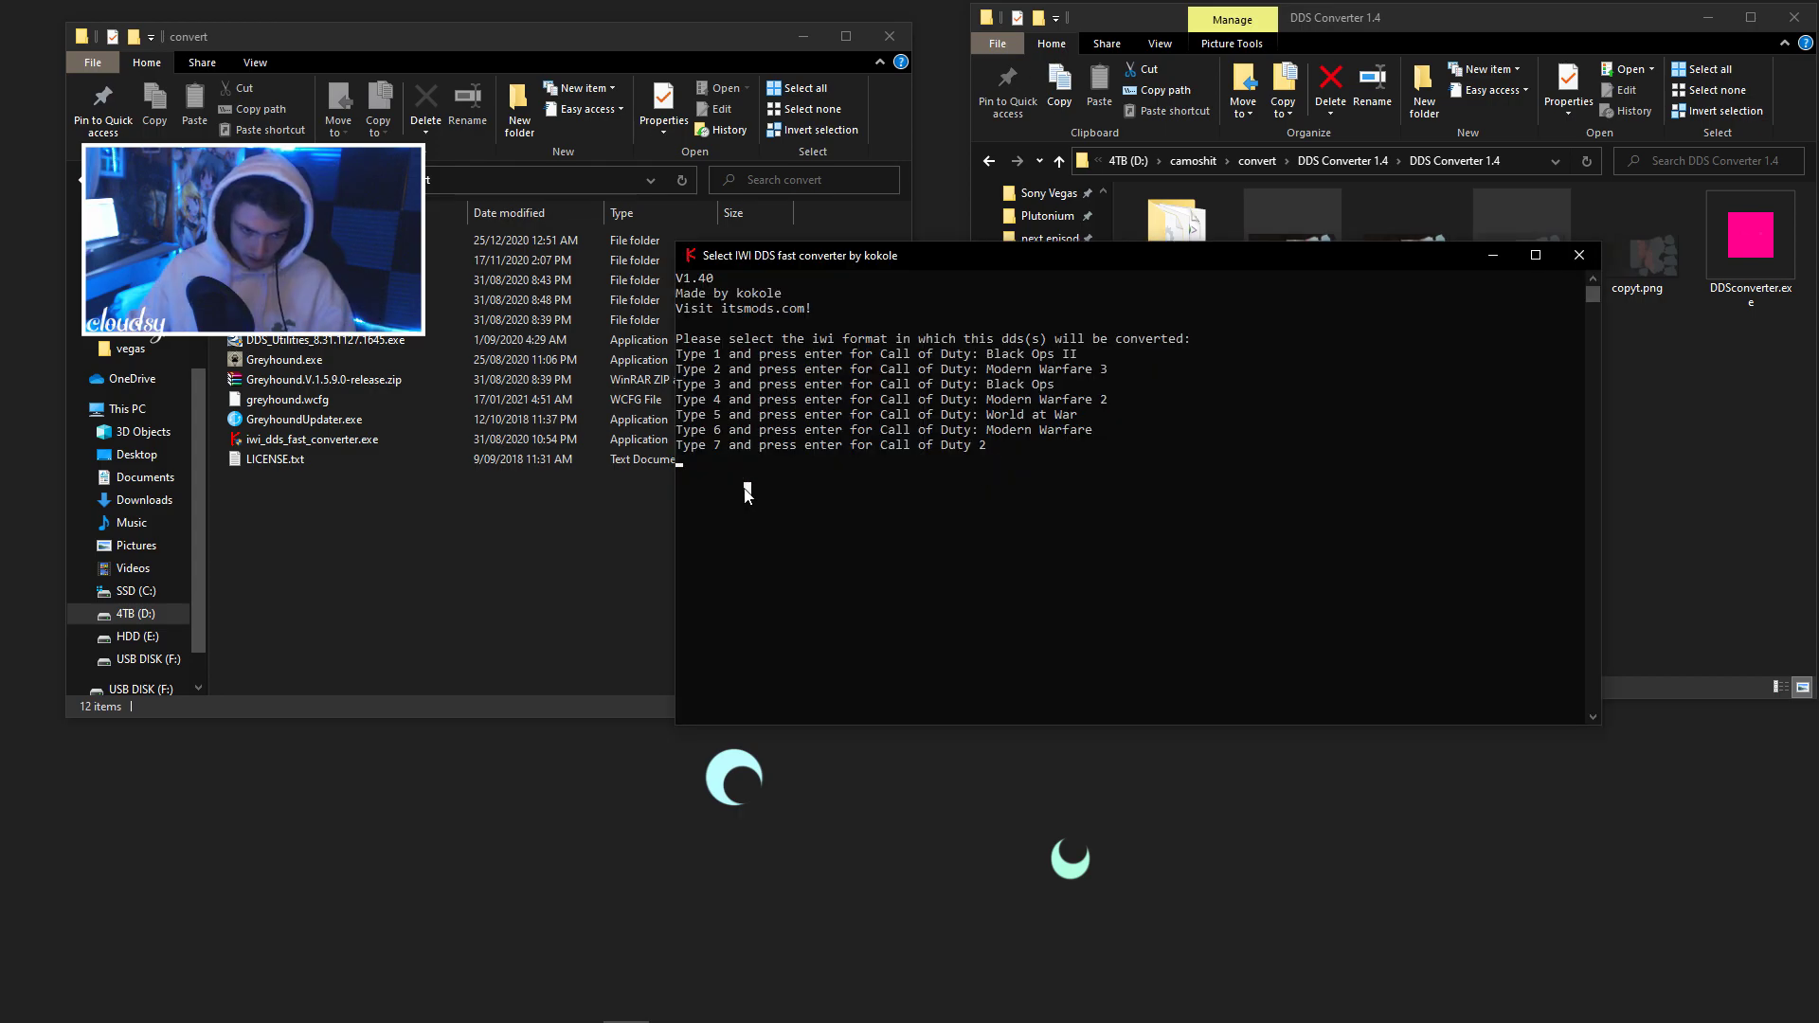
pyautogui.write('1')
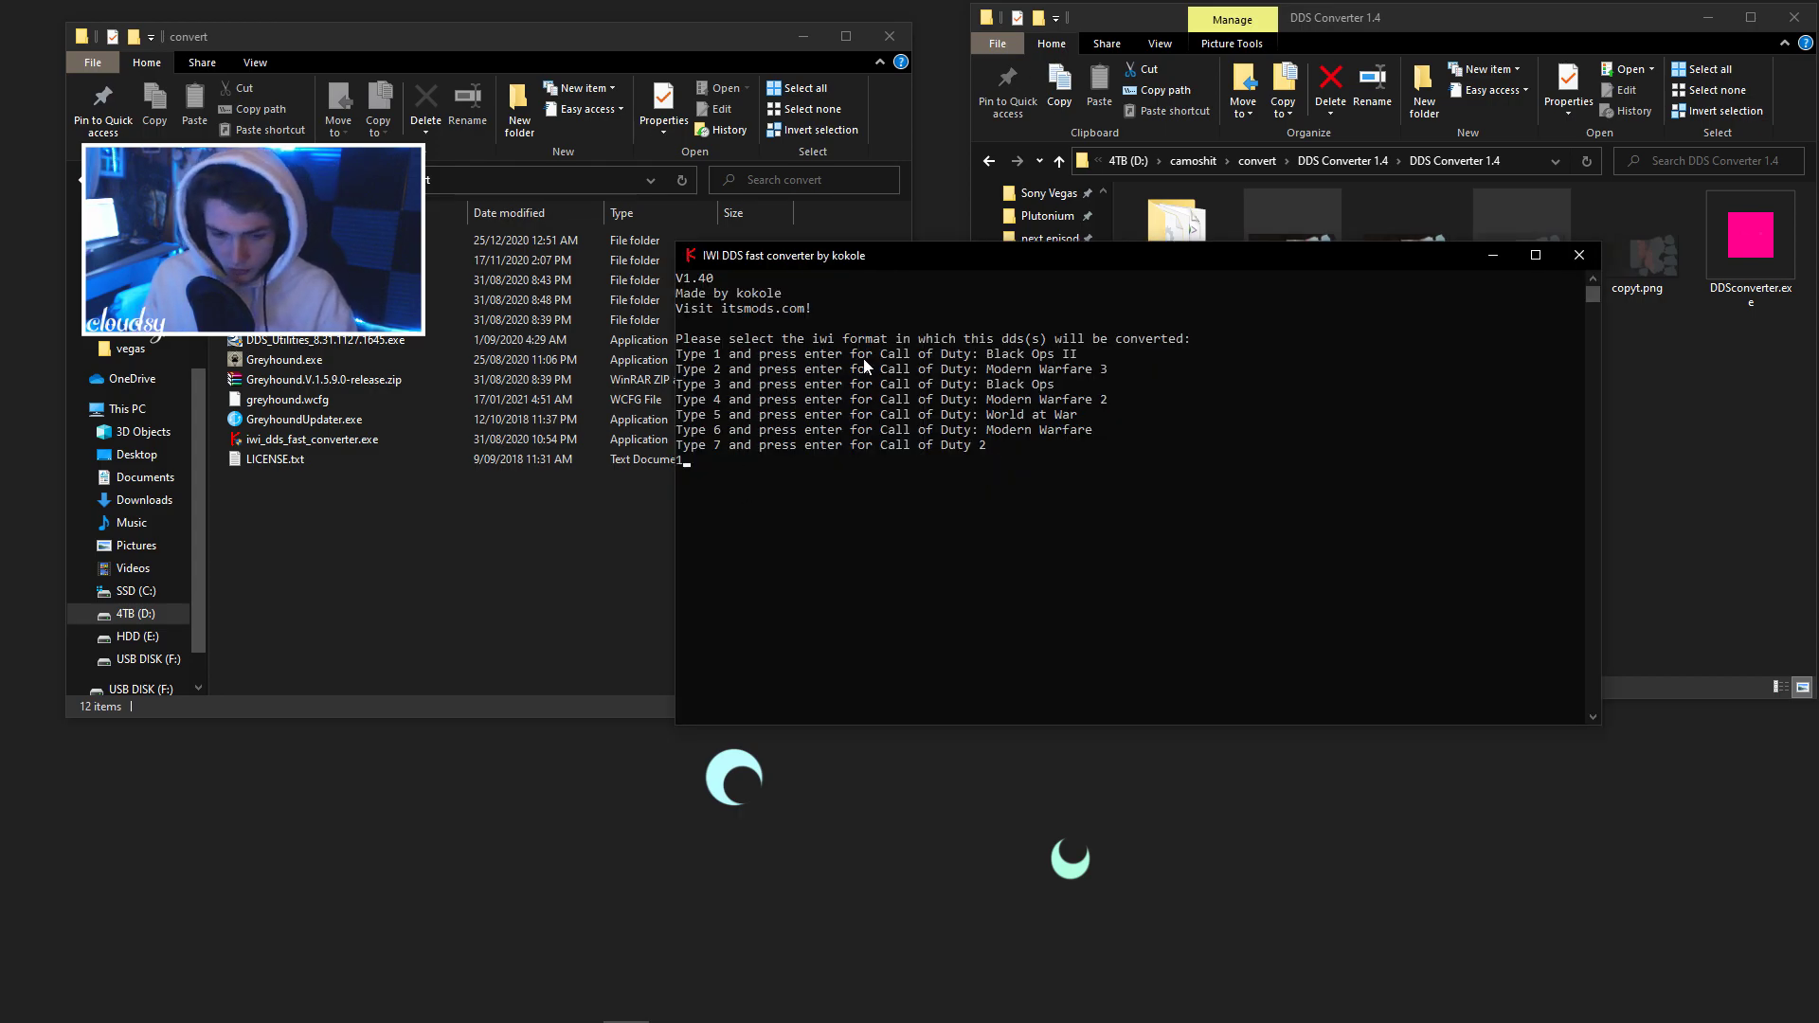
pyautogui.press('Return')
pyautogui.click(1653, 550)
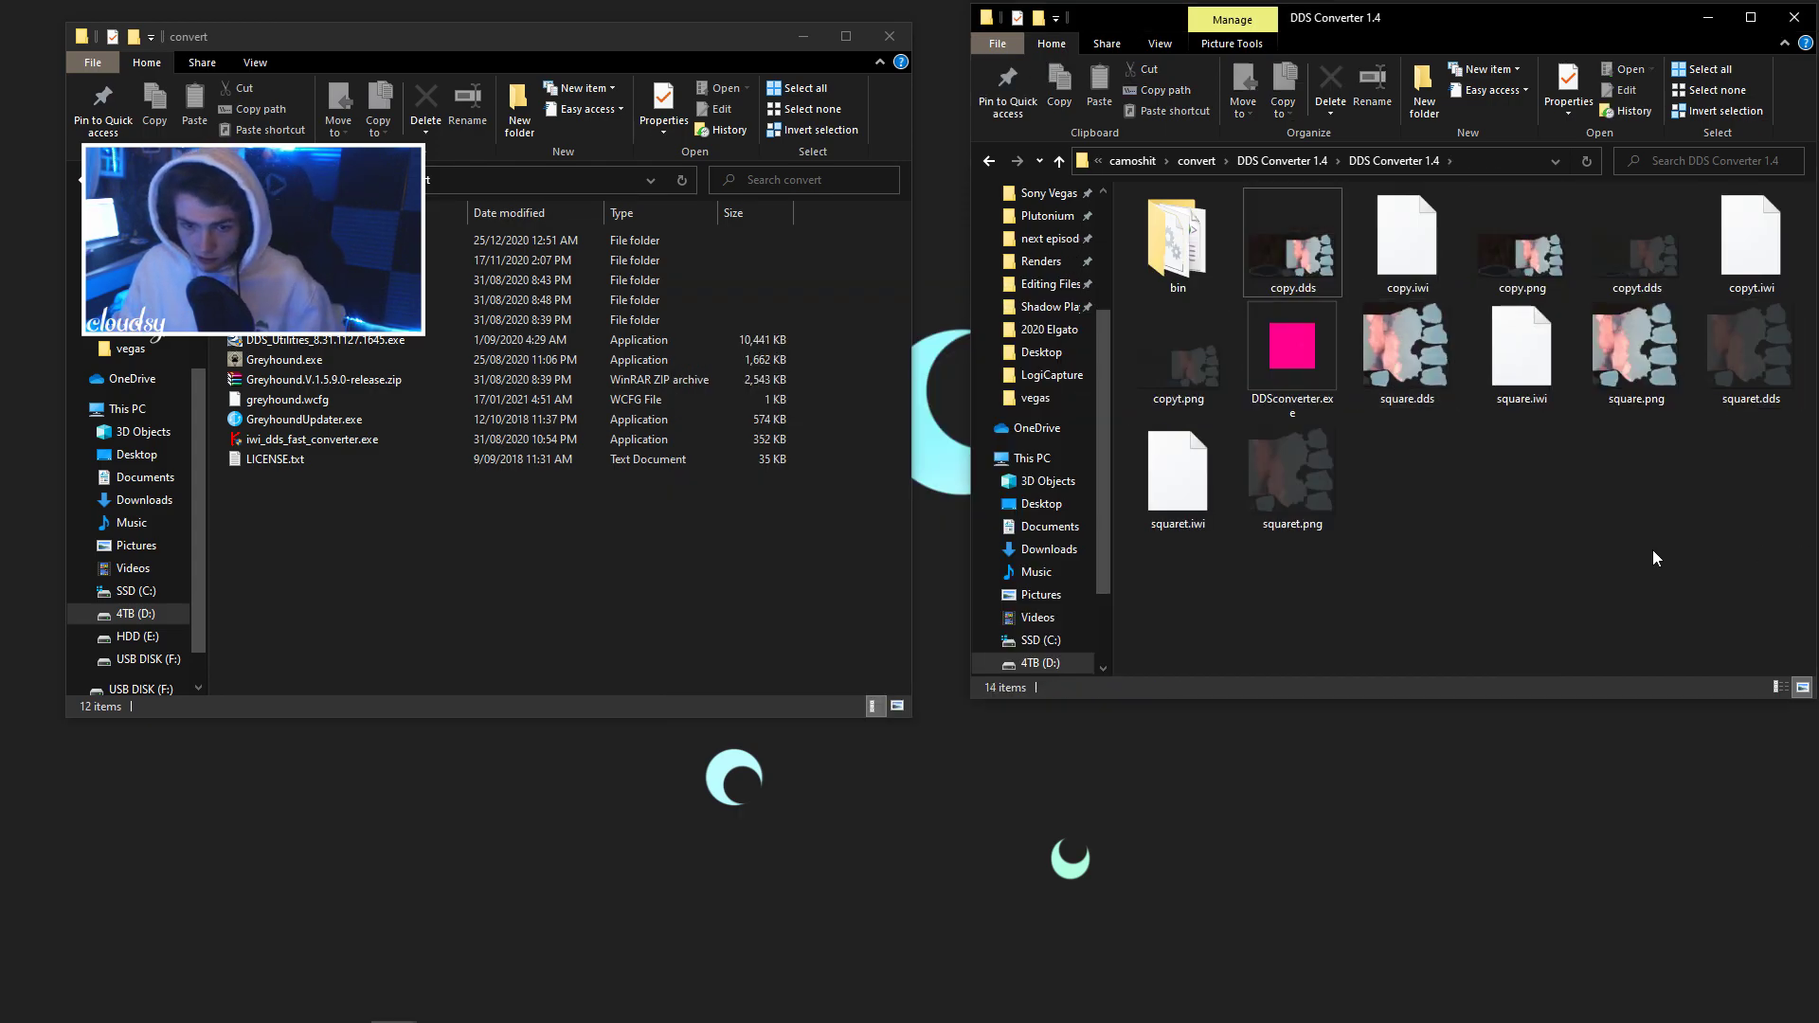
# Move copy.iwi, copyt.iwi, square.iwi and squaret.iwi into the batch folder inside convert.
pyautogui.click(1529, 398)
pyautogui.keyDown('ctrl'); pyautogui.click(1410, 273); pyautogui.keyUp('ctrl')
pyautogui.keyDown('ctrl'); pyautogui.click(1728, 257); pyautogui.keyUp('ctrl')
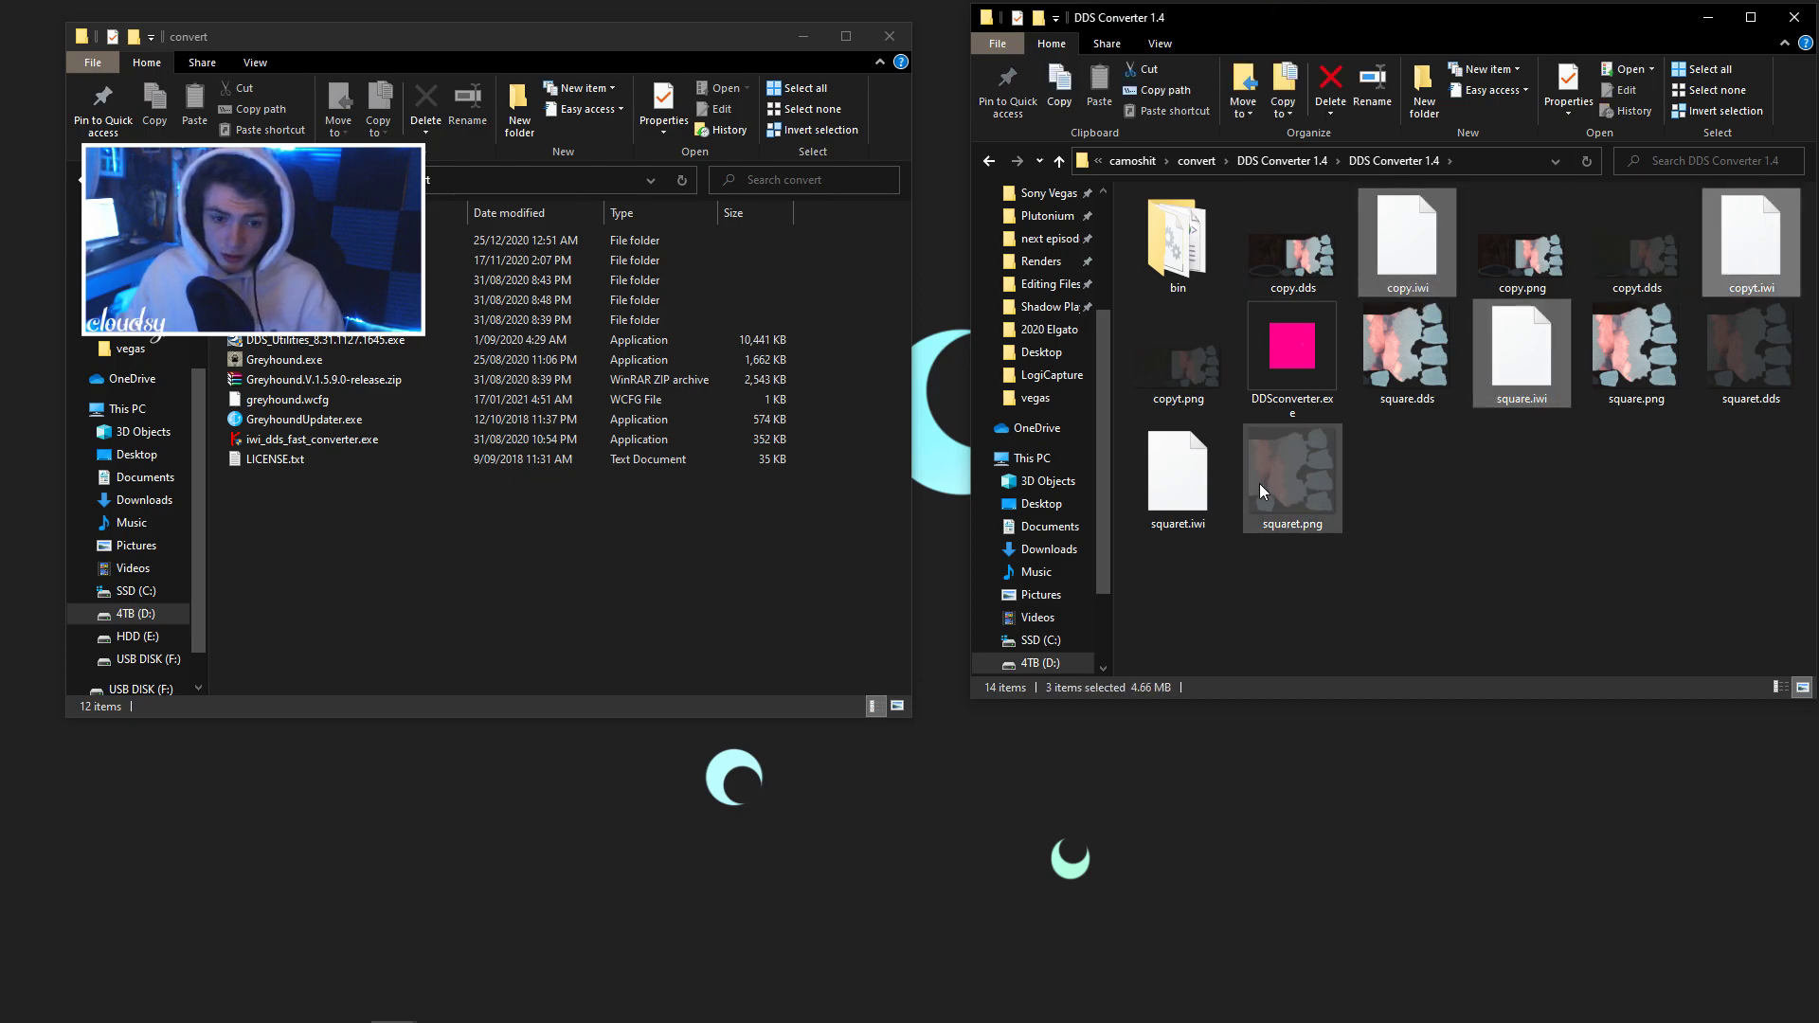
pyautogui.keyDown('ctrl'); pyautogui.click(1178, 474); pyautogui.keyUp('ctrl')
pyautogui.click(323, 241)
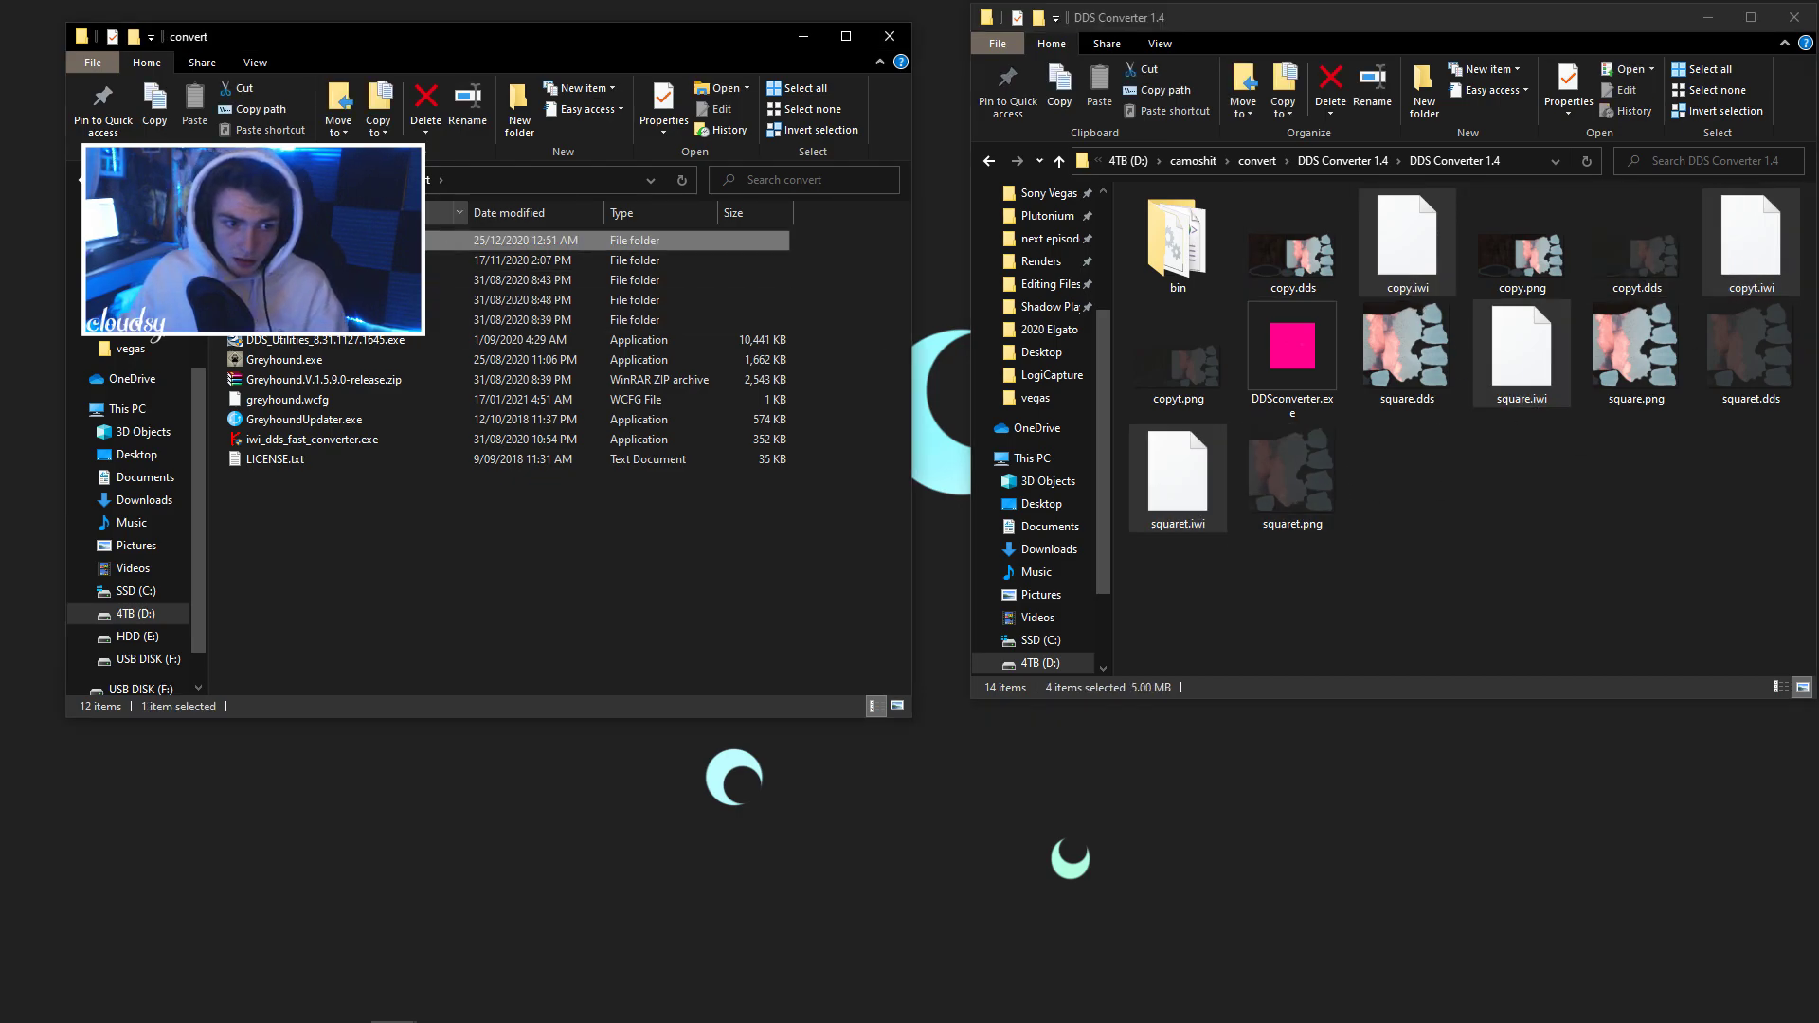
pyautogui.doubleClick(322, 241)
pyautogui.click(1177, 478)
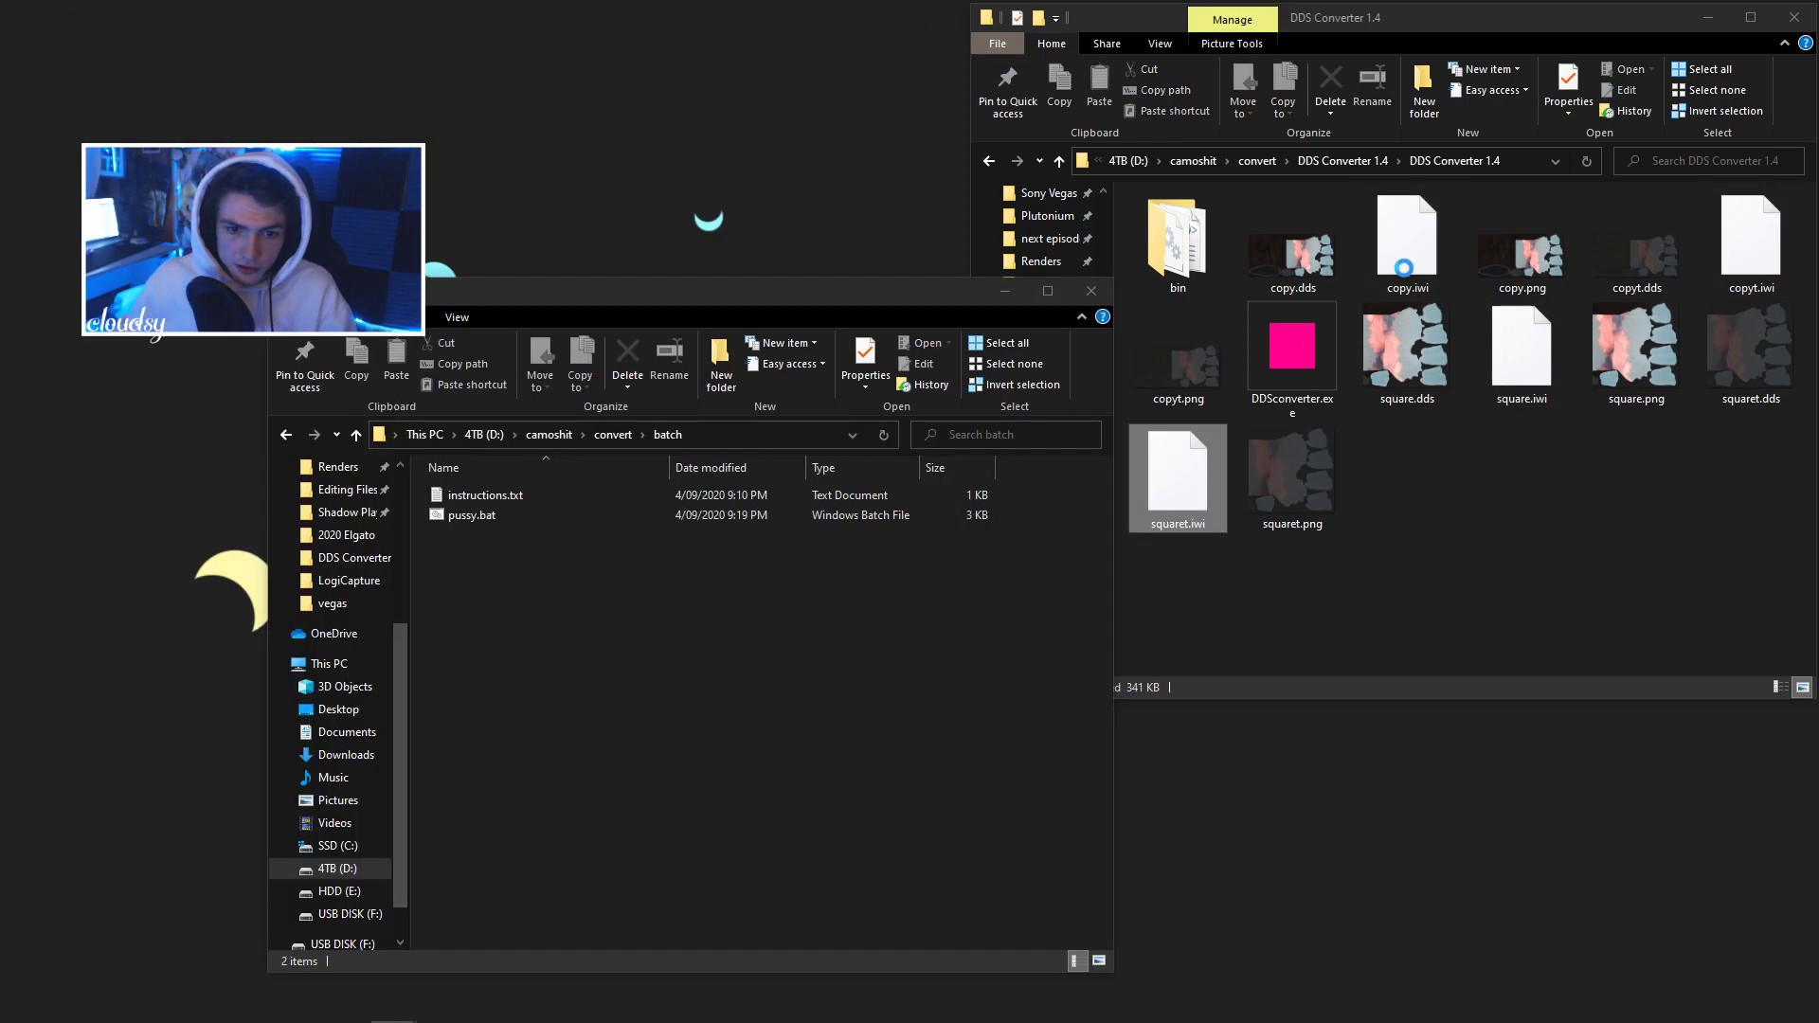
pyautogui.keyDown('ctrl'); pyautogui.click(1405, 265); pyautogui.keyUp('ctrl')
pyautogui.keyDown('ctrl'); pyautogui.click(1514, 357); pyautogui.keyUp('ctrl')
pyautogui.keyDown('ctrl'); pyautogui.click(1744, 257); pyautogui.keyUp('ctrl')
pyautogui.moveTo(1744, 258); pyautogui.dragTo(780, 662)
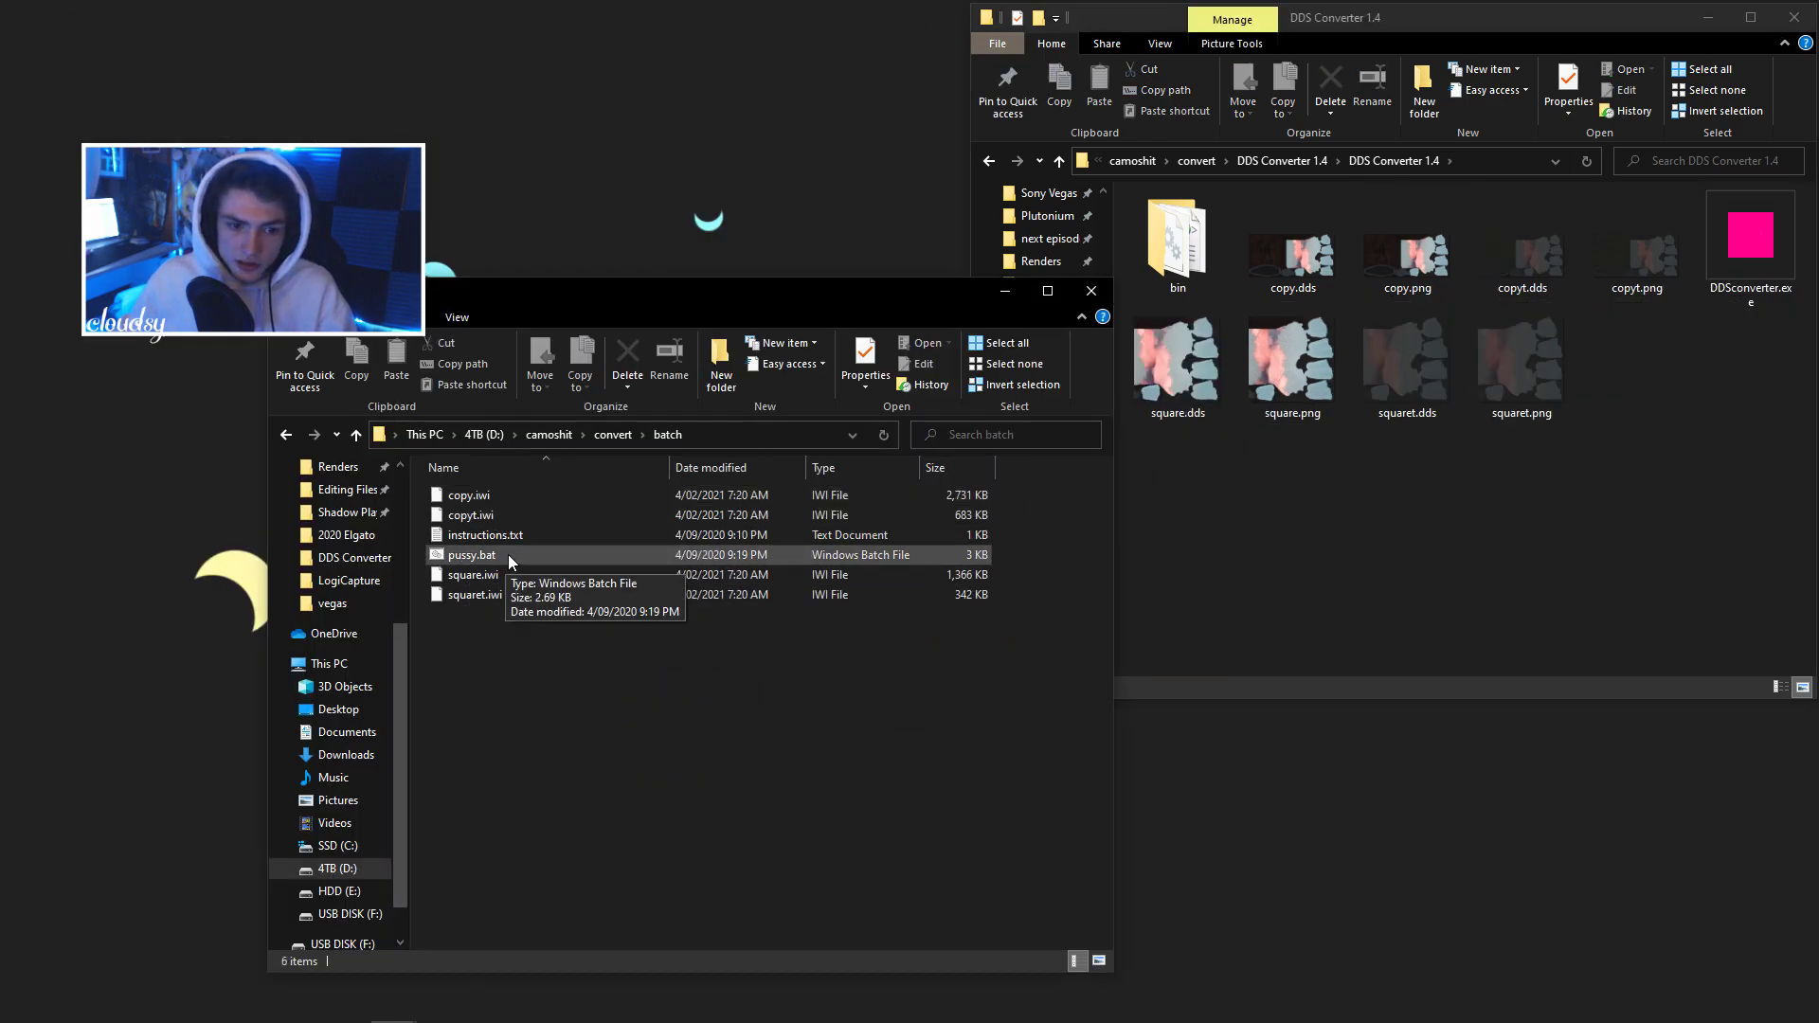
# Run pussy.bat in the batch folder and move the 24 generated IWI files into the cloudgloves folder.
pyautogui.click(508, 559)
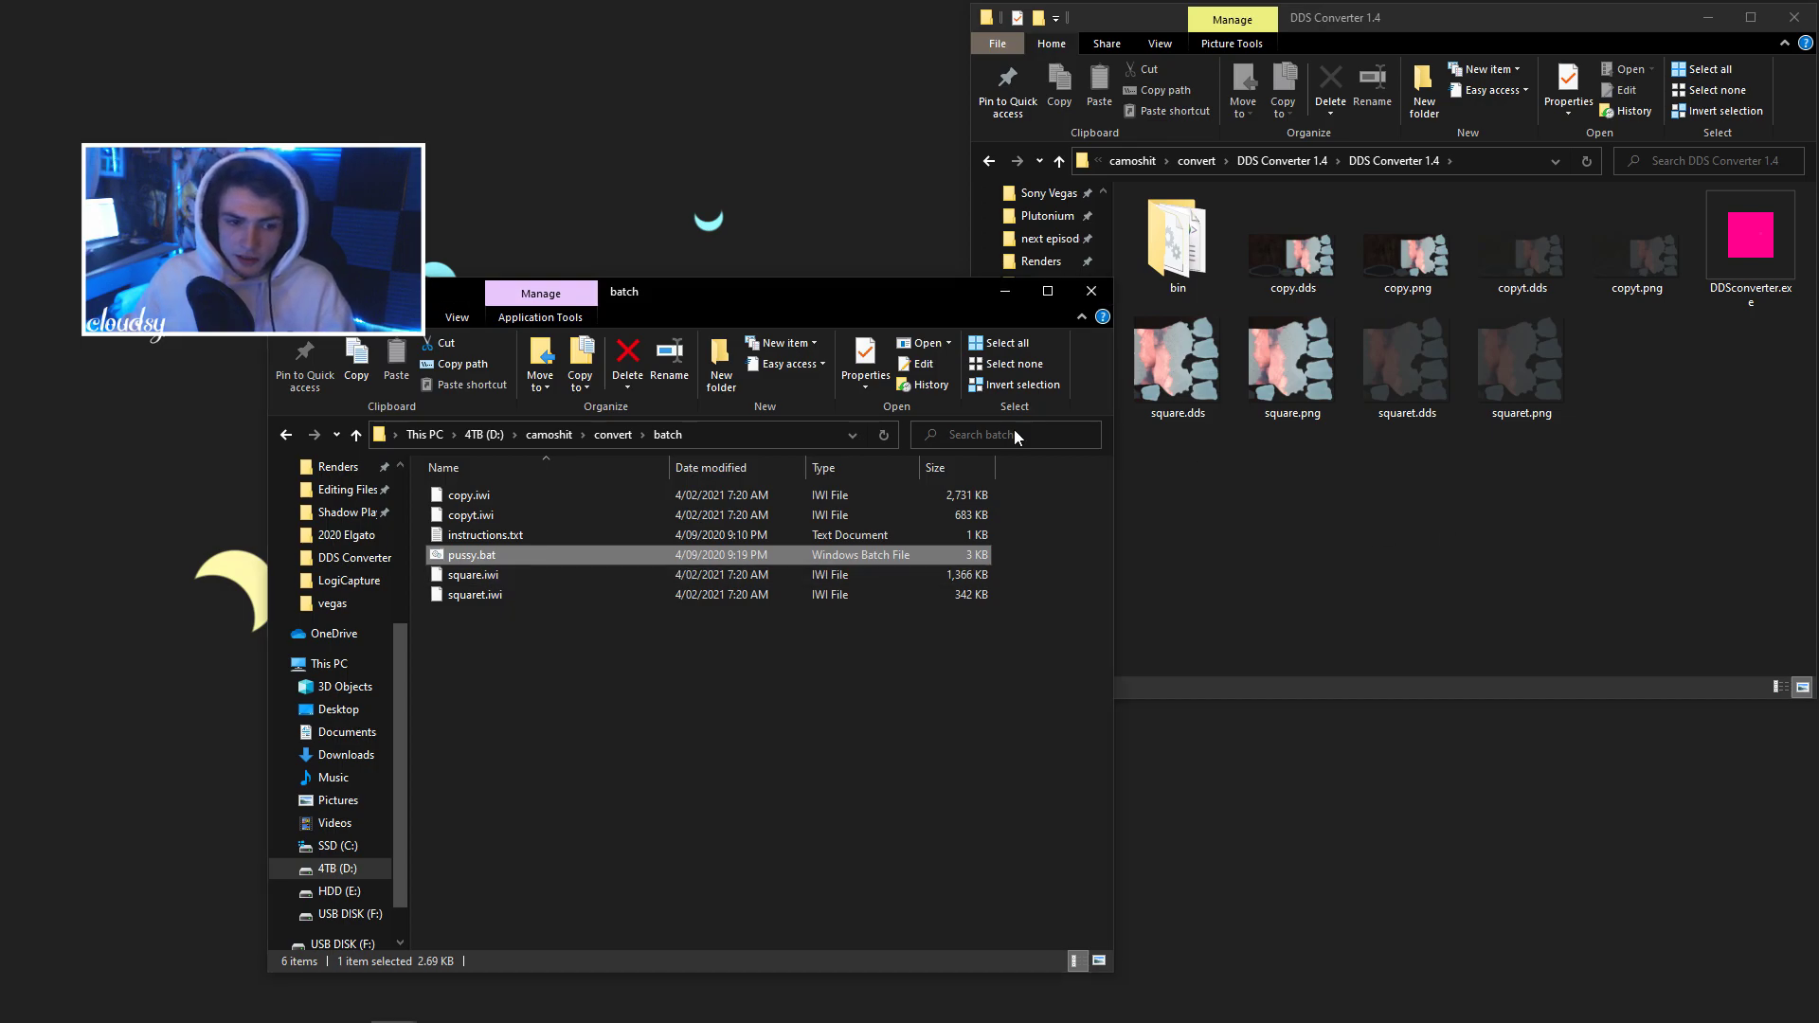
pyautogui.scroll(-2, 793, 612)
pyautogui.moveTo(1029, 899); pyautogui.dragTo(719, 377)
pyautogui.scroll(-1, 759, 691)
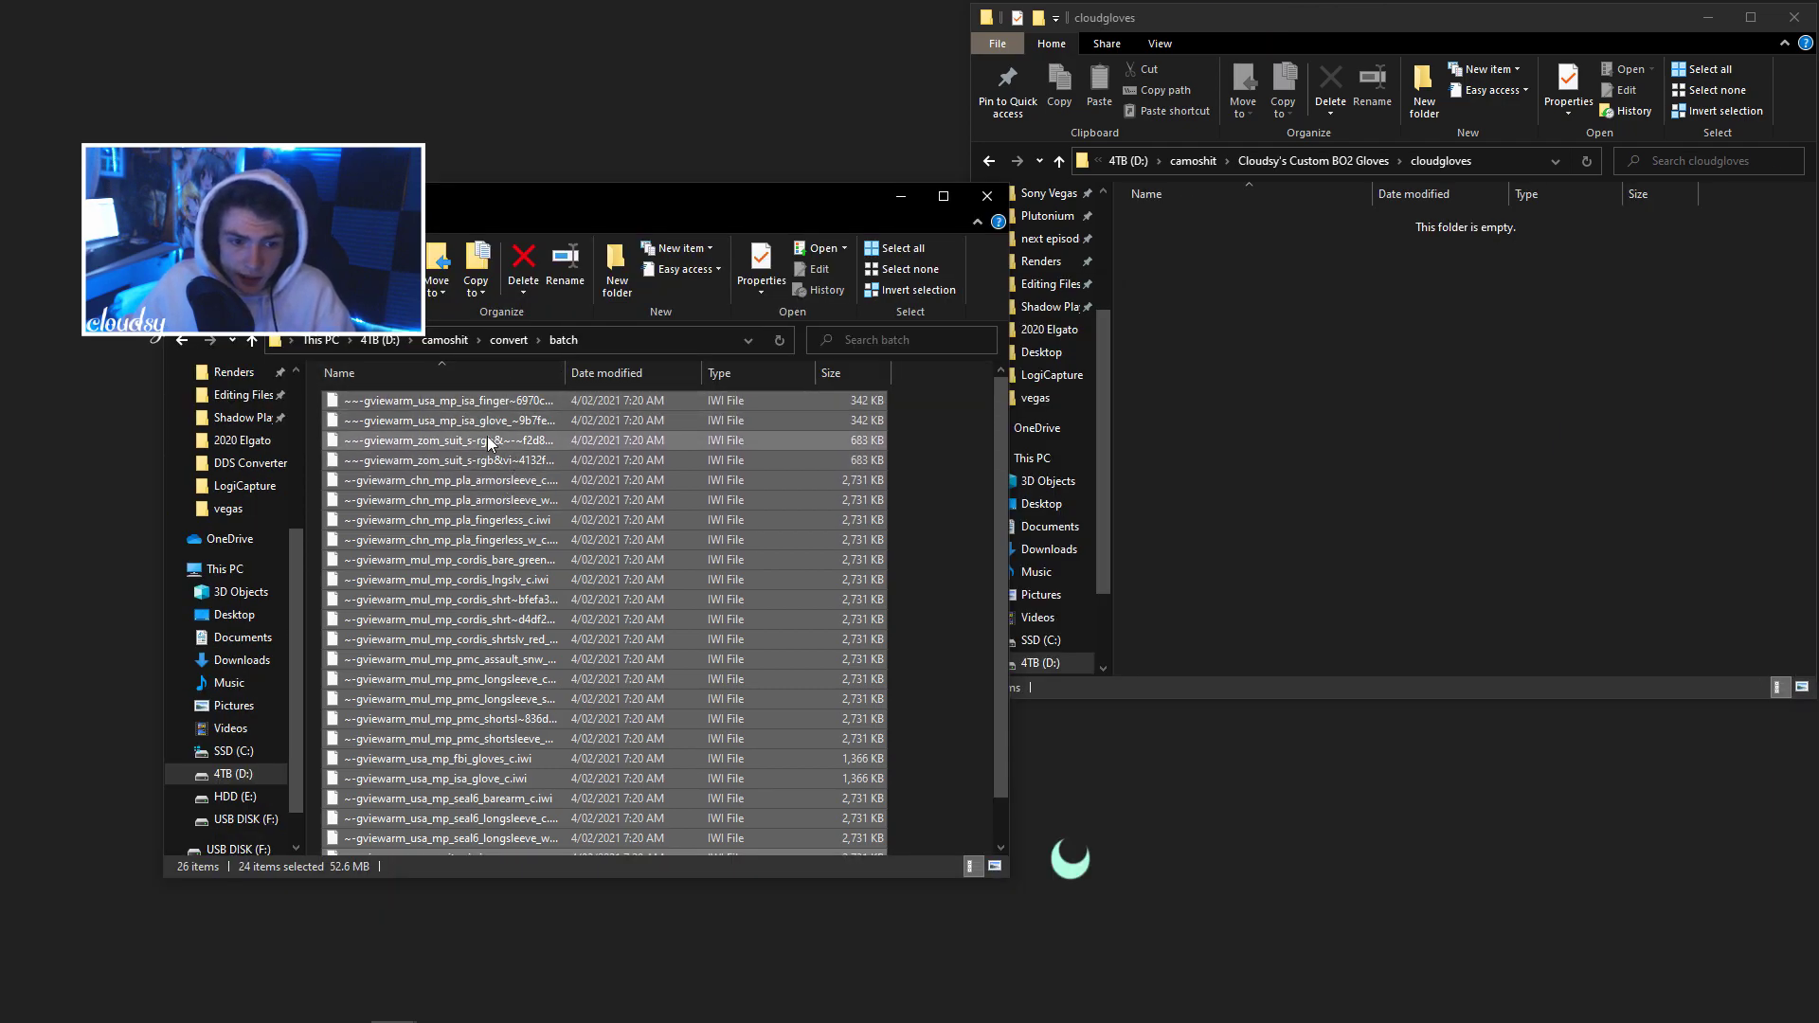
pyautogui.moveTo(463, 406); pyautogui.dragTo(1402, 333)
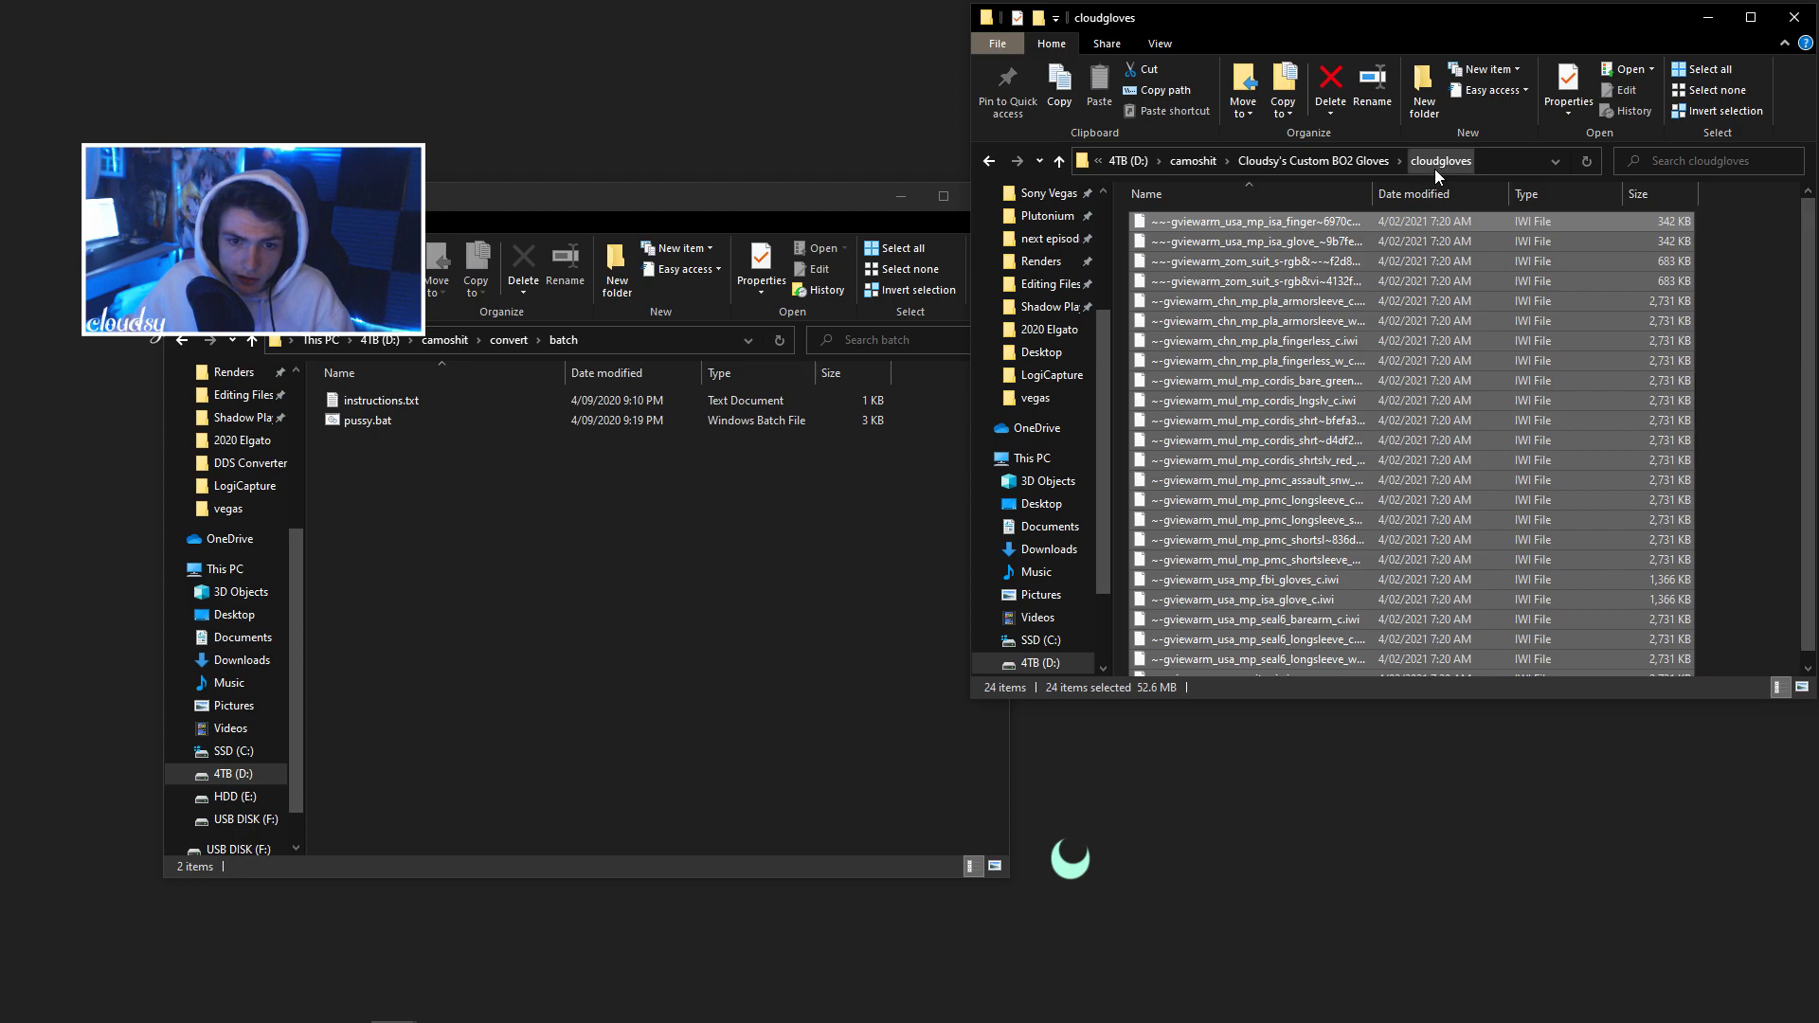
pyautogui.click(1712, 358)
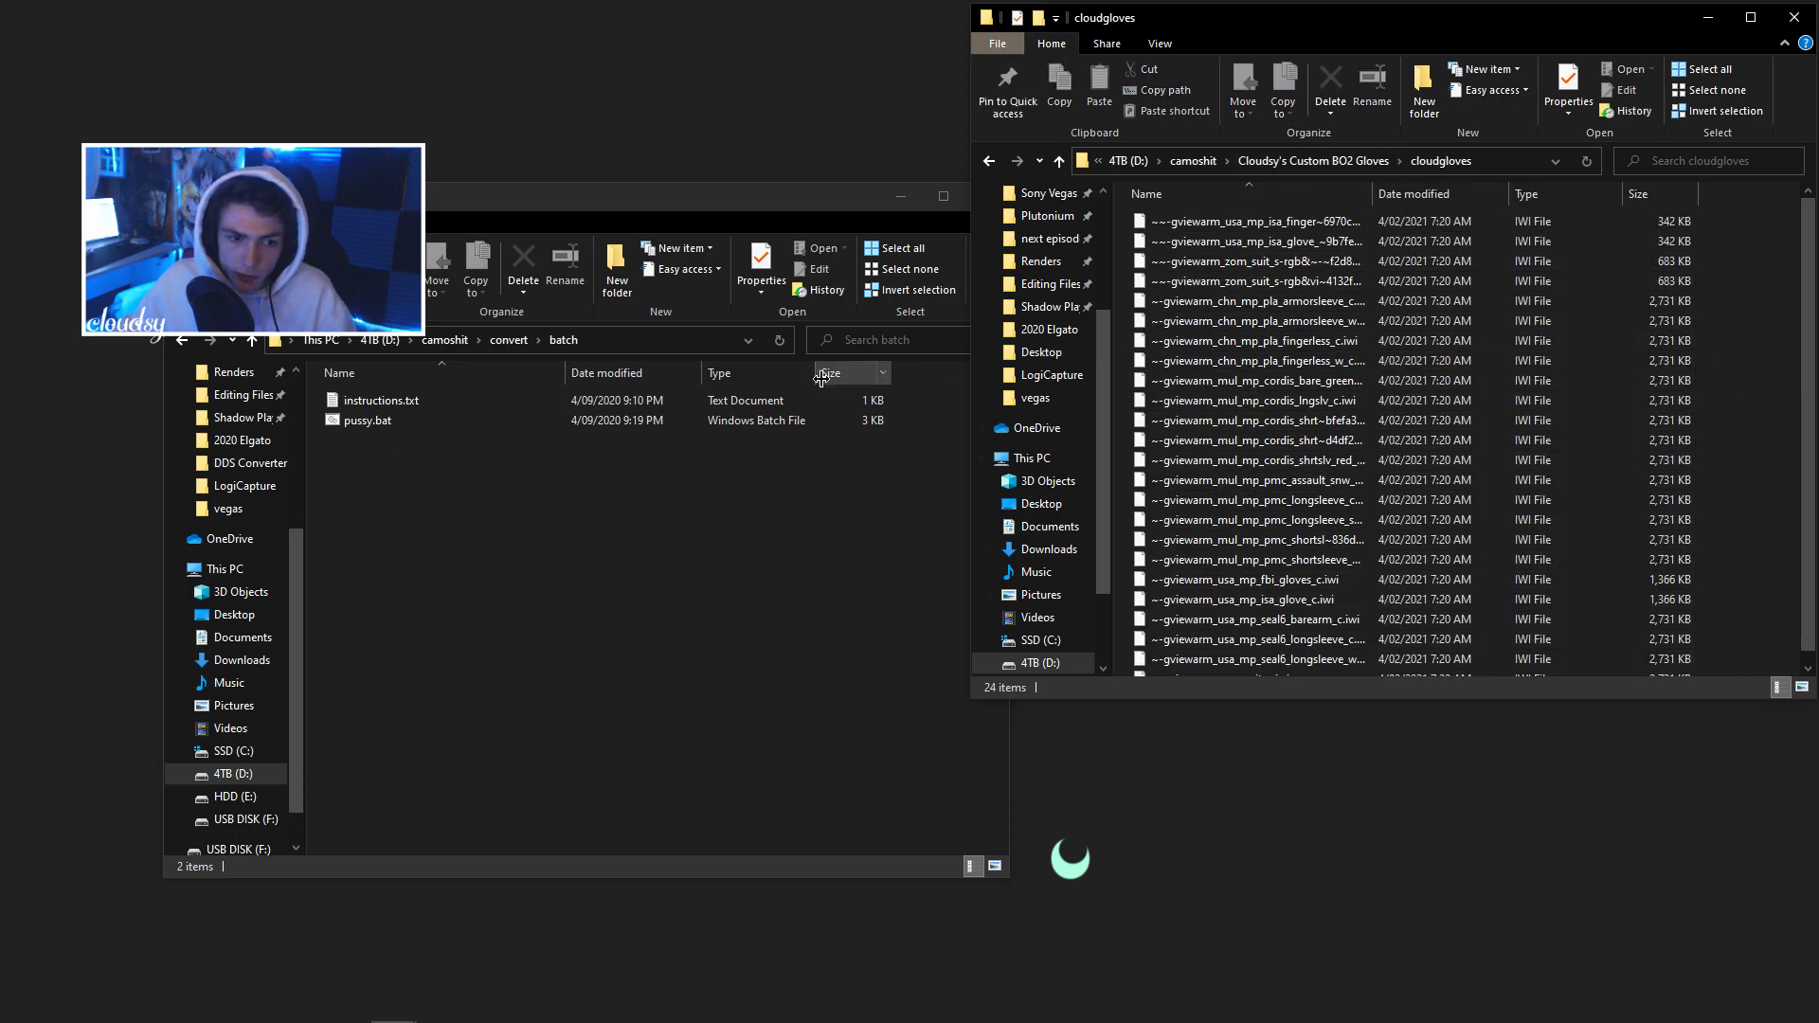
# Place the cloudgloves window over the batch window and open t6r\data\images in the Plutonium MAPS folder.
pyautogui.click(657, 497)
pyautogui.moveTo(1249, 23); pyautogui.dragTo(359, 198)
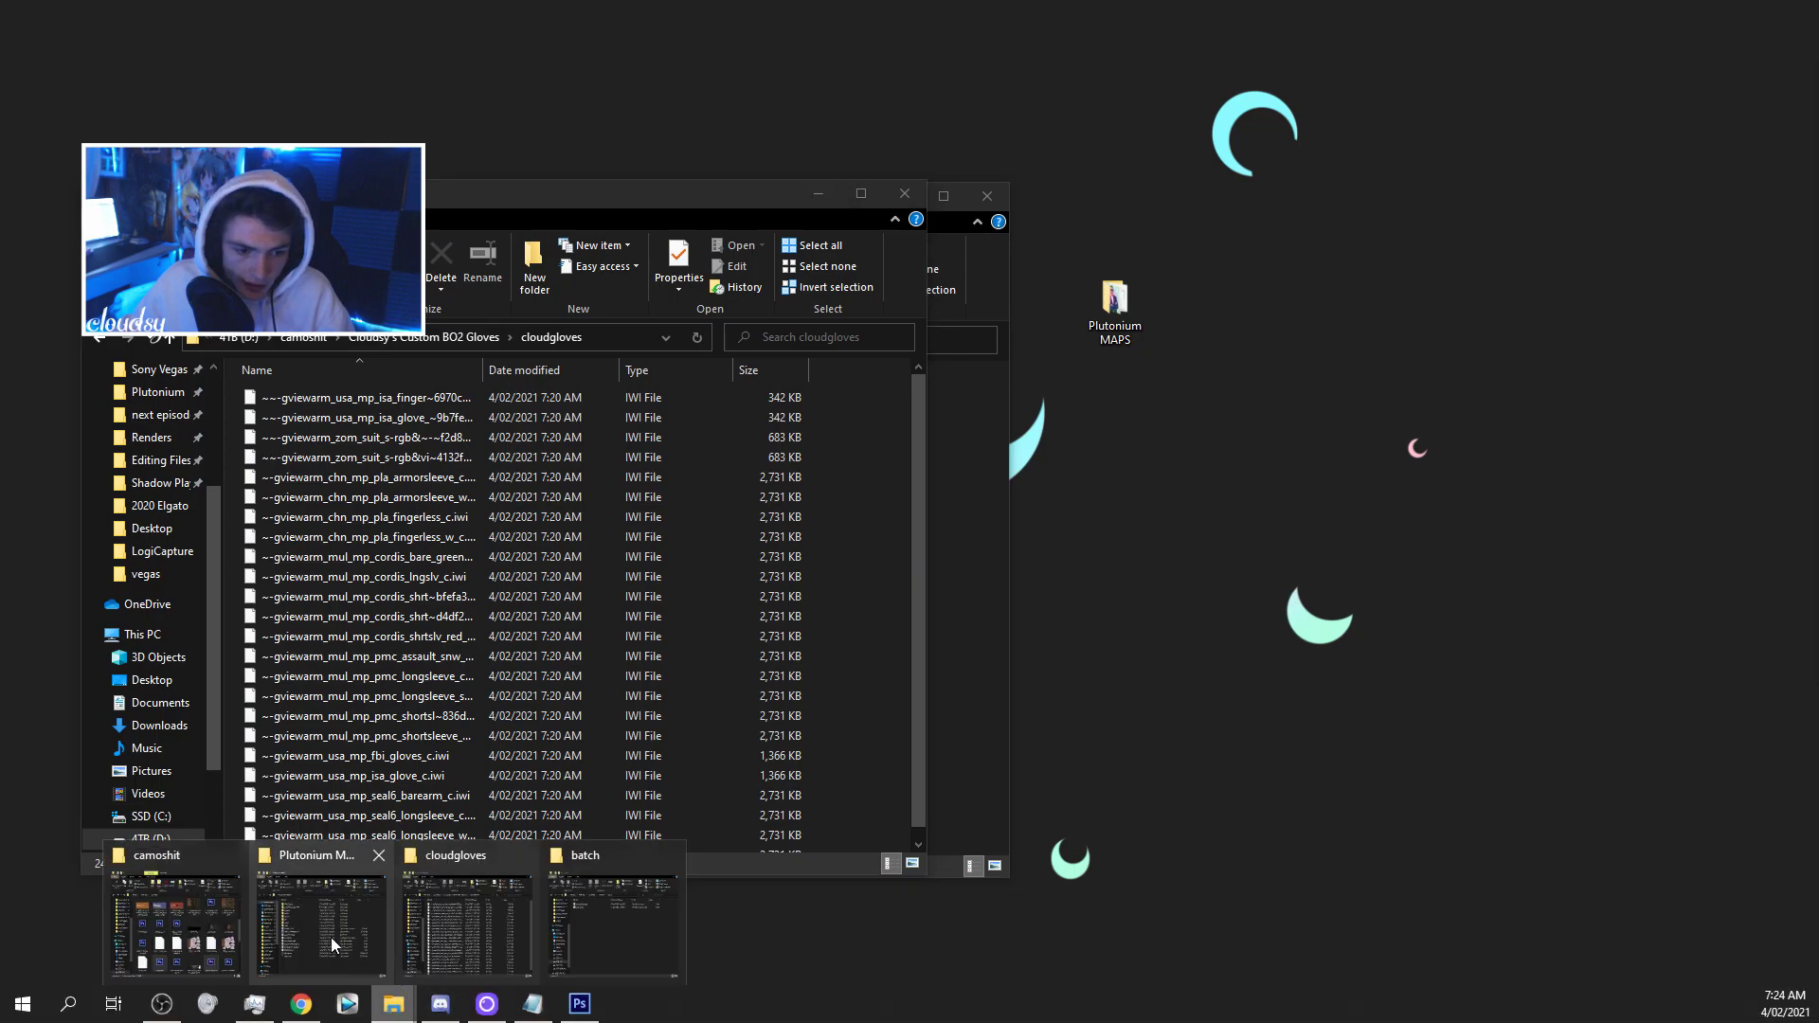
pyautogui.click(322, 910)
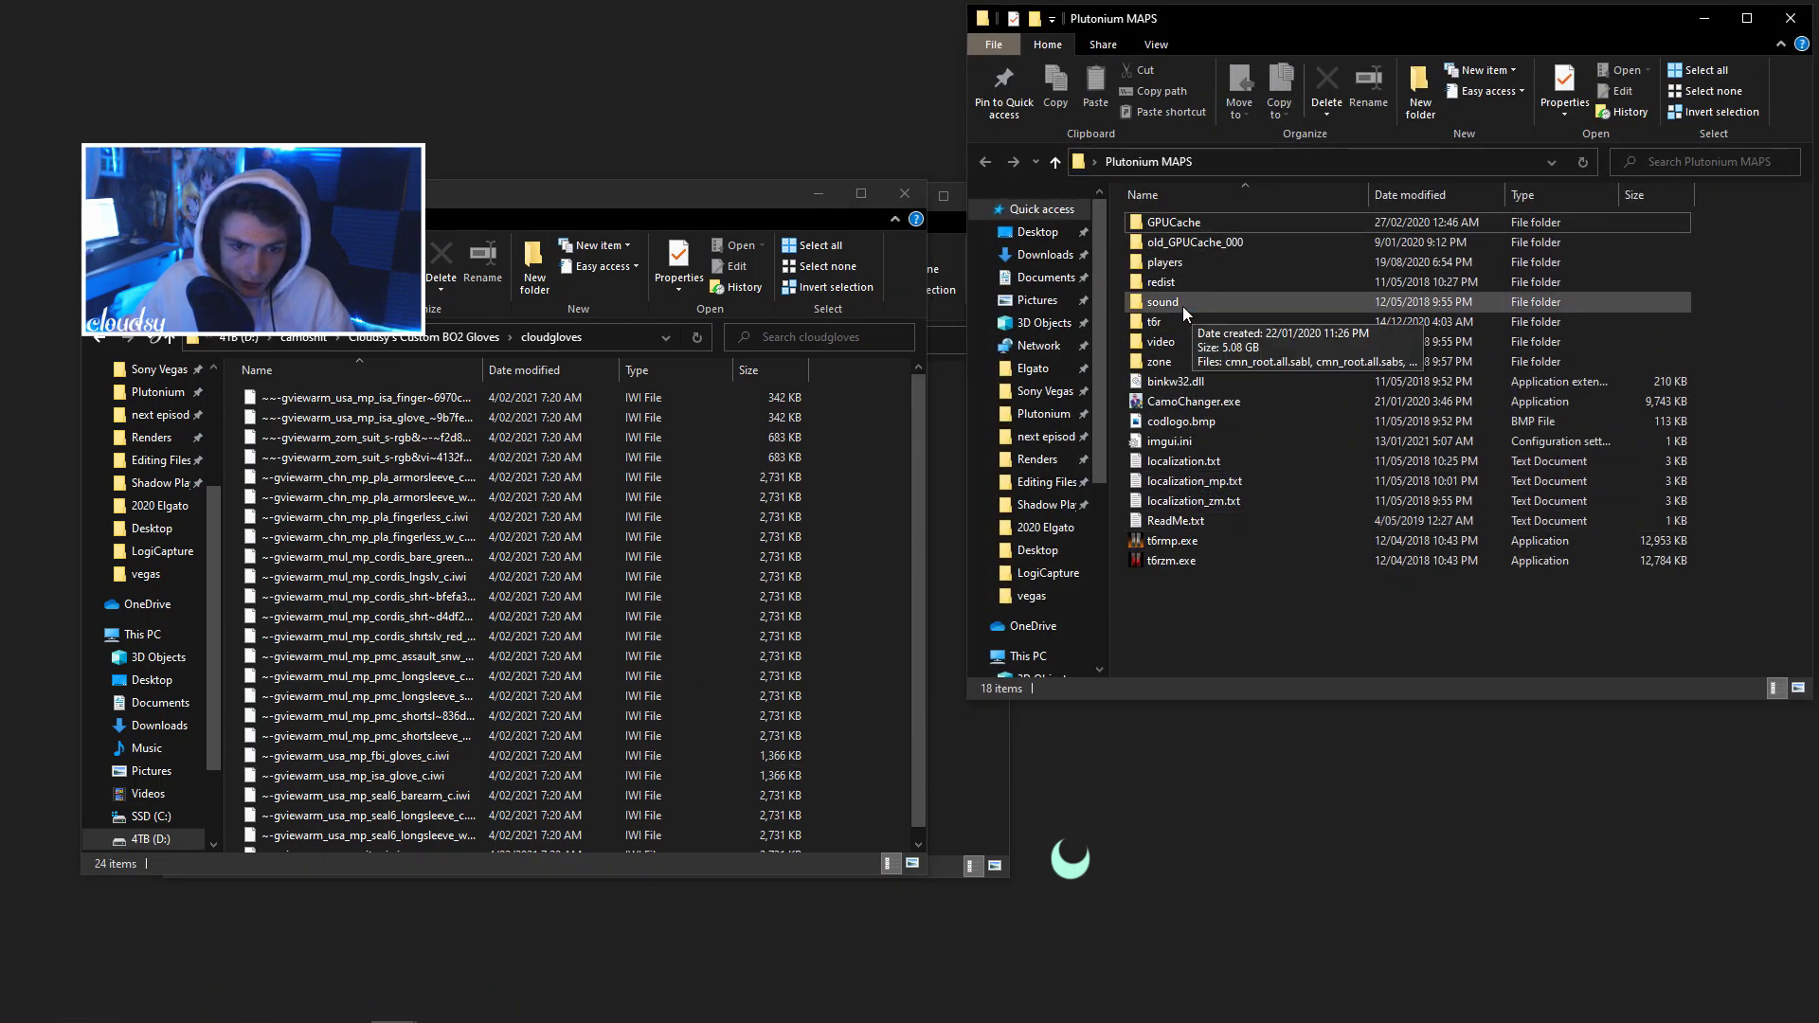
pyautogui.doubleClick(1171, 320)
pyautogui.doubleClick(1174, 259)
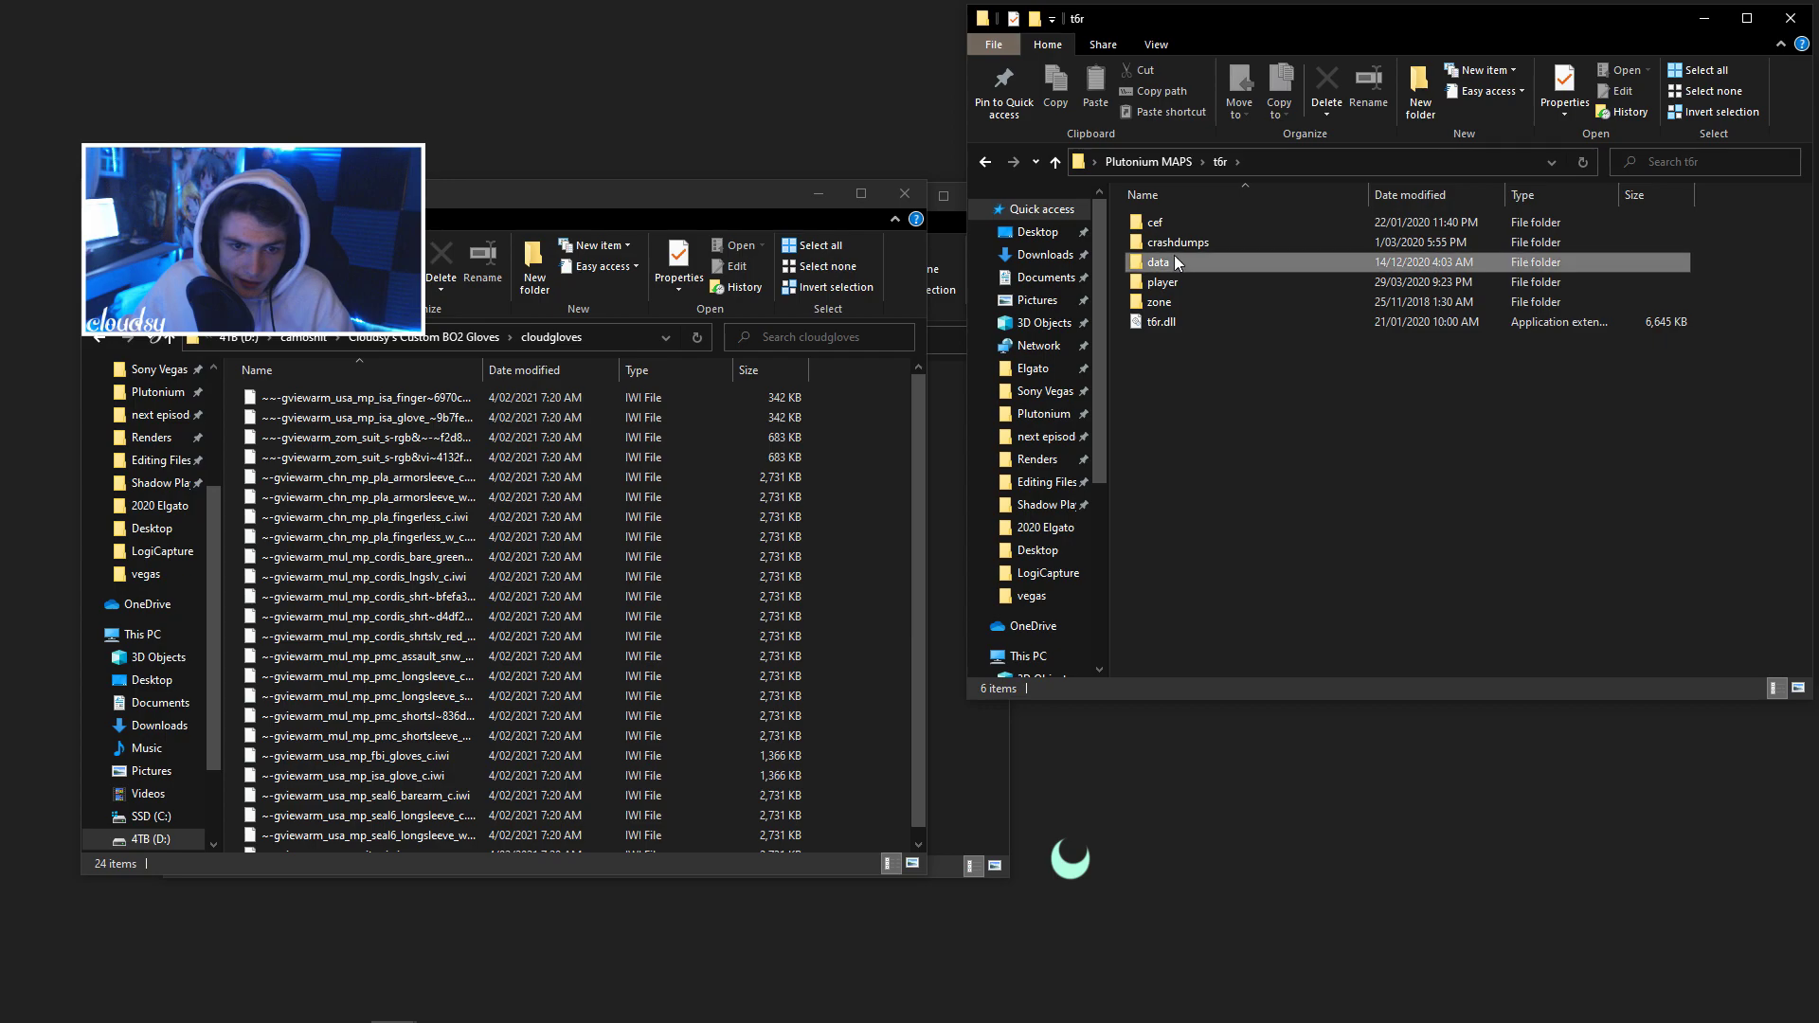
pyautogui.doubleClick(1185, 239)
# Copy all the IWI files from cloudgloves into the images folder, replacing the files with the same names.
pyautogui.click(417, 557)
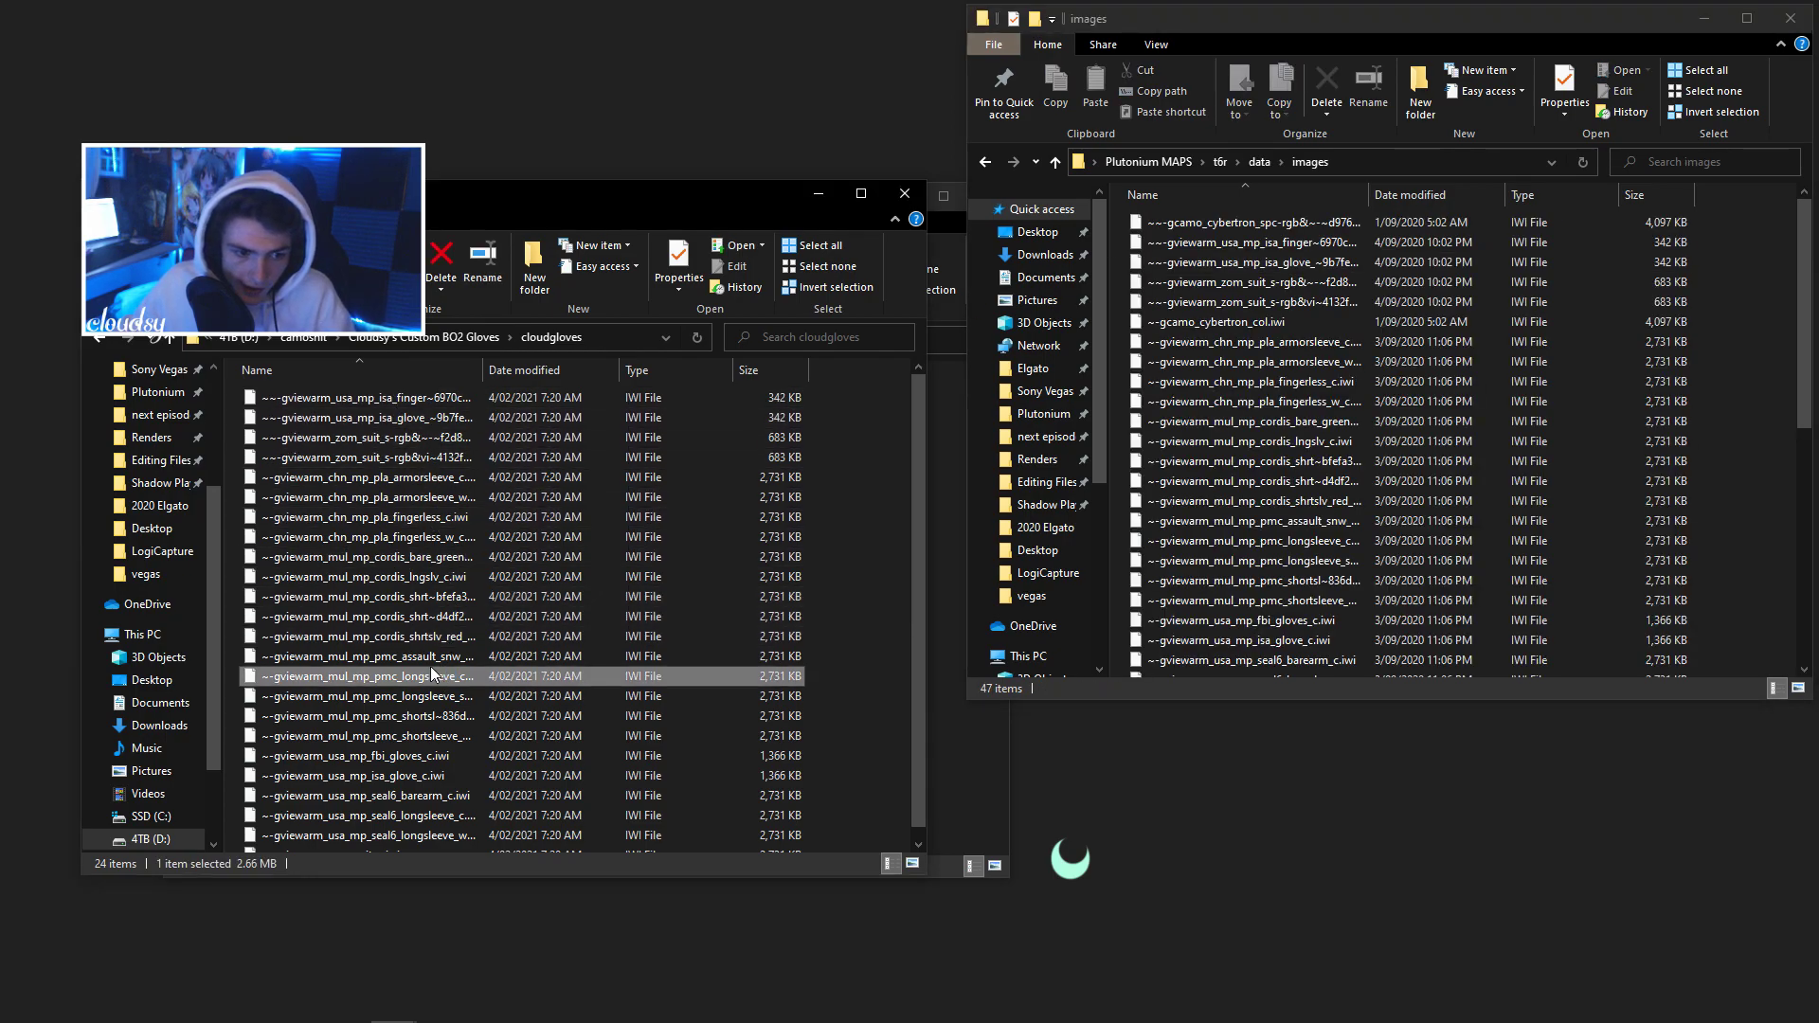
pyautogui.hotkey('ctrl', 'a')
pyautogui.moveTo(599, 426); pyautogui.dragTo(1532, 343)
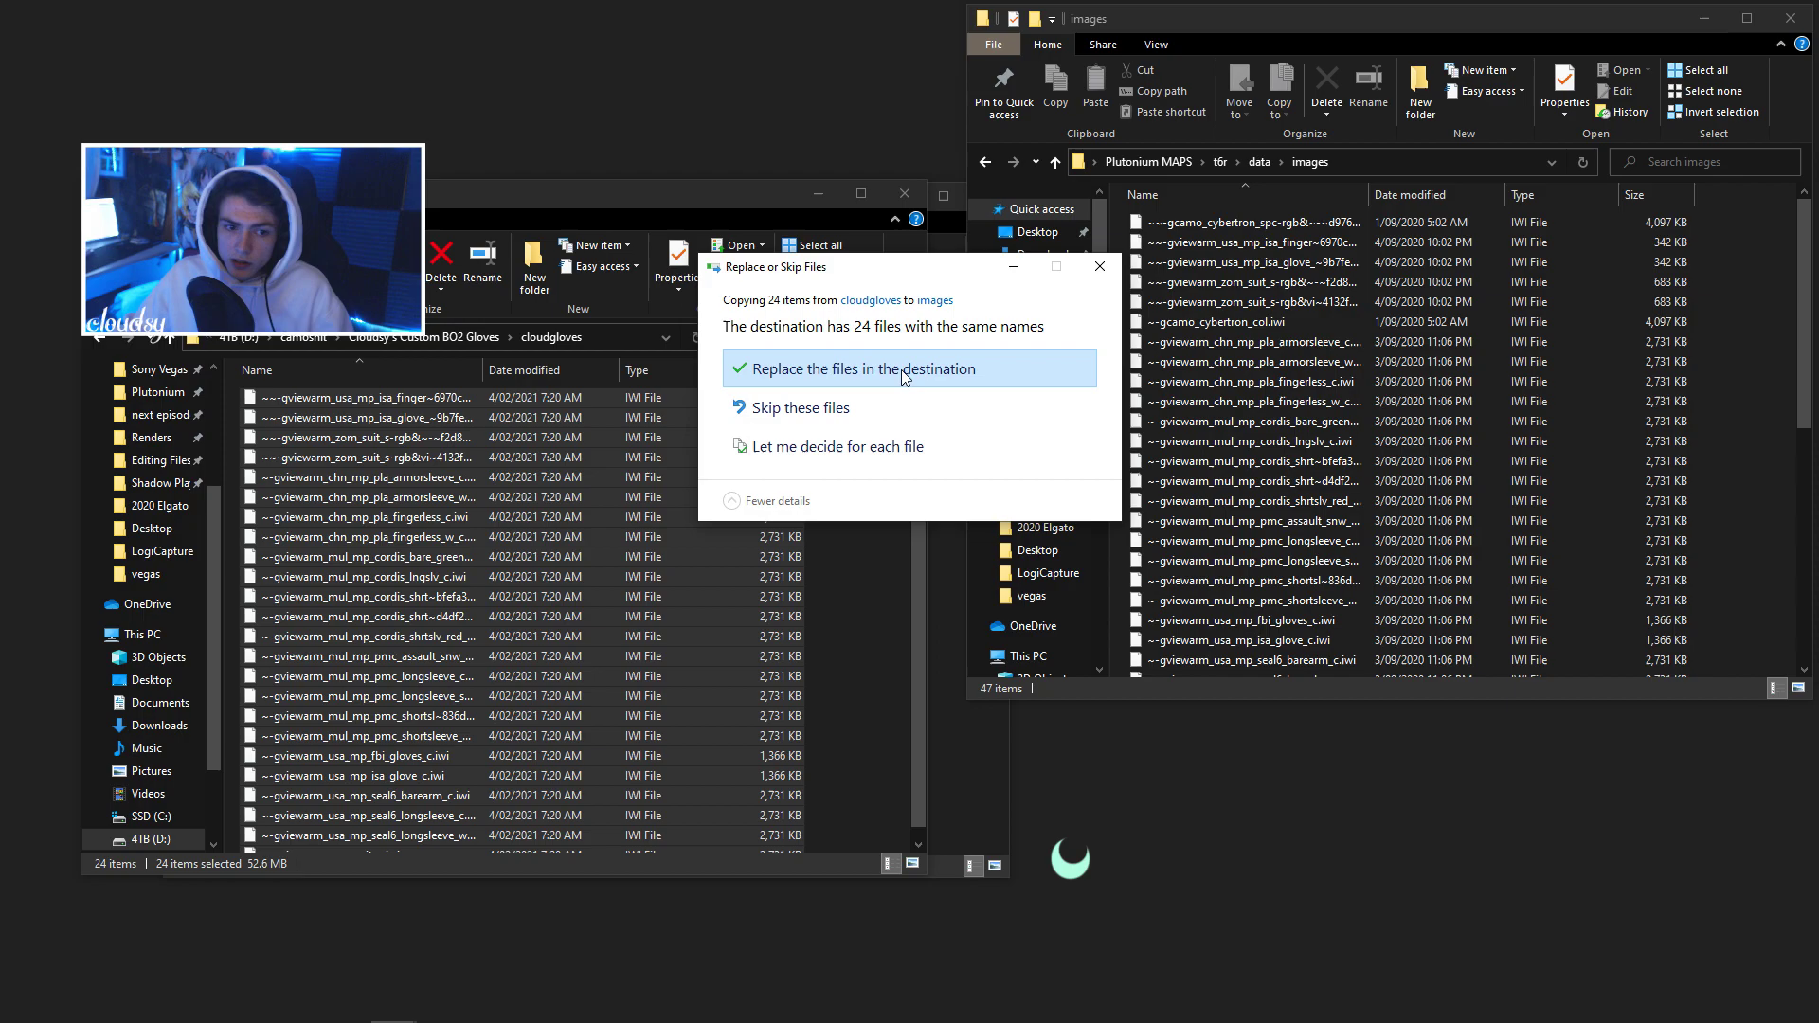
pyautogui.click(904, 377)
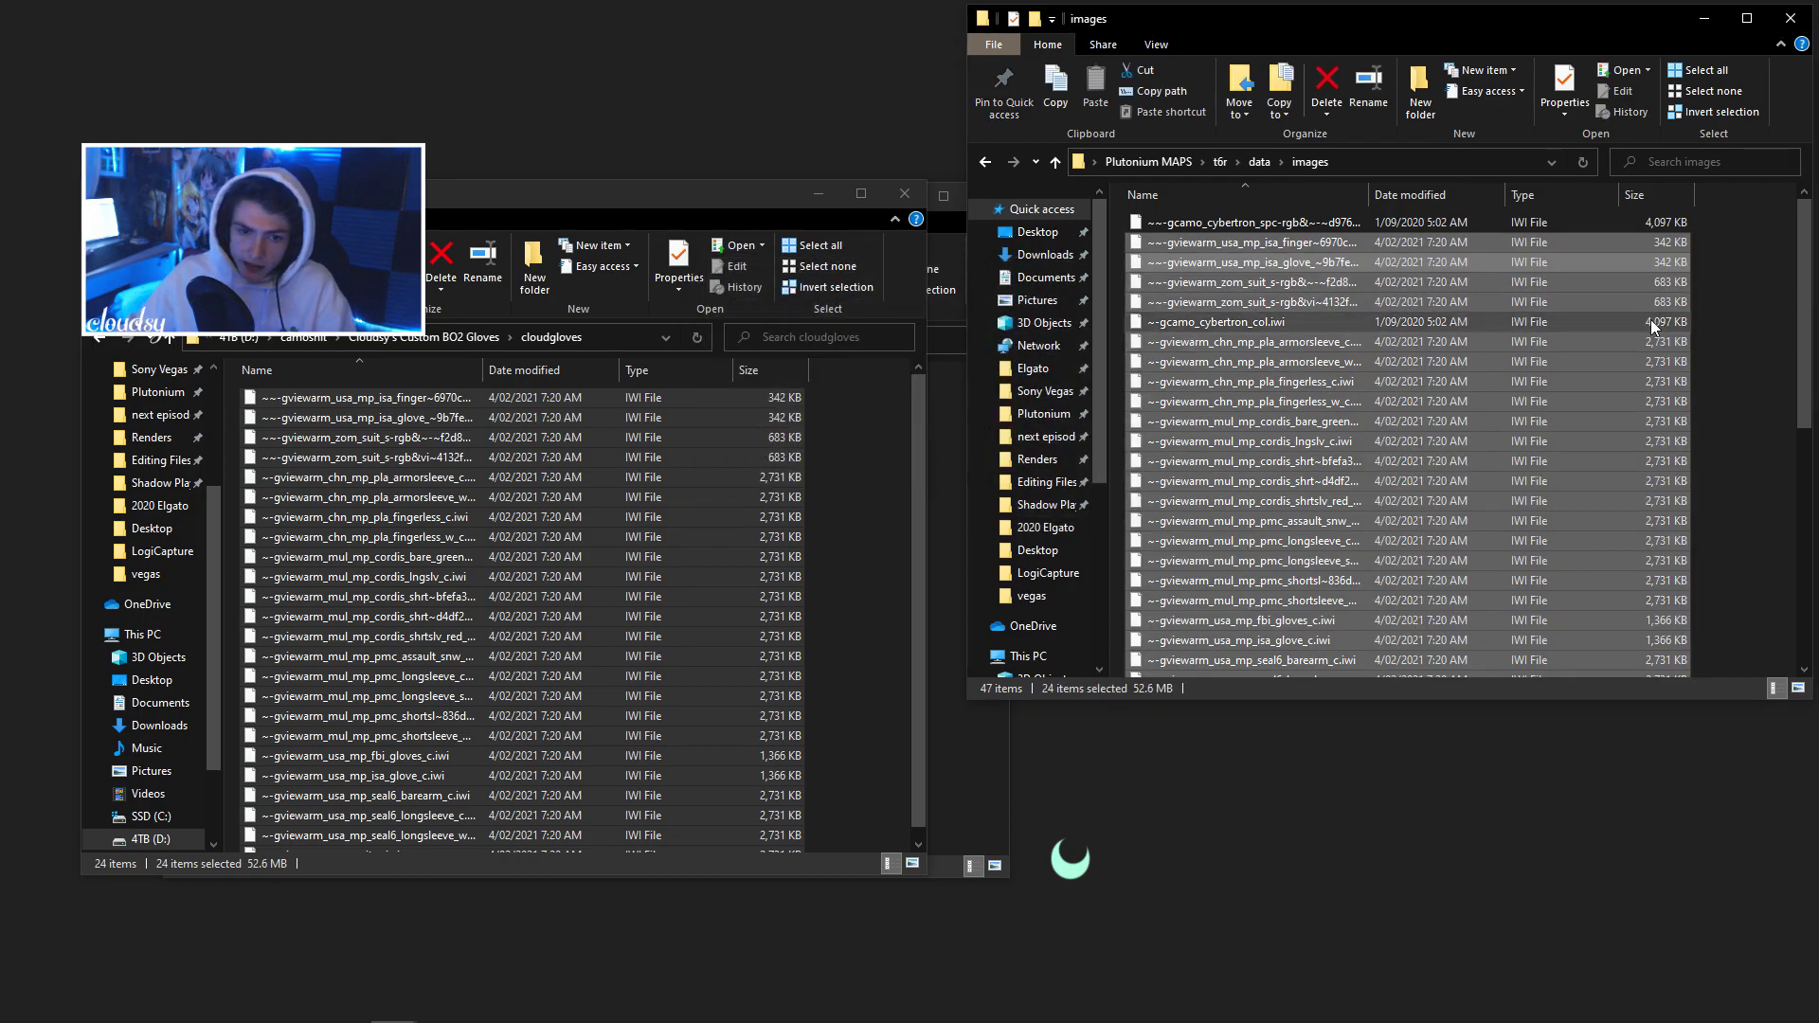
pyautogui.click(1742, 316)
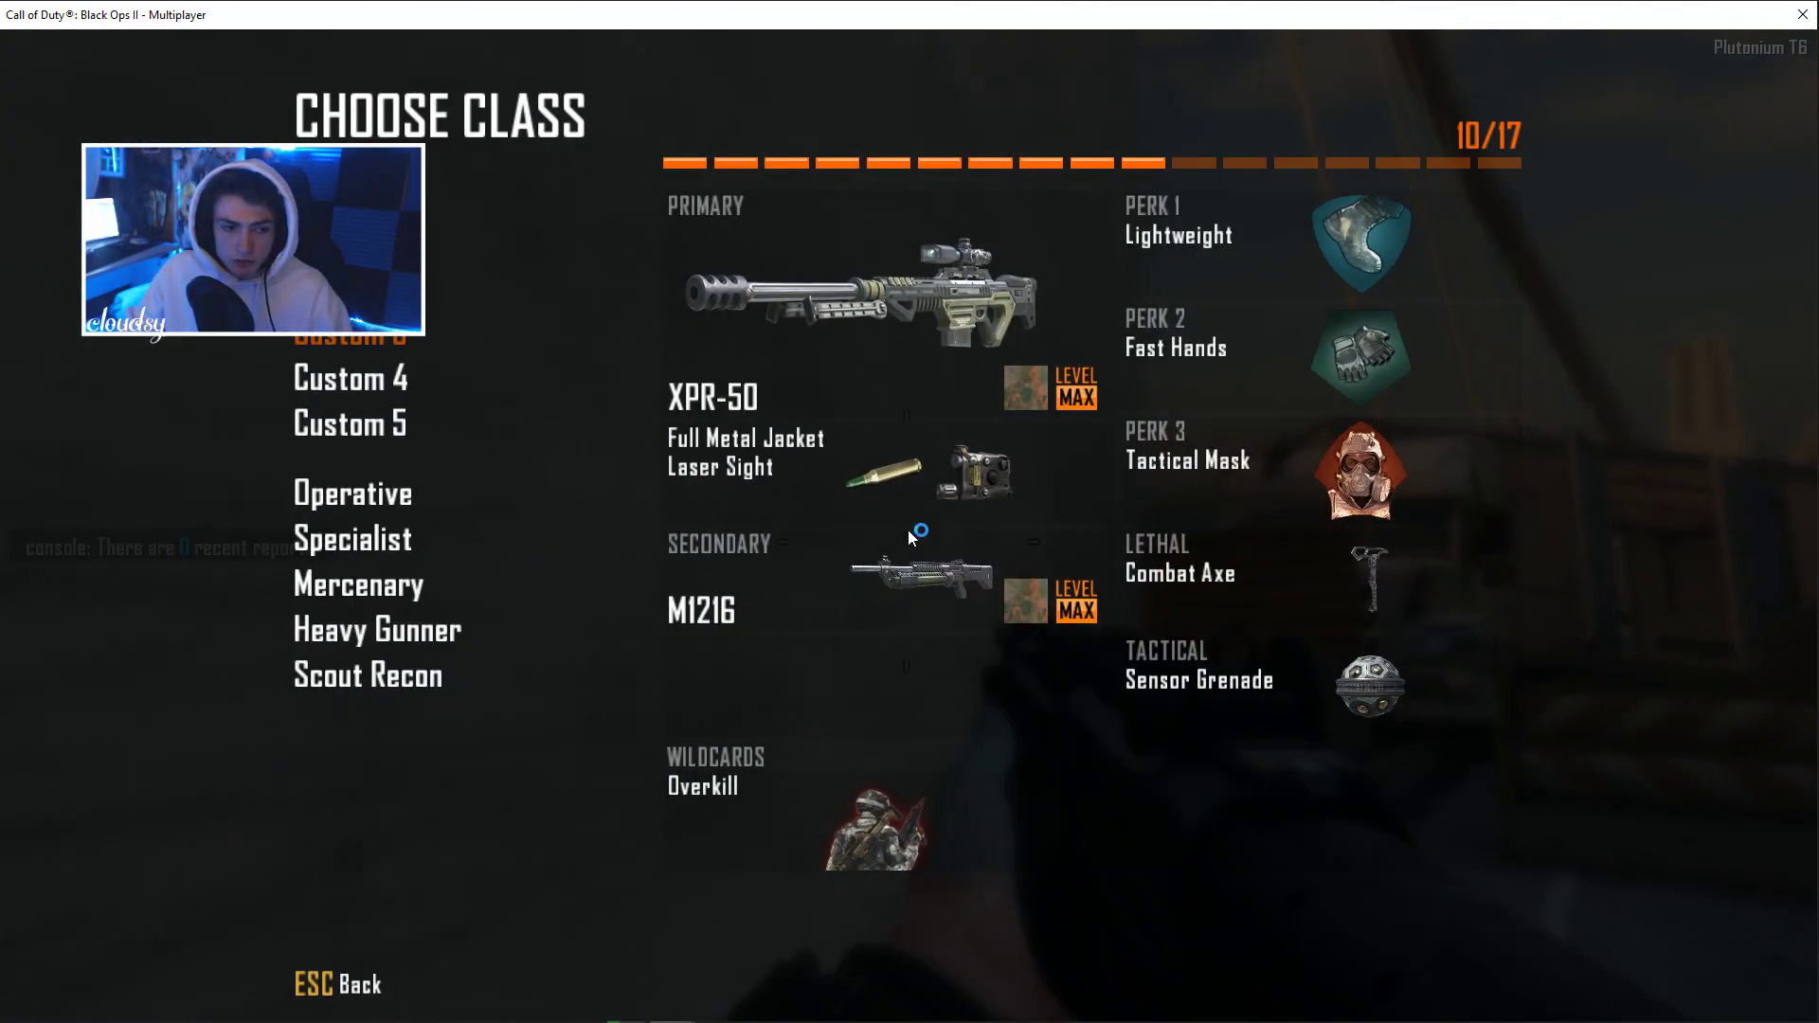
# In Call of Duty: Black Ops II, spawn with the XPR-50 custom class and inspect the new gloves in-game.
pyautogui.press('Up')
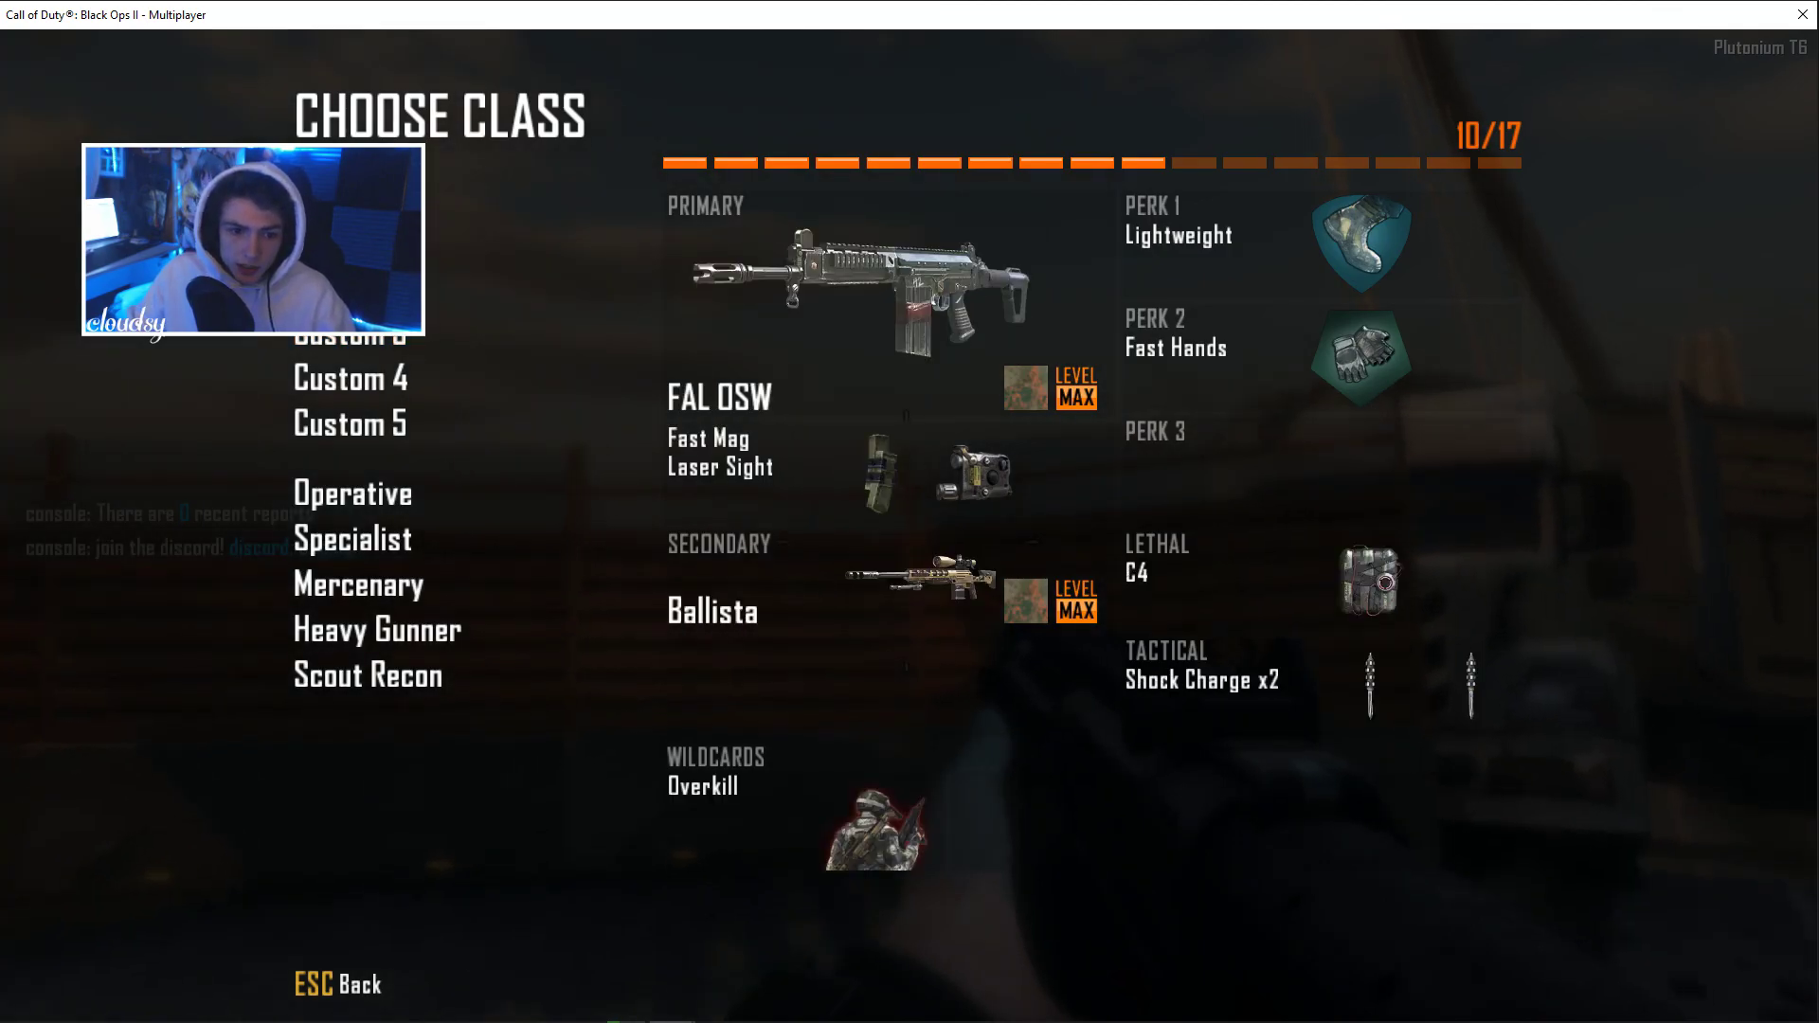
pyautogui.press('Down')
pyautogui.press('Return')
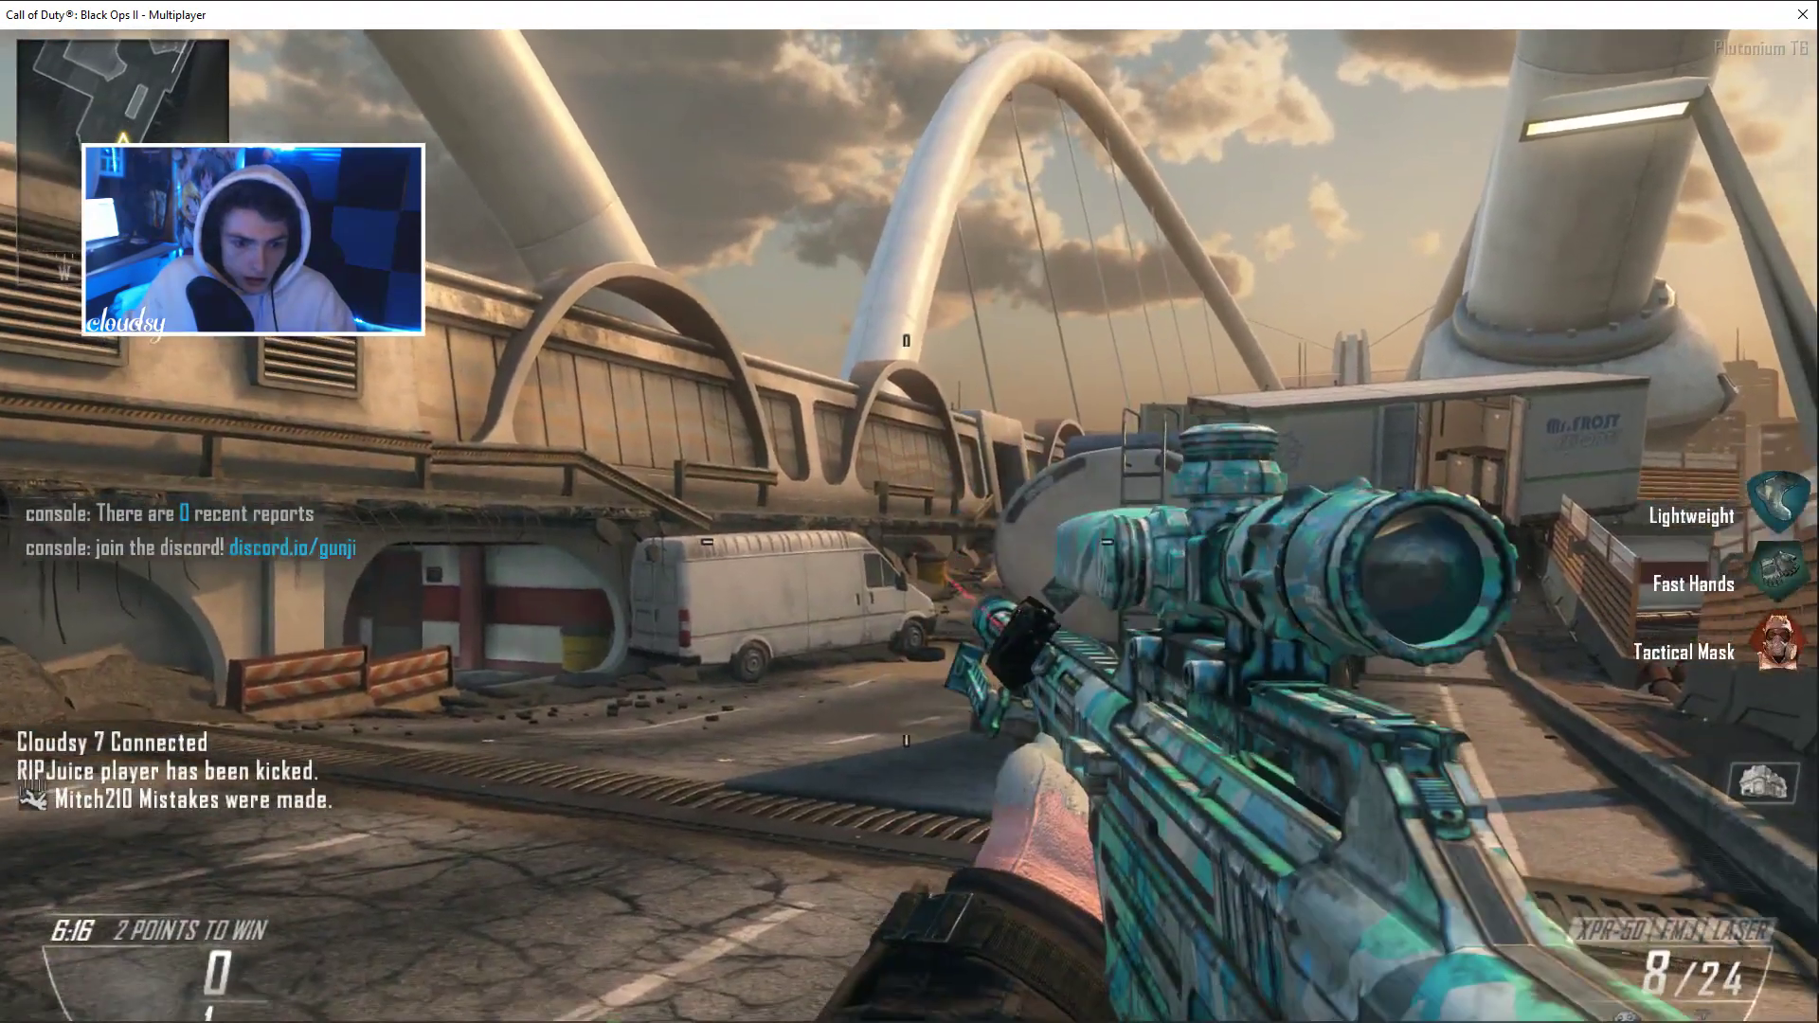
pyautogui.press('w')
pyautogui.click(907, 541)
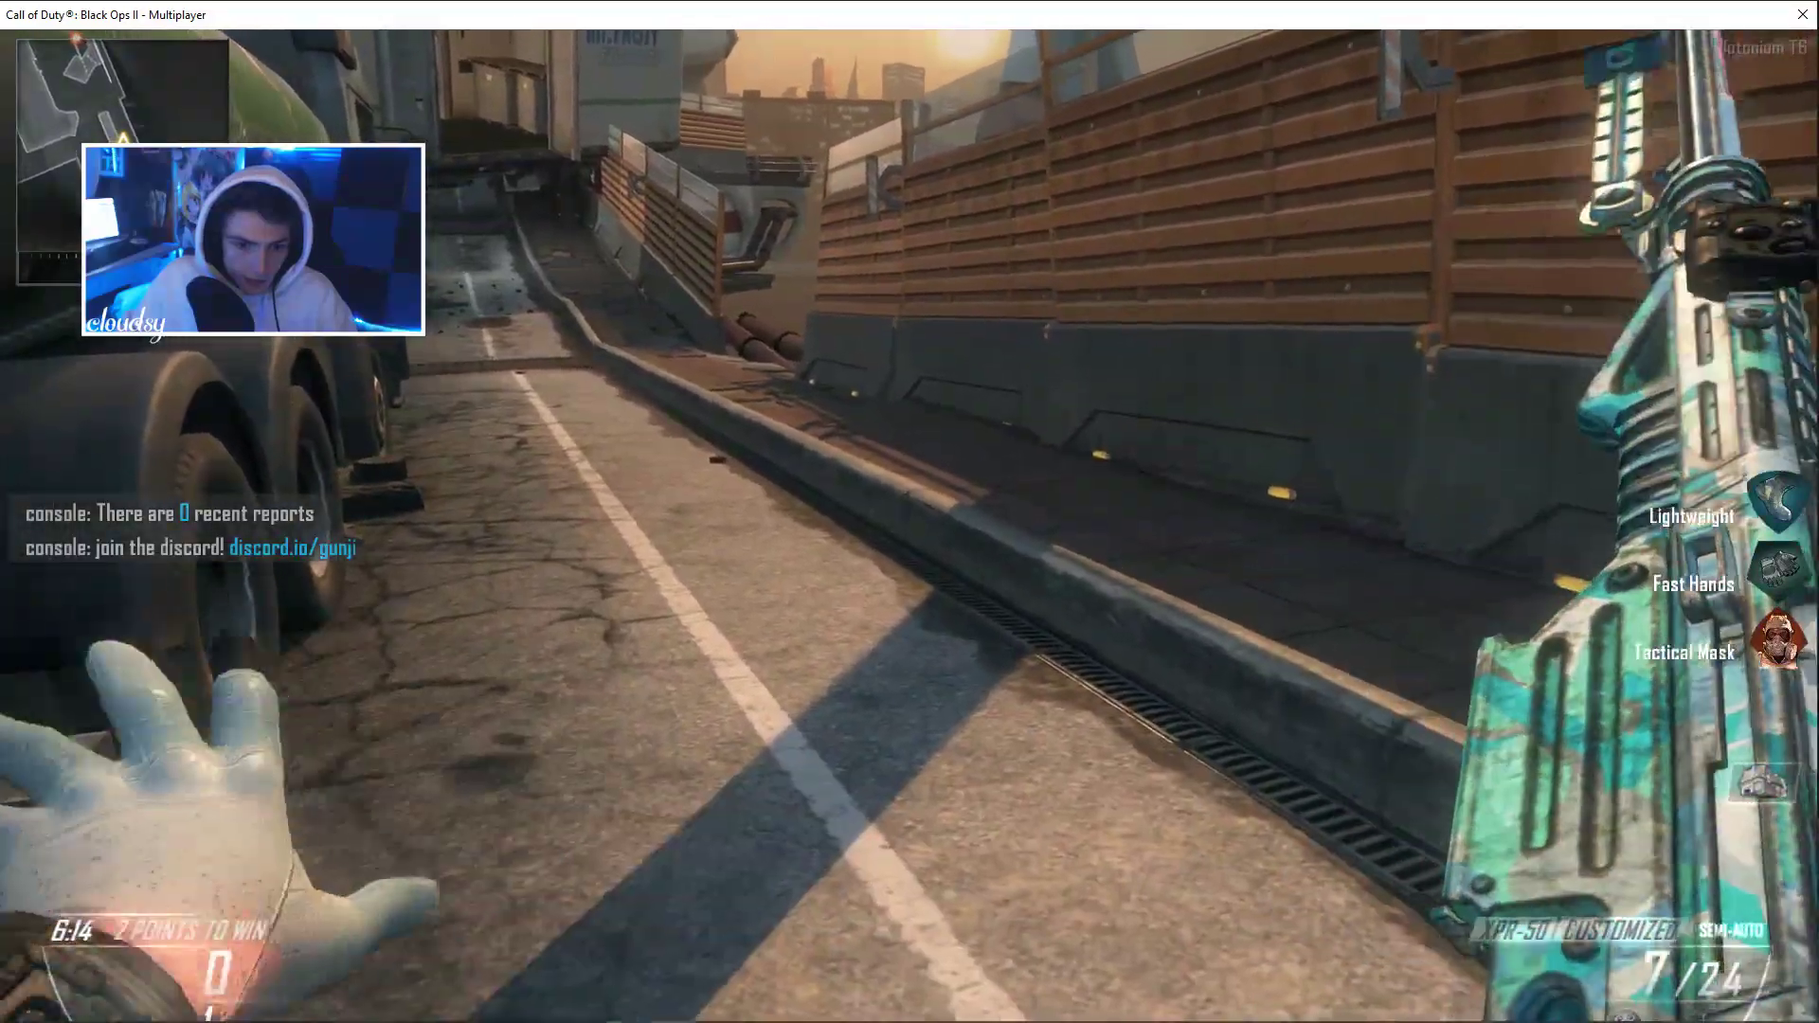
pyautogui.press('1')
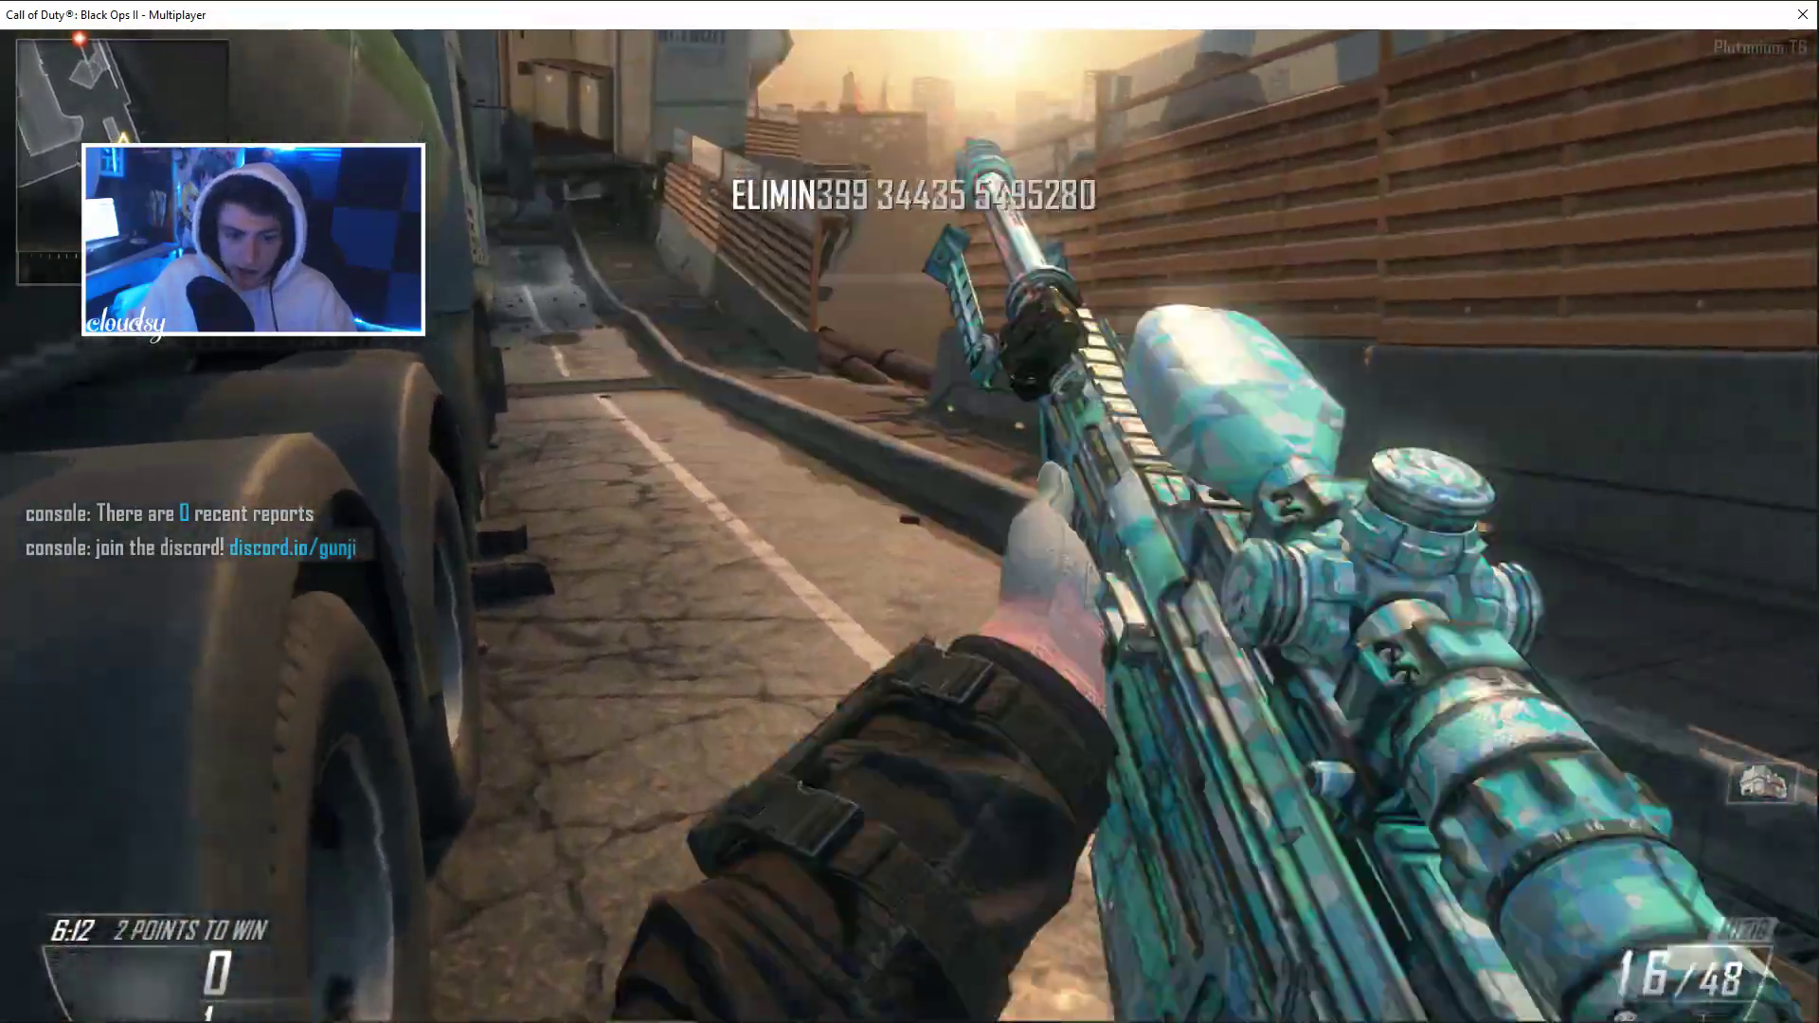